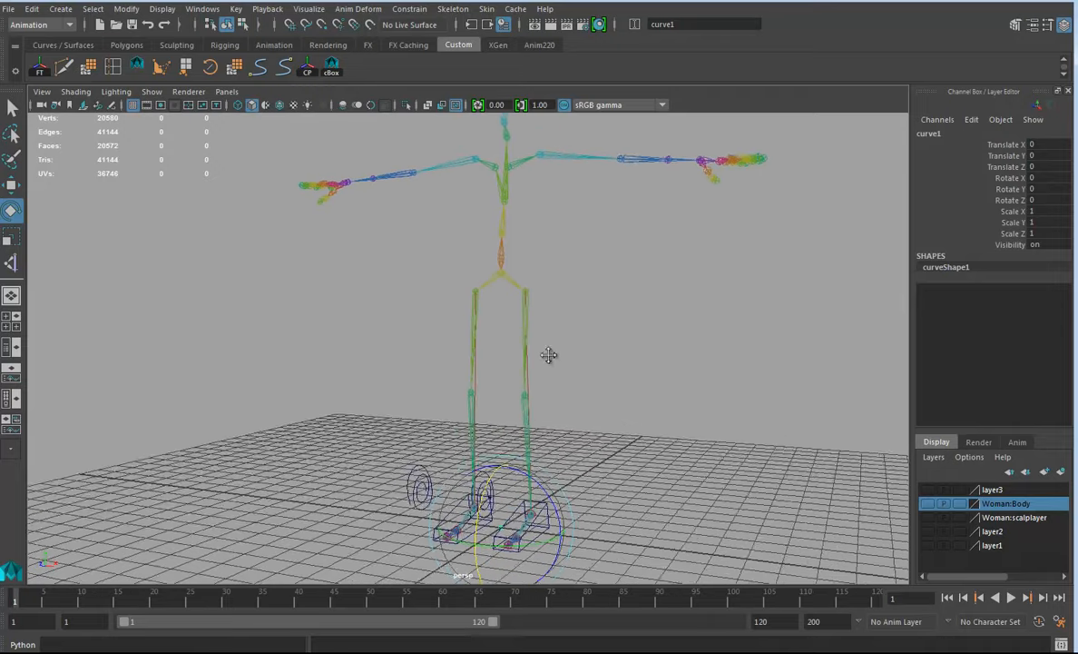
Scale the box curve to about 49.3 in X and Z and 16 in Y, and show the Woman:Body layer.
{"action": "key", "text": "r"}
{"action": "left_click_drag", "start_coordinate": [505, 520], "coordinate": [508, 495]}
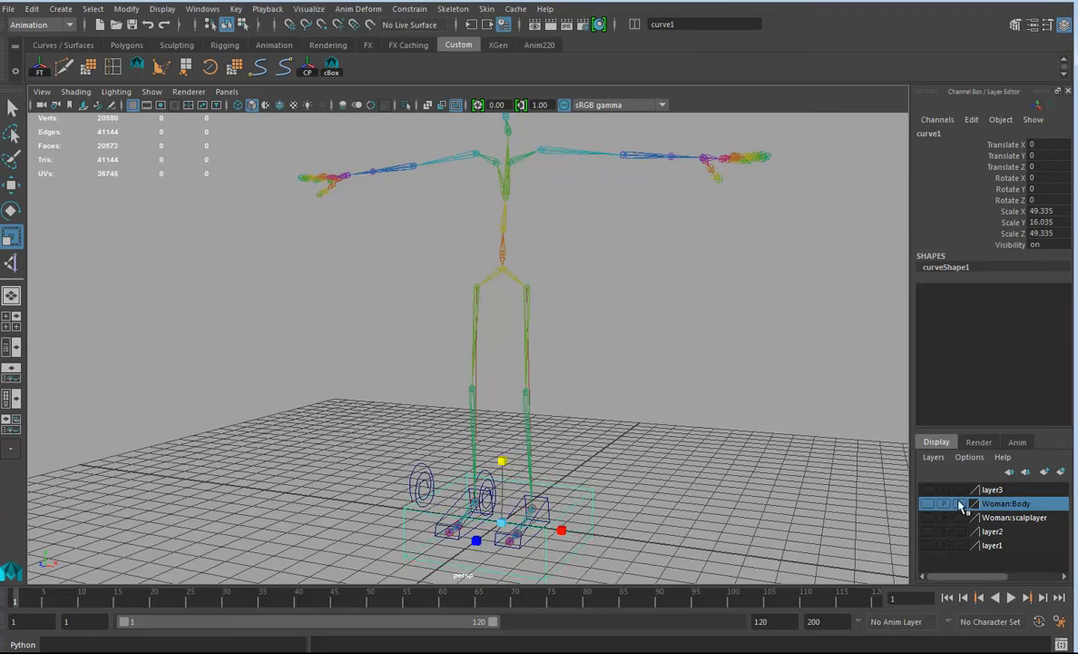
{"action": "left_click", "coordinate": [928, 504]}
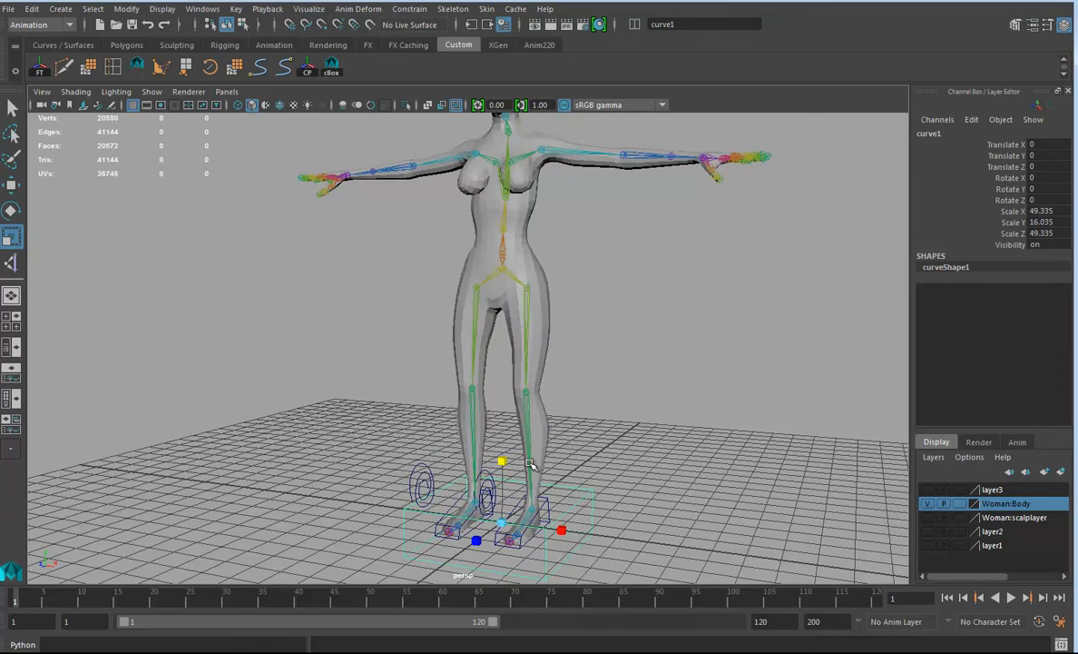
Snap the box curve onto the root joint at the character's hips.
{"action": "key", "text": "w"}
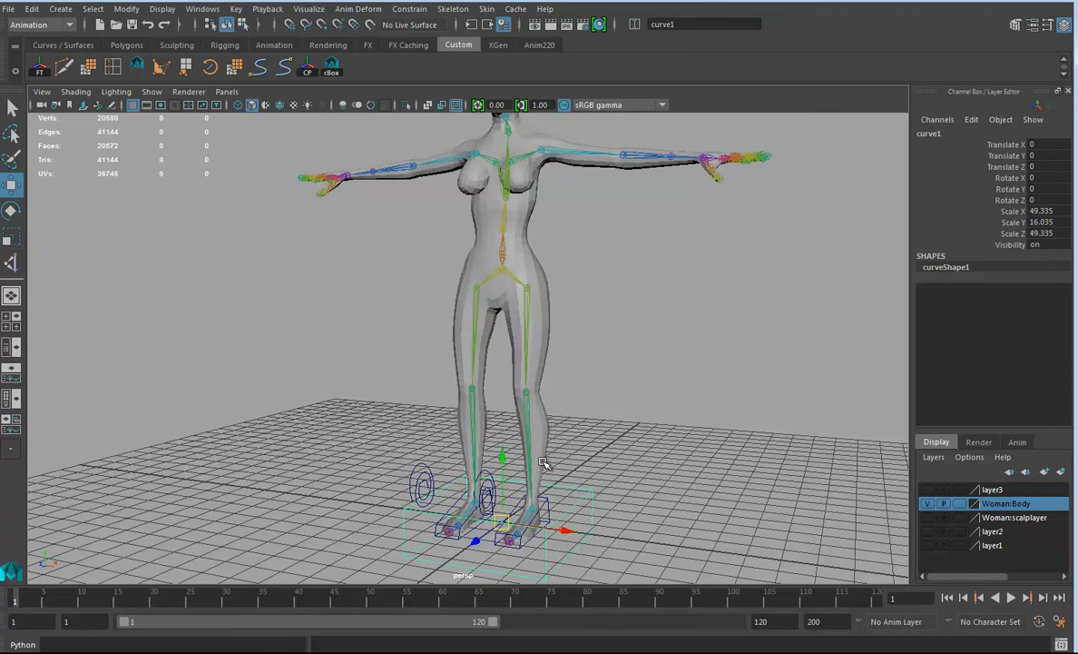
{"action": "key", "text": "v"}
{"action": "middle_click_drag", "start_coordinate": [512, 272], "coordinate": [470, 251]}
{"action": "left_click_drag", "start_coordinate": [654, 392], "coordinate": [474, 444], "text": "alt"}
{"action": "right_click_drag", "start_coordinate": [476, 444], "coordinate": [568, 485], "text": "alt"}
{"action": "left_click_drag", "start_coordinate": [568, 486], "coordinate": [643, 467], "text": "alt"}
{"action": "right_click_drag", "start_coordinate": [642, 466], "coordinate": [705, 474], "text": "alt"}
{"action": "middle_click_drag", "start_coordinate": [705, 474], "coordinate": [691, 480], "text": "alt"}
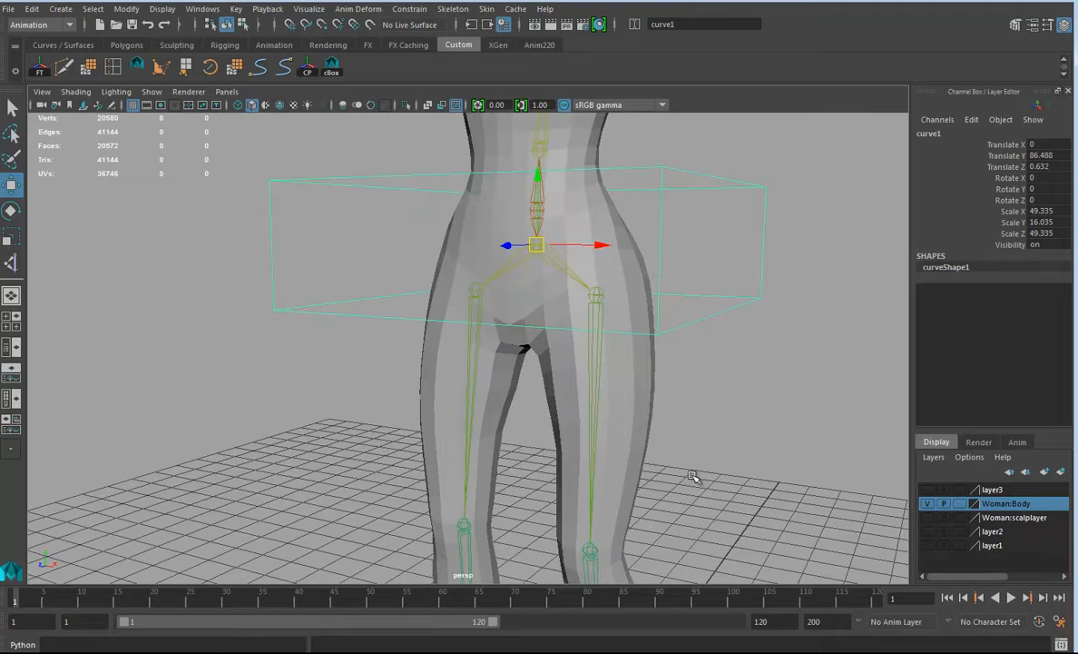
Switch the hip box to control vertex editing and select its upper corner vertices.
{"action": "middle_click_drag", "start_coordinate": [660, 280], "coordinate": [646, 317], "text": "alt"}
{"action": "left_click_drag", "start_coordinate": [646, 316], "coordinate": [732, 309], "text": "alt"}
{"action": "right_click_drag", "start_coordinate": [731, 309], "coordinate": [531, 300], "text": "alt"}
{"action": "right_click_drag", "start_coordinate": [608, 288], "coordinate": [526, 288]}
{"action": "left_click_drag", "start_coordinate": [630, 306], "coordinate": [653, 303], "text": "alt"}
{"action": "left_click_drag", "start_coordinate": [697, 242], "coordinate": [647, 279]}
{"action": "left_click_drag", "start_coordinate": [404, 240], "coordinate": [479, 282]}
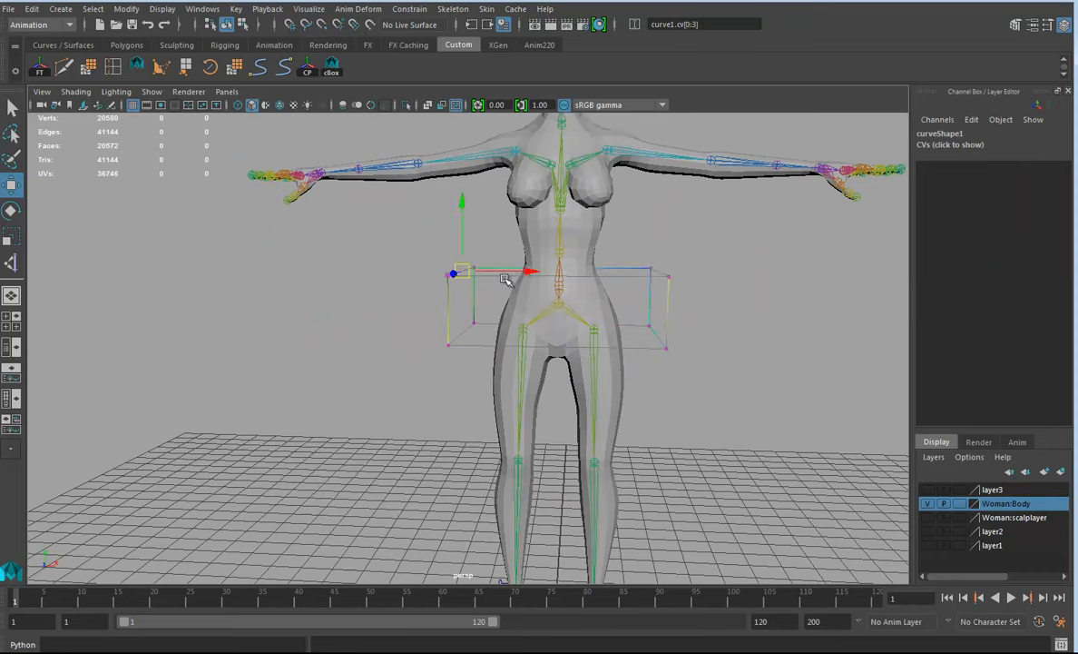
Set symmetry to Off in the Scale tool's settings.
{"action": "key", "text": "r"}
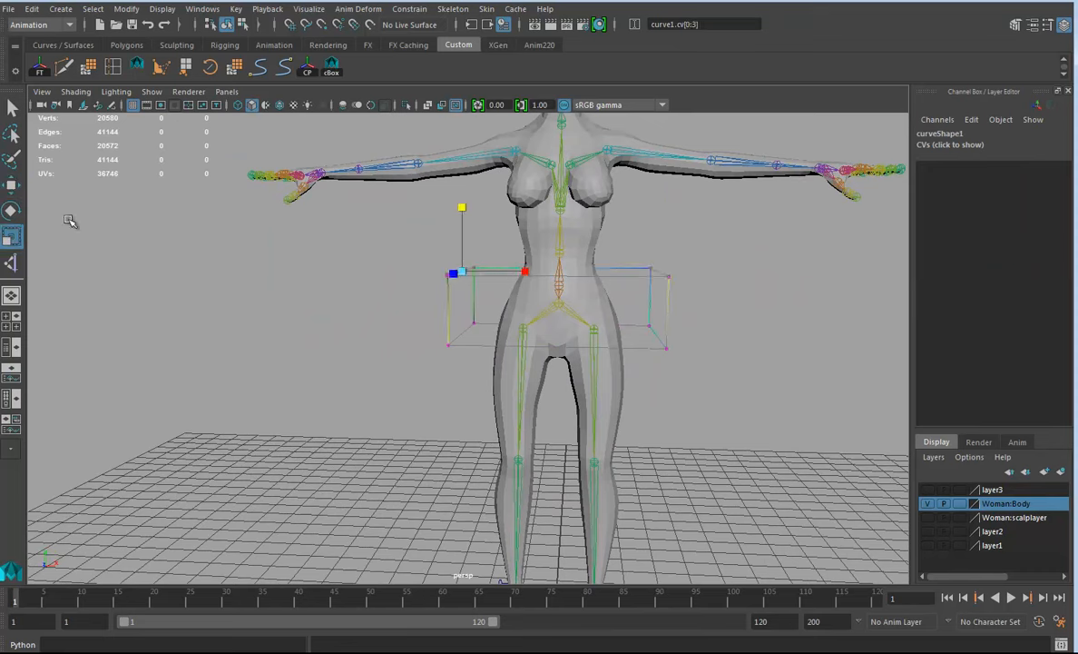
{"action": "double_click", "coordinate": [11, 236]}
{"action": "left_click", "coordinate": [52, 357]}
{"action": "left_click", "coordinate": [137, 374]}
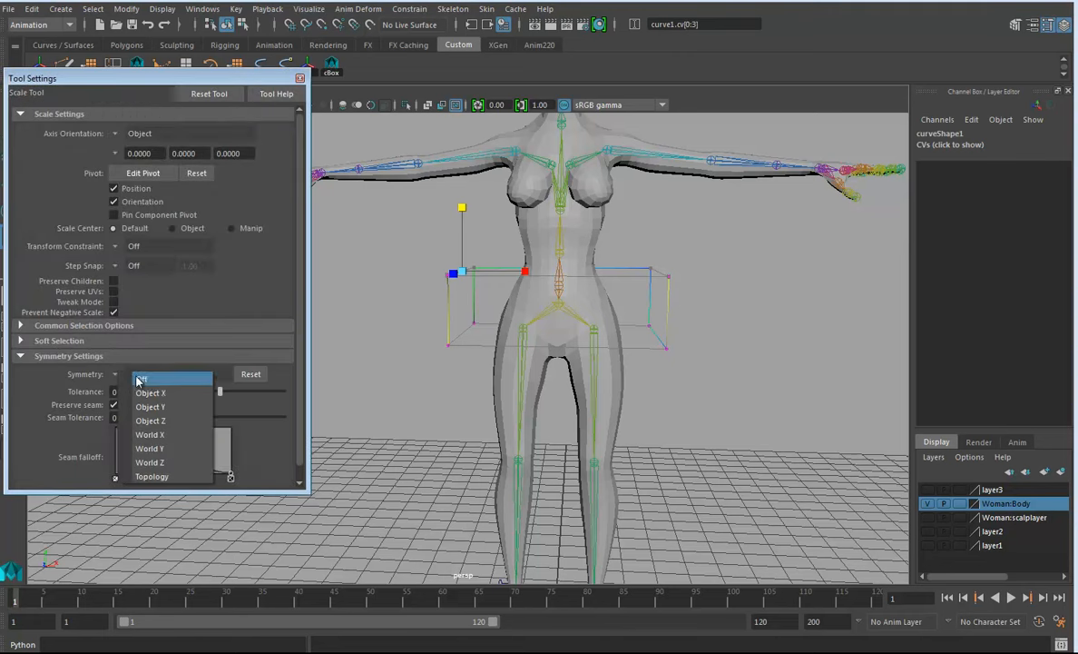
{"action": "left_click", "coordinate": [136, 380]}
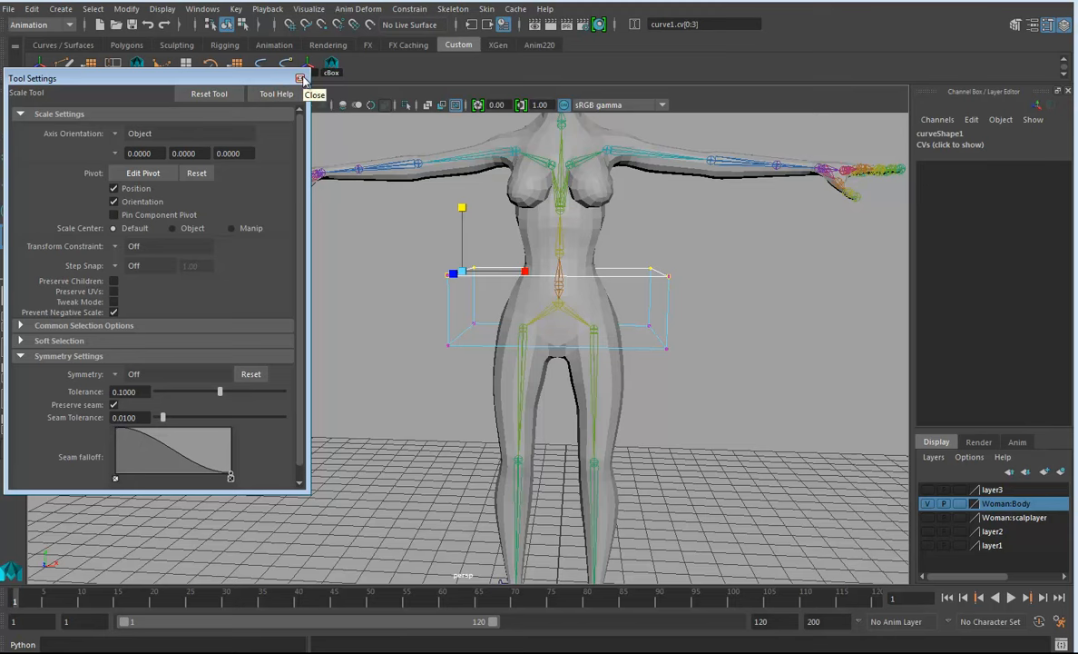
{"action": "left_click", "coordinate": [300, 79]}
Scale the hip box's top vertices inward along X and bring the bottom vertices in as well, tapering it toward the waist.
{"action": "left_click_drag", "start_coordinate": [695, 251], "coordinate": [660, 295]}
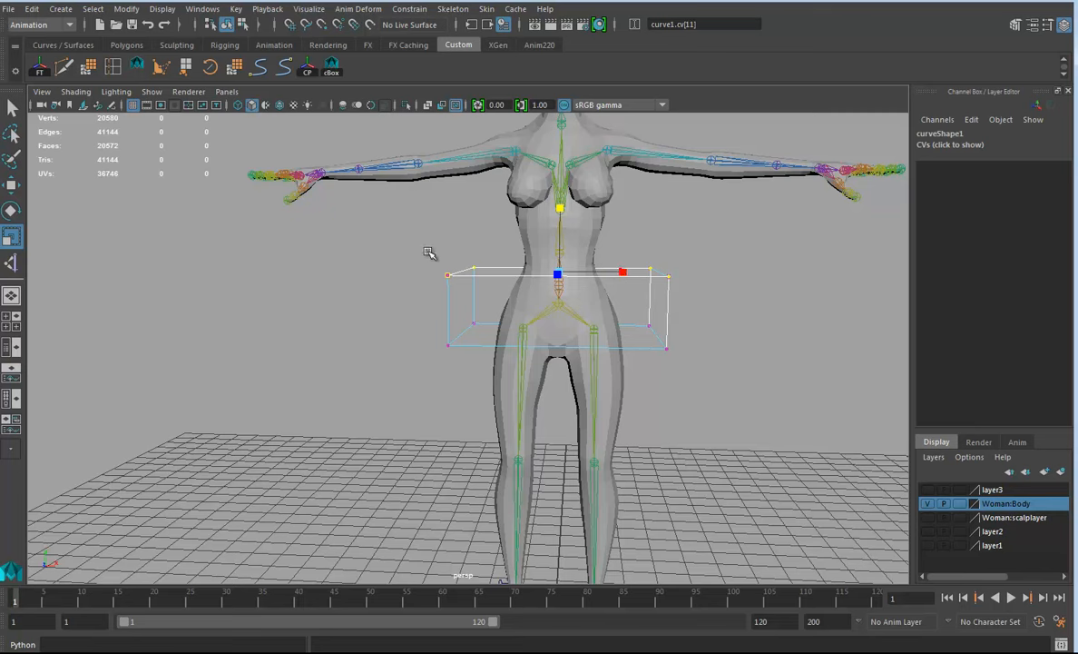
{"action": "left_click_drag", "start_coordinate": [626, 276], "coordinate": [607, 277]}
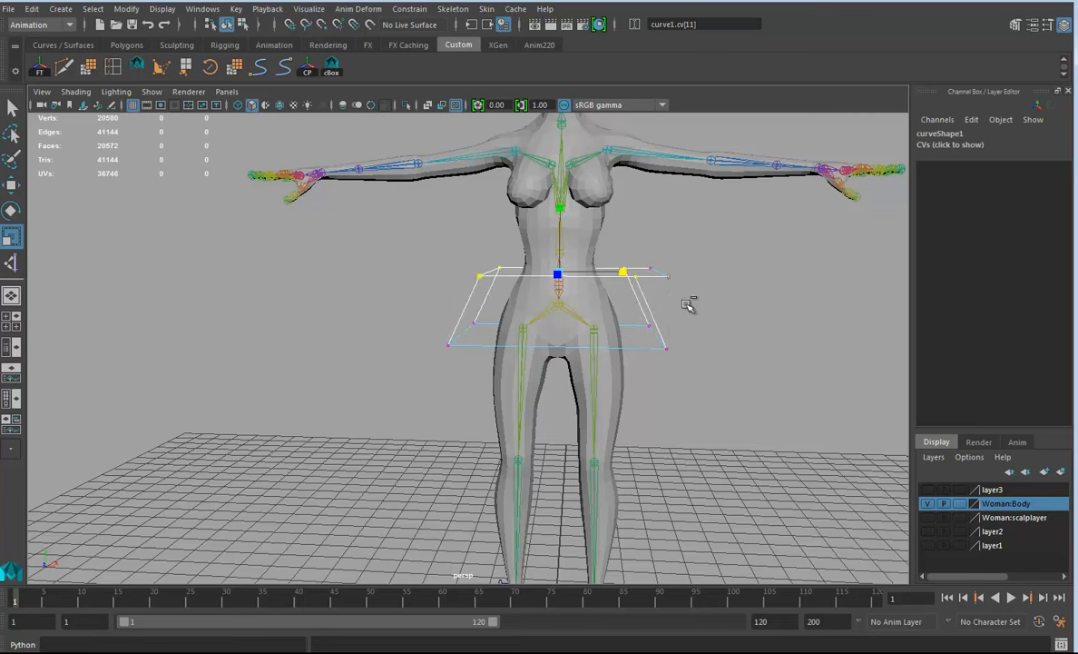
{"action": "key", "text": "ctrl+z"}
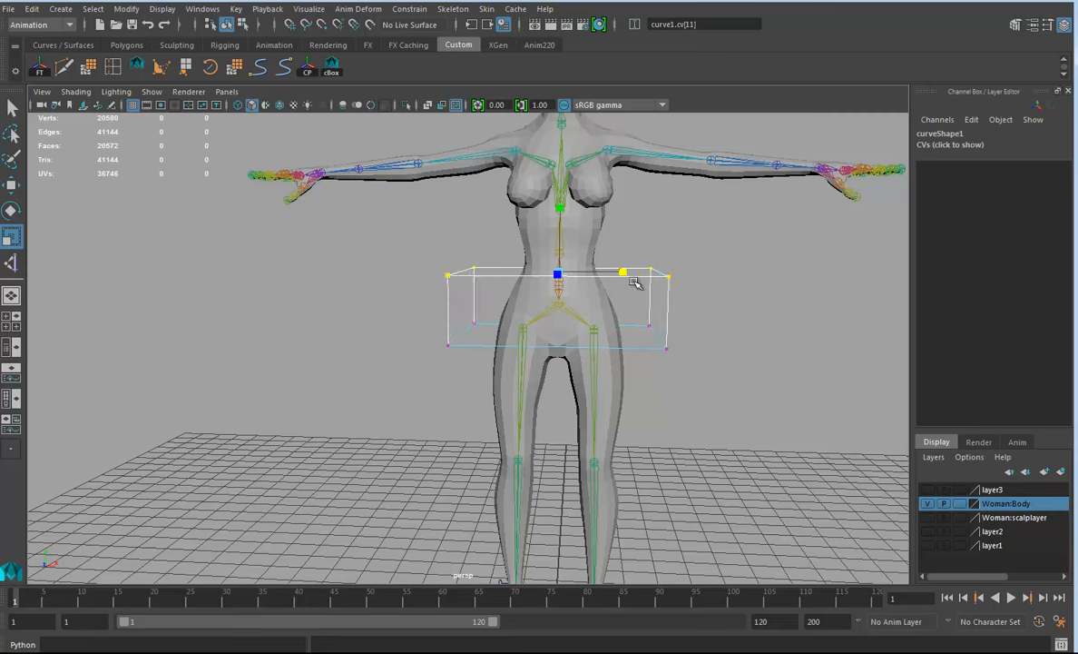
{"action": "left_click_drag", "start_coordinate": [627, 275], "coordinate": [599, 276]}
{"action": "left_click_drag", "start_coordinate": [445, 303], "coordinate": [487, 357]}
{"action": "left_click_drag", "start_coordinate": [686, 311], "coordinate": [626, 345], "text": "shift"}
Move the hip box's back and front vertices along Z closer to the body.
{"action": "left_click_drag", "start_coordinate": [728, 358], "coordinate": [653, 358], "text": "alt"}
{"action": "left_click_drag", "start_coordinate": [510, 258], "coordinate": [466, 376]}
{"action": "key", "text": "w"}
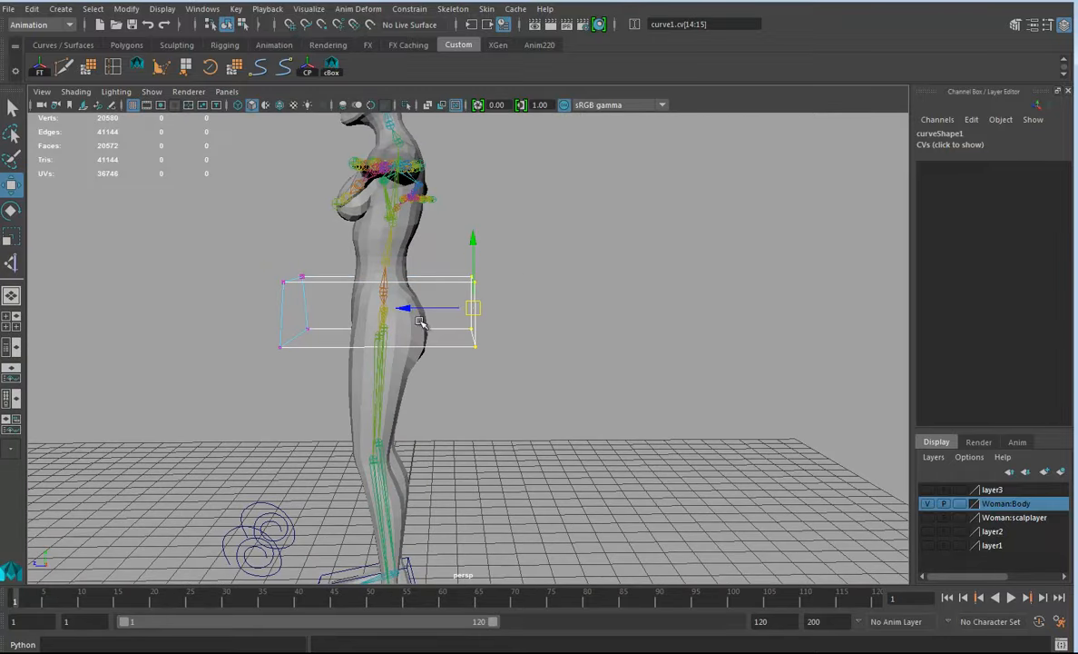
{"action": "left_click_drag", "start_coordinate": [411, 309], "coordinate": [377, 311]}
{"action": "left_click_drag", "start_coordinate": [465, 265], "coordinate": [411, 280]}
{"action": "middle_click_drag", "start_coordinate": [396, 307], "coordinate": [491, 305], "text": "alt"}
{"action": "left_click_drag", "start_coordinate": [344, 258], "coordinate": [410, 353]}
{"action": "left_click_drag", "start_coordinate": [320, 307], "coordinate": [575, 380]}
Return the hip box to object mode, select the whole curve and hide the Woman:Body layer.
{"action": "right_click_drag", "start_coordinate": [573, 352], "coordinate": [632, 332]}
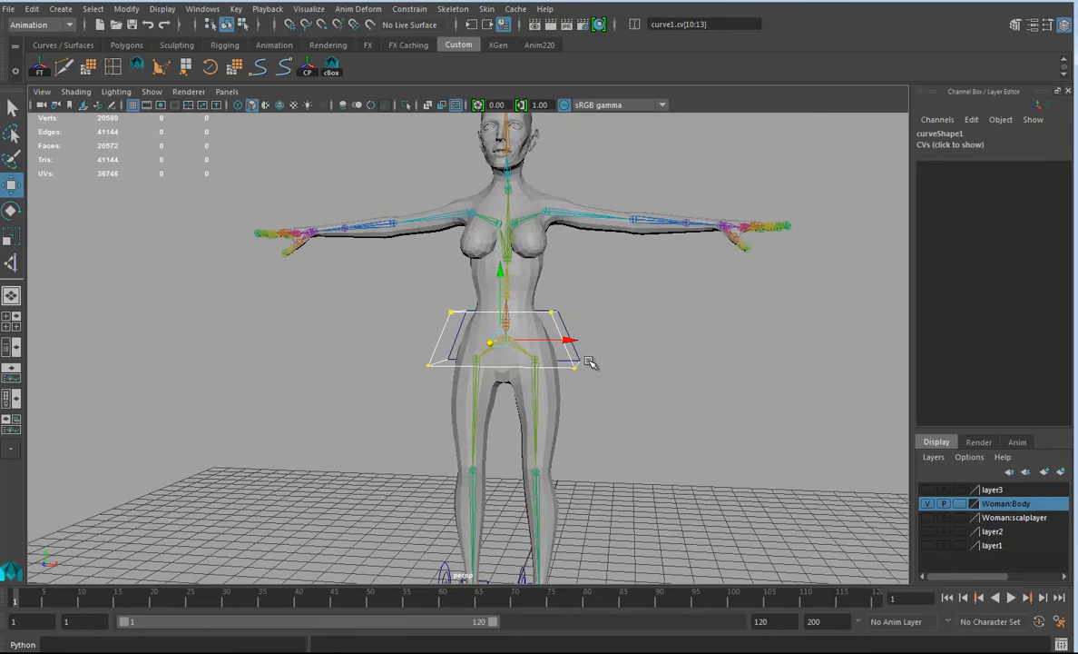
{"action": "left_click", "coordinate": [578, 364]}
{"action": "left_click_drag", "start_coordinate": [616, 368], "coordinate": [617, 379], "text": "alt"}
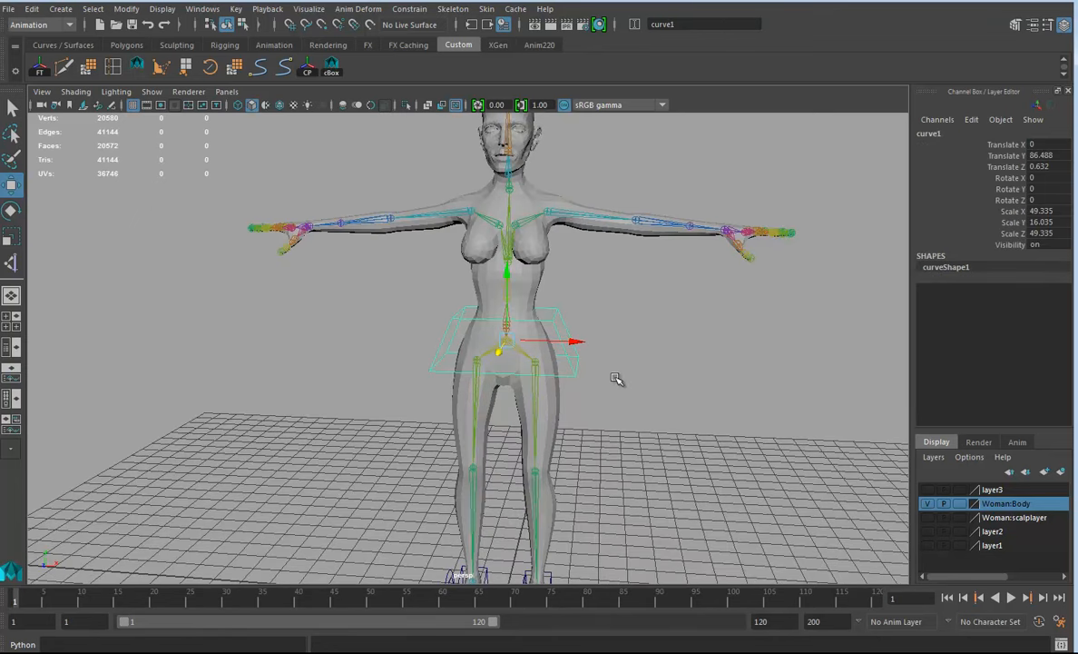
{"action": "left_click", "coordinate": [927, 503]}
{"action": "left_click_drag", "start_coordinate": [667, 472], "coordinate": [627, 454], "text": "alt"}
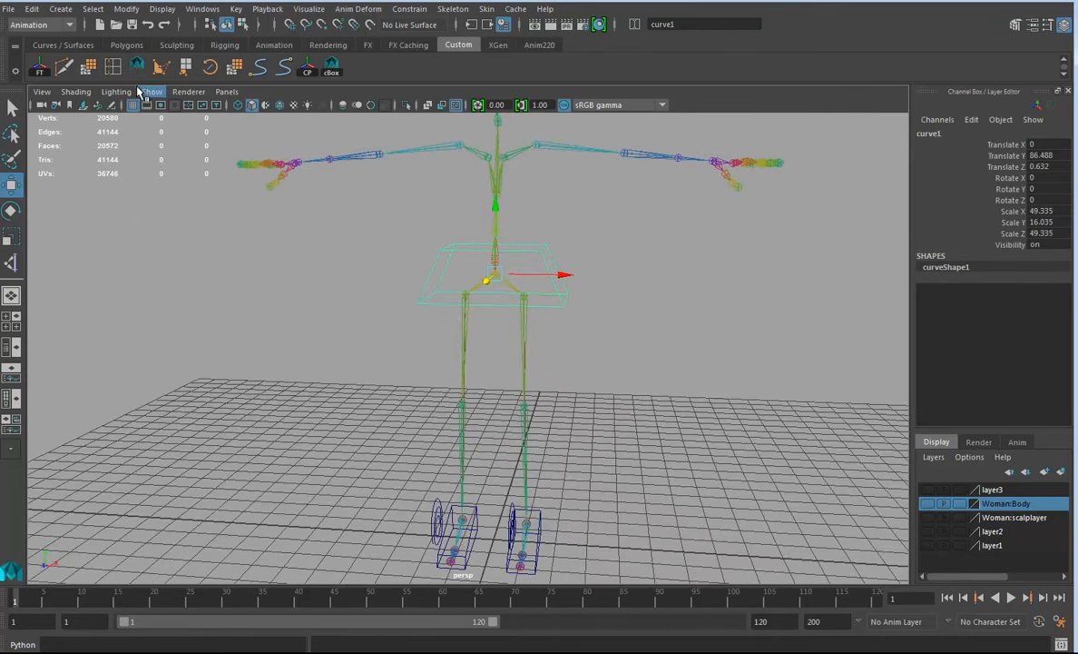
Create another box control curve and raise it along the spine to a Translate Y of about 105.
{"action": "left_click", "coordinate": [306, 66]}
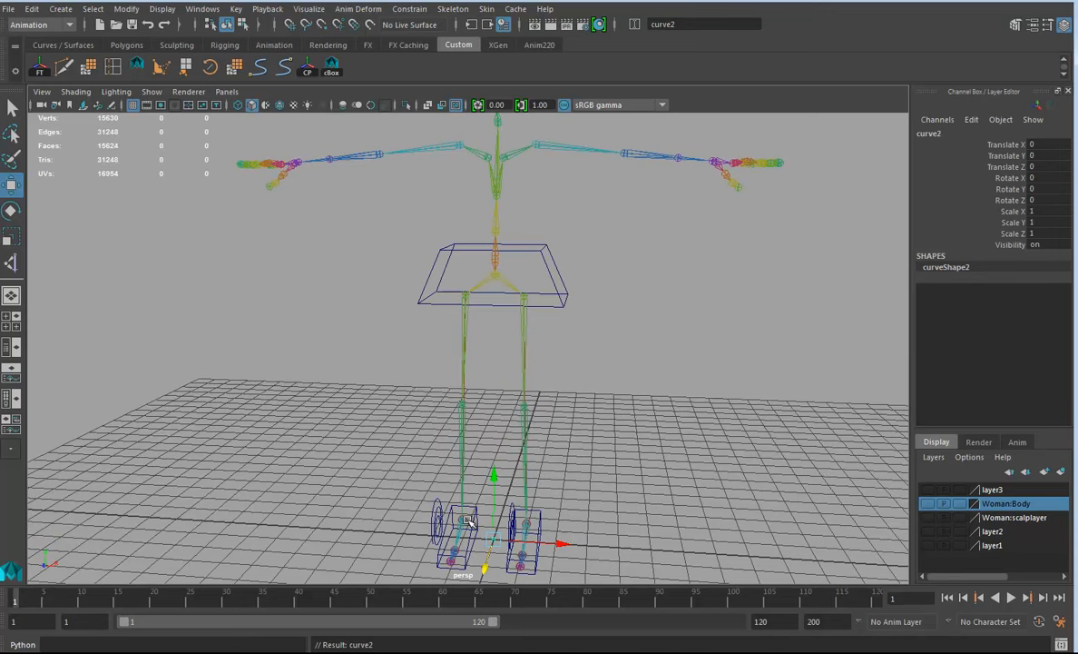
{"action": "left_click_drag", "start_coordinate": [496, 476], "coordinate": [496, 150]}
{"action": "right_click_drag", "start_coordinate": [481, 356], "coordinate": [813, 357], "text": "alt"}
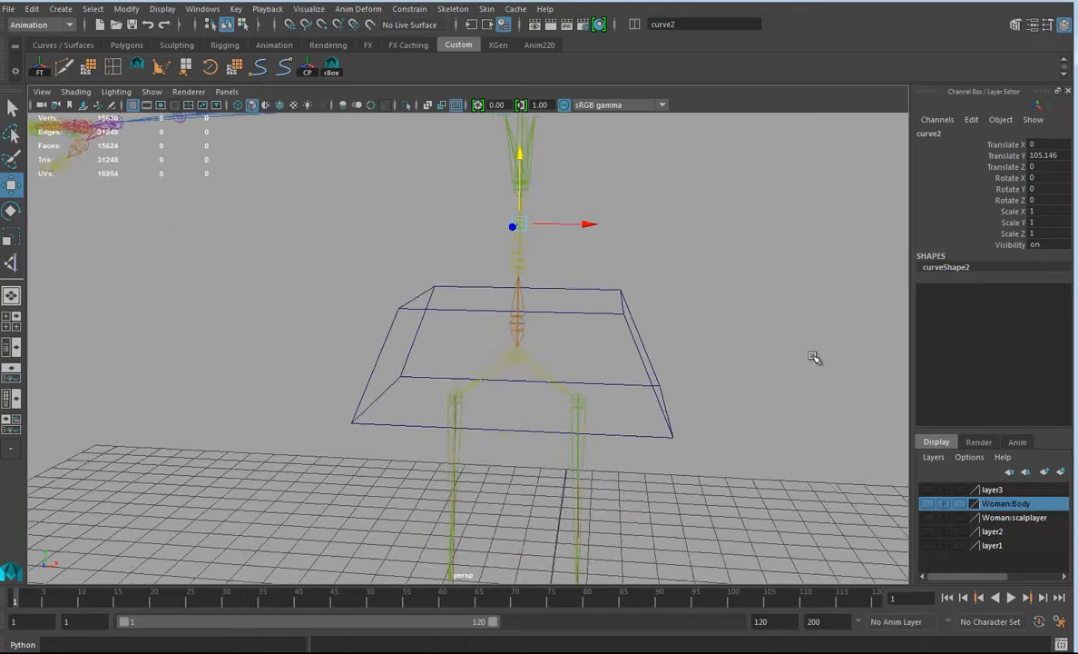
{"action": "middle_click_drag", "start_coordinate": [713, 345], "coordinate": [685, 438], "text": "alt"}
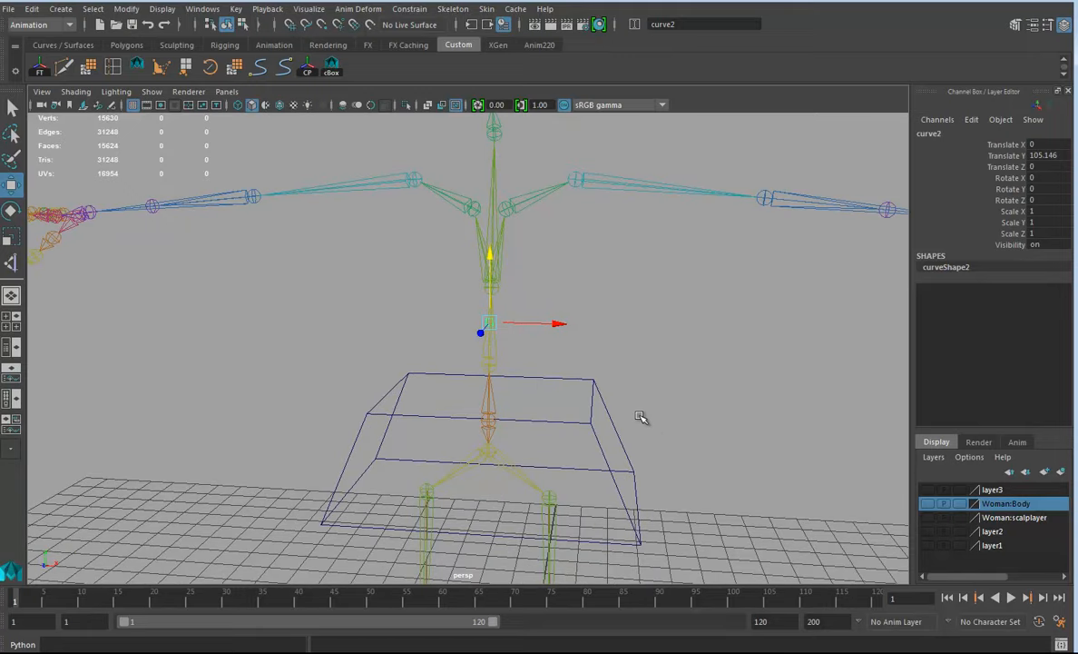
Scale the new box to about 22.4 in X and Z and 8.8 in Y, showing the Woman:Body layer for reference.
{"action": "key", "text": "r"}
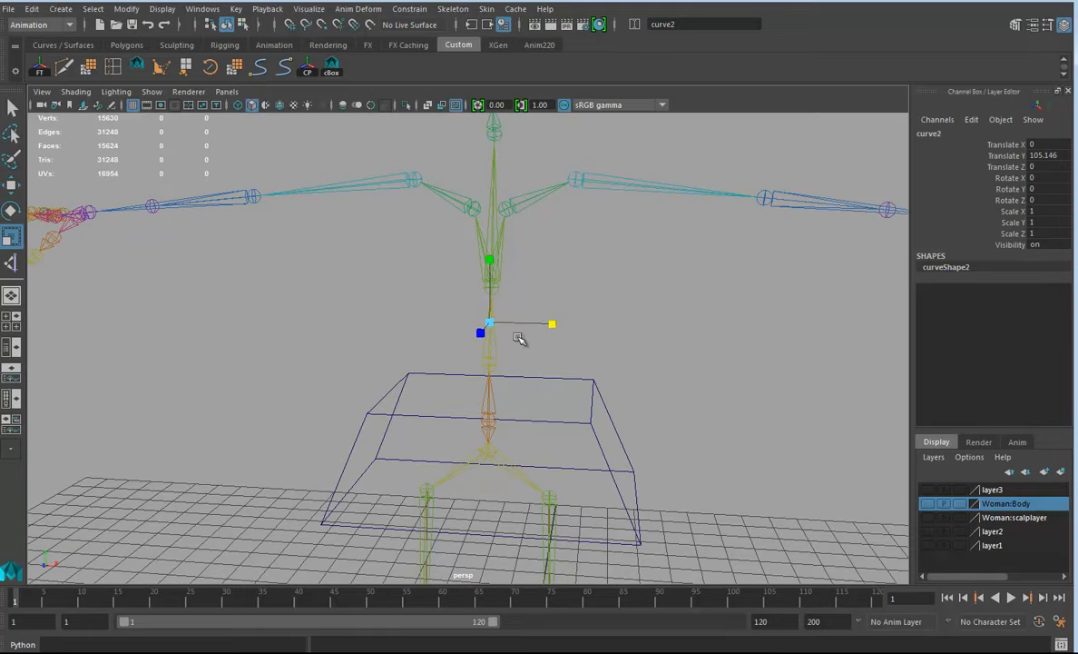
{"action": "left_click_drag", "start_coordinate": [490, 322], "coordinate": [635, 321]}
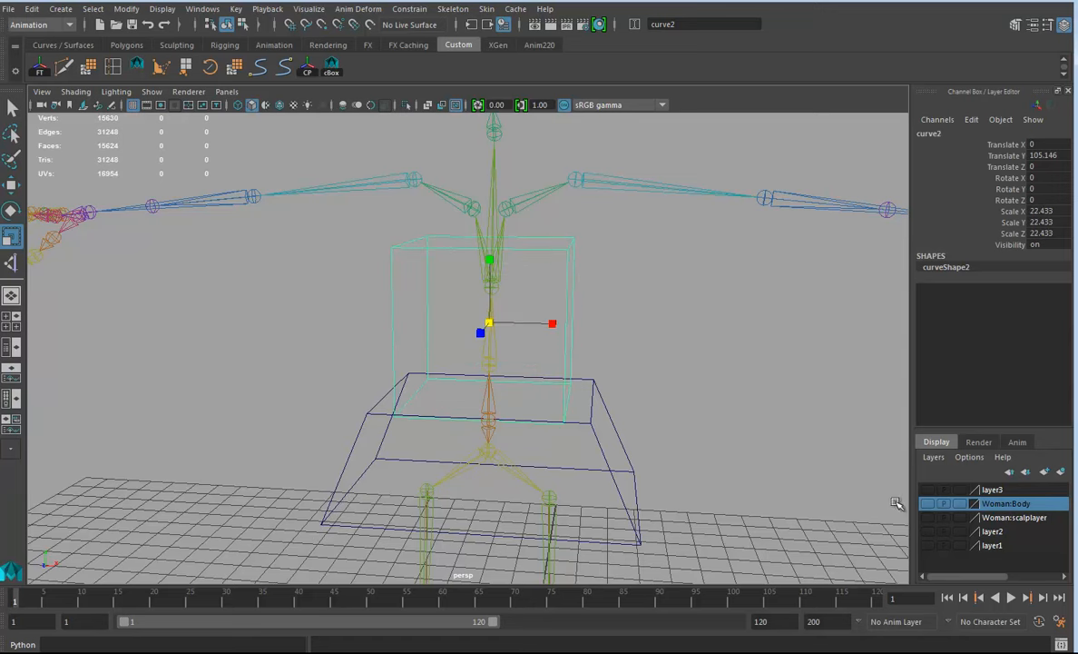
{"action": "left_click", "coordinate": [927, 503]}
{"action": "left_click_drag", "start_coordinate": [491, 264], "coordinate": [491, 298]}
{"action": "left_click_drag", "start_coordinate": [555, 325], "coordinate": [508, 349], "text": "alt"}
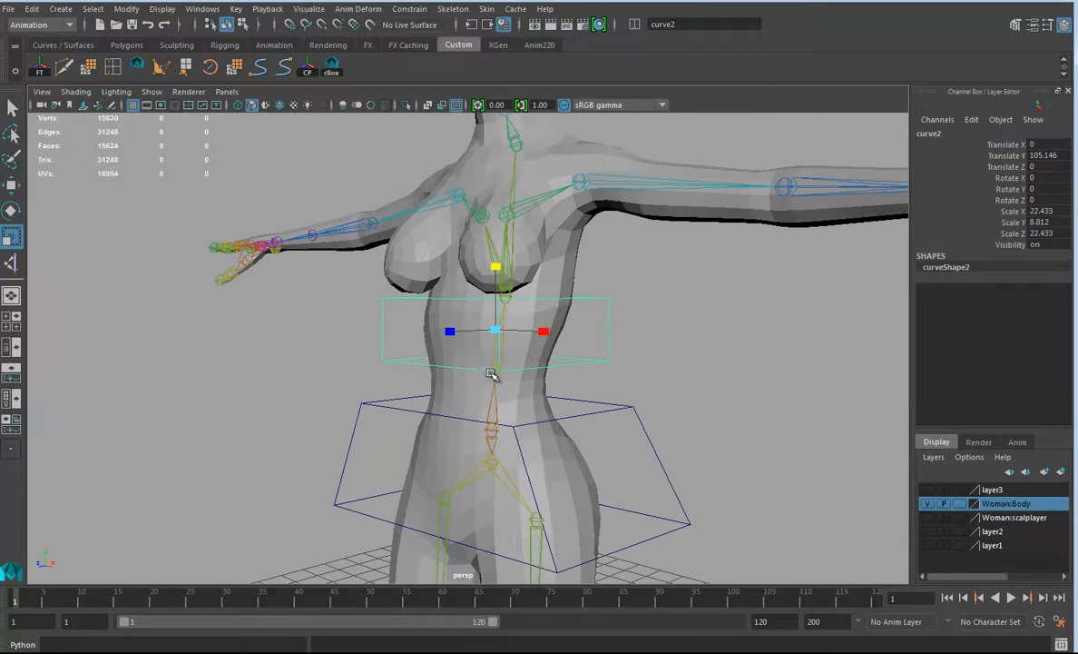
Set the Woman:Body layer to reference display and snap the new box onto the lower spine joint at the waist.
{"action": "left_click", "coordinate": [959, 504]}
{"action": "left_click", "coordinate": [960, 504]}
{"action": "key", "text": "w"}
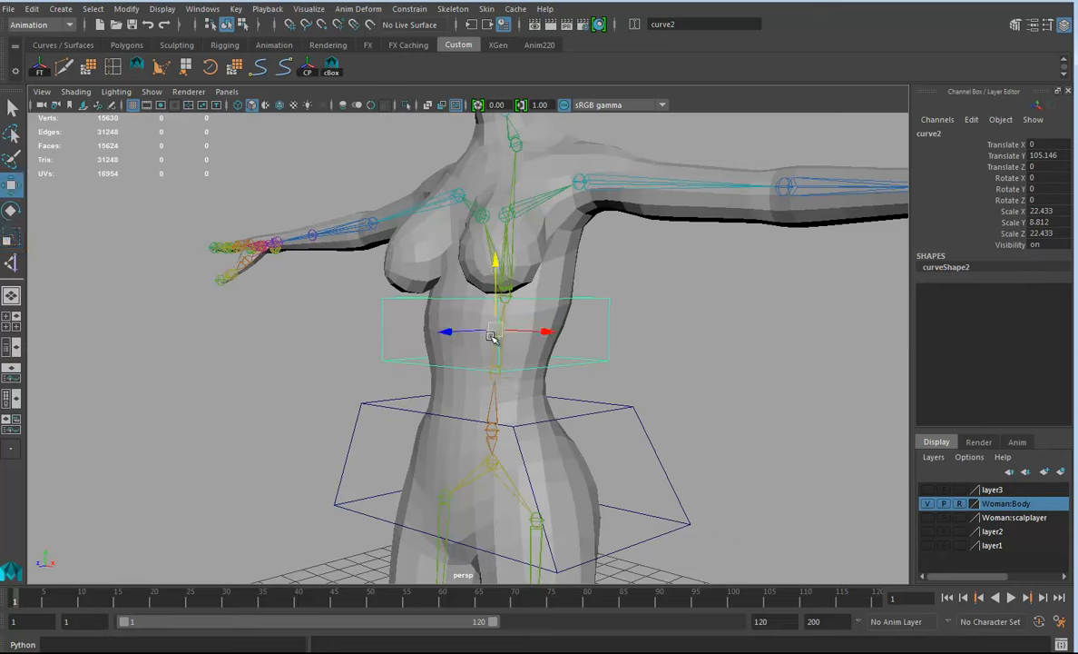
{"action": "left_click_drag", "start_coordinate": [497, 333], "coordinate": [494, 373]}
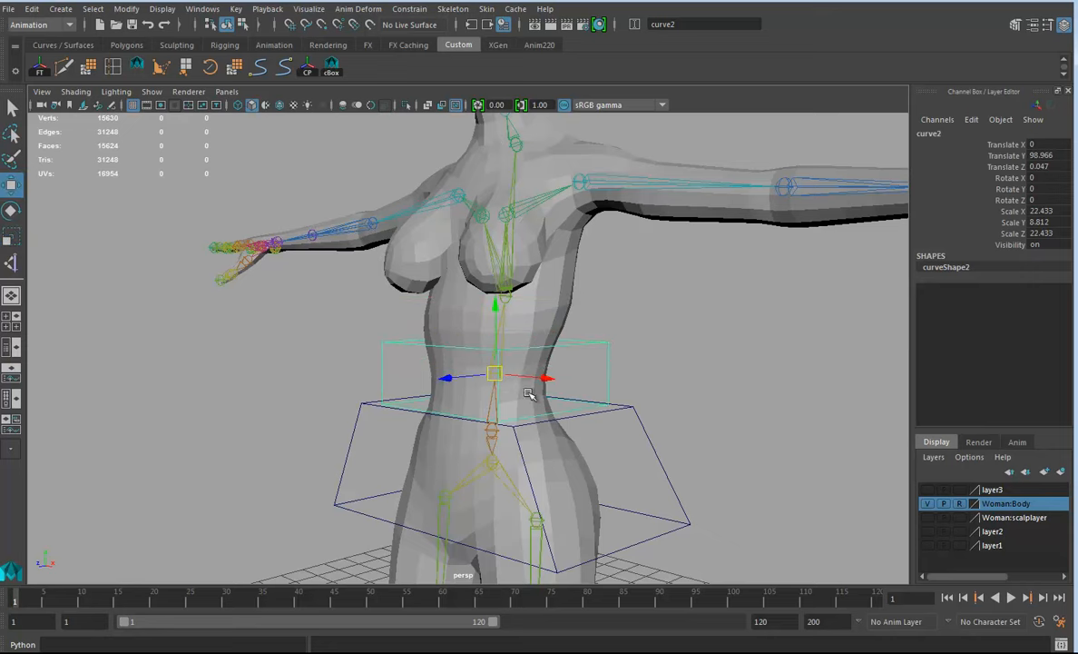
{"action": "left_click_drag", "start_coordinate": [602, 424], "coordinate": [600, 360], "text": "alt"}
Duplicate the waist box and snap the copy onto the upper spine joint at the chest.
{"action": "key", "text": "ctrl+d"}
{"action": "left_click_drag", "start_coordinate": [532, 348], "coordinate": [540, 271]}
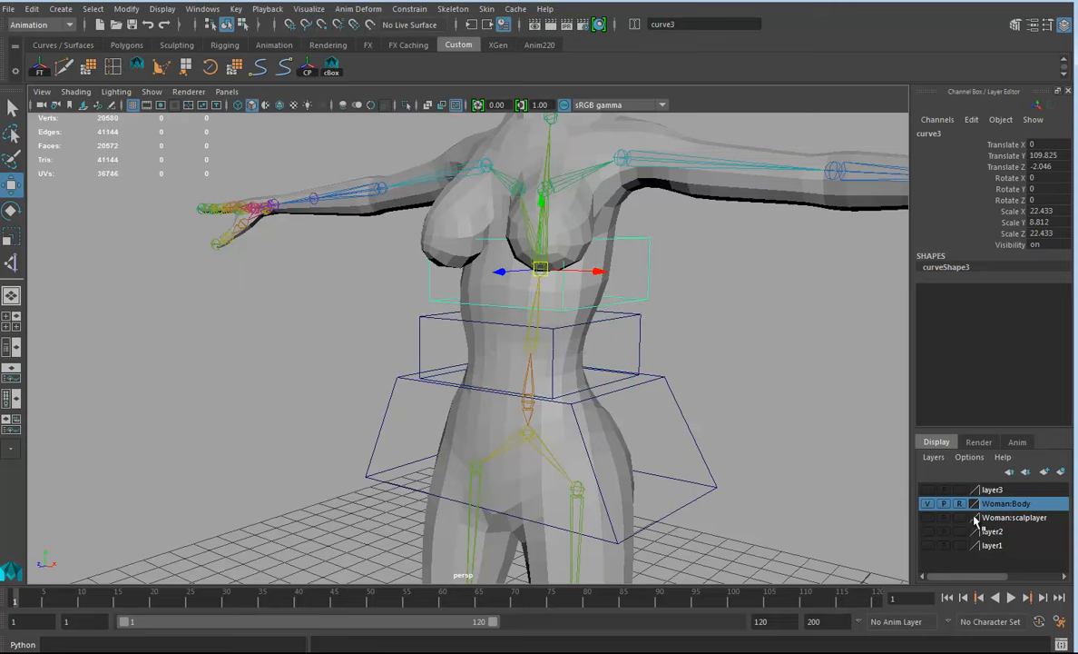
{"action": "left_click", "coordinate": [927, 502]}
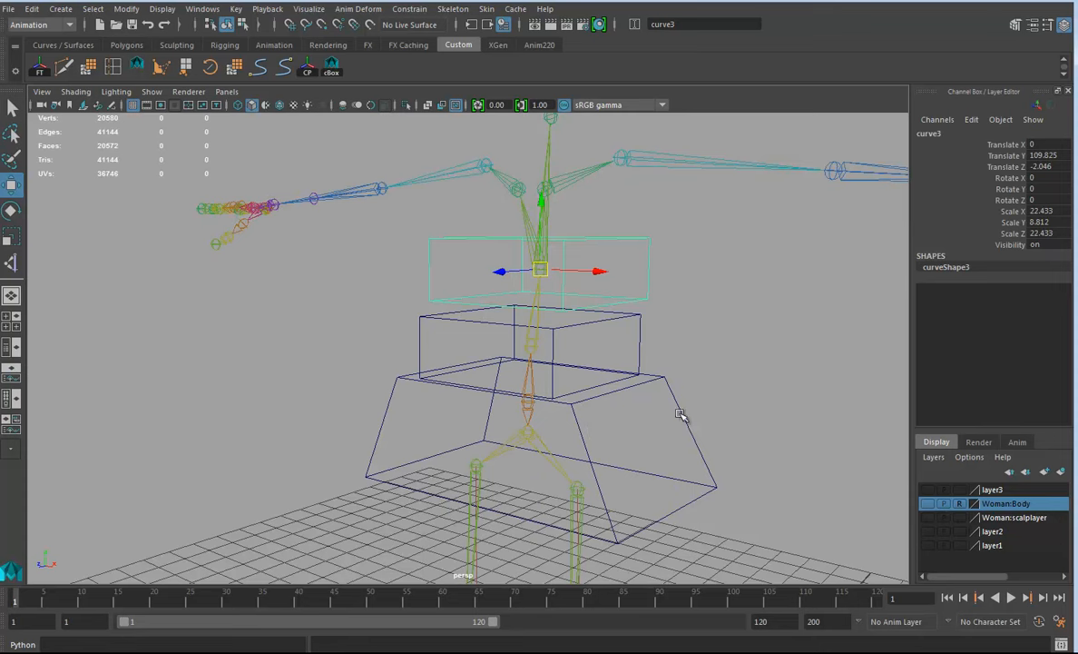
{"action": "left_click_drag", "start_coordinate": [674, 438], "coordinate": [791, 442], "text": "alt"}
{"action": "left_click", "coordinate": [928, 503]}
{"action": "left_click_drag", "start_coordinate": [614, 374], "coordinate": [635, 369], "text": "alt"}
Widen the chest box to a Scale X of about 34 and select its top control vertices.
{"action": "key", "text": "r"}
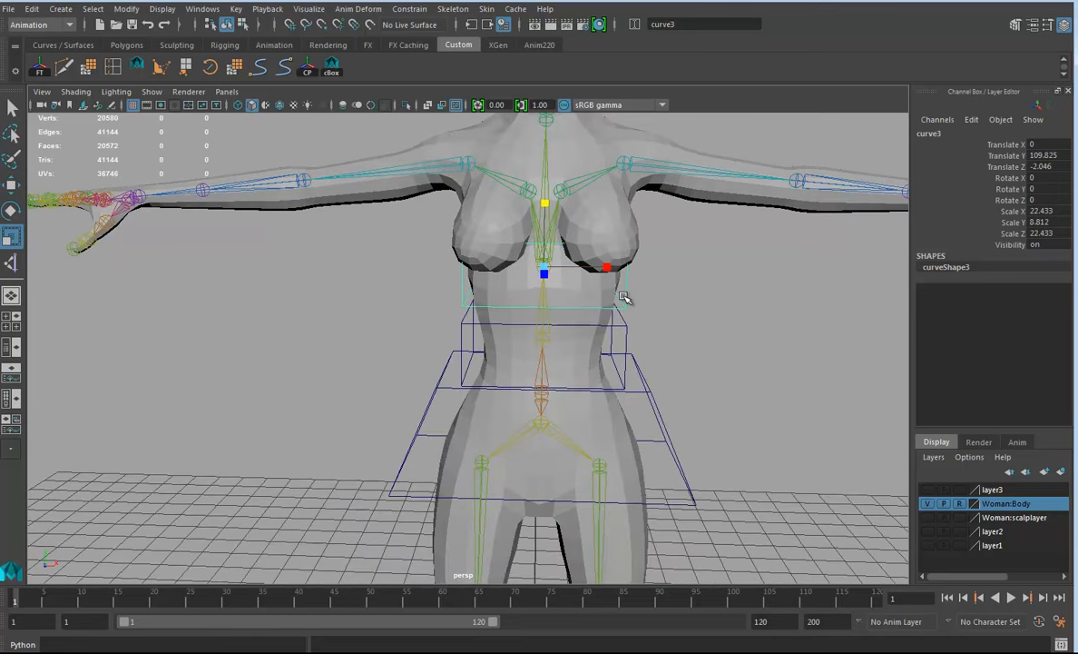
{"action": "left_click_drag", "start_coordinate": [616, 269], "coordinate": [669, 300]}
{"action": "right_click_drag", "start_coordinate": [670, 300], "coordinate": [596, 297]}
{"action": "left_click_drag", "start_coordinate": [681, 221], "coordinate": [638, 252]}
{"action": "left_click_drag", "start_coordinate": [402, 221], "coordinate": [437, 293], "text": "shift"}
{"action": "left_click_drag", "start_coordinate": [422, 235], "coordinate": [601, 357]}
Raise the chest box's top vertices toward the shoulders and scale them slightly inward along X.
{"action": "key", "text": "w"}
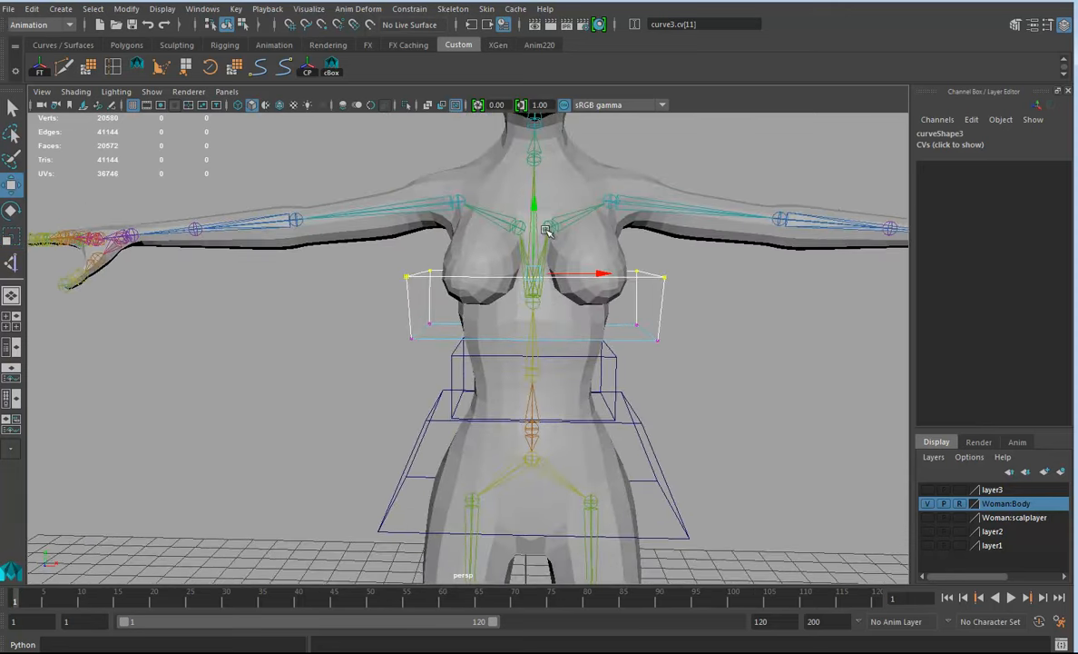
{"action": "left_click_drag", "start_coordinate": [534, 209], "coordinate": [535, 163]}
{"action": "key", "text": "e"}
{"action": "key", "text": "r"}
{"action": "left_click_drag", "start_coordinate": [593, 234], "coordinate": [582, 235]}
Adjust the chest box's bottom, back and front vertices to follow the torso's side profile.
{"action": "left_click_drag", "start_coordinate": [622, 289], "coordinate": [570, 275], "text": "alt"}
{"action": "left_click", "coordinate": [650, 327]}
{"action": "left_click_drag", "start_coordinate": [380, 299], "coordinate": [440, 341], "text": "shift"}
{"action": "left_click_drag", "start_coordinate": [602, 333], "coordinate": [507, 353]}
{"action": "key", "text": "w"}
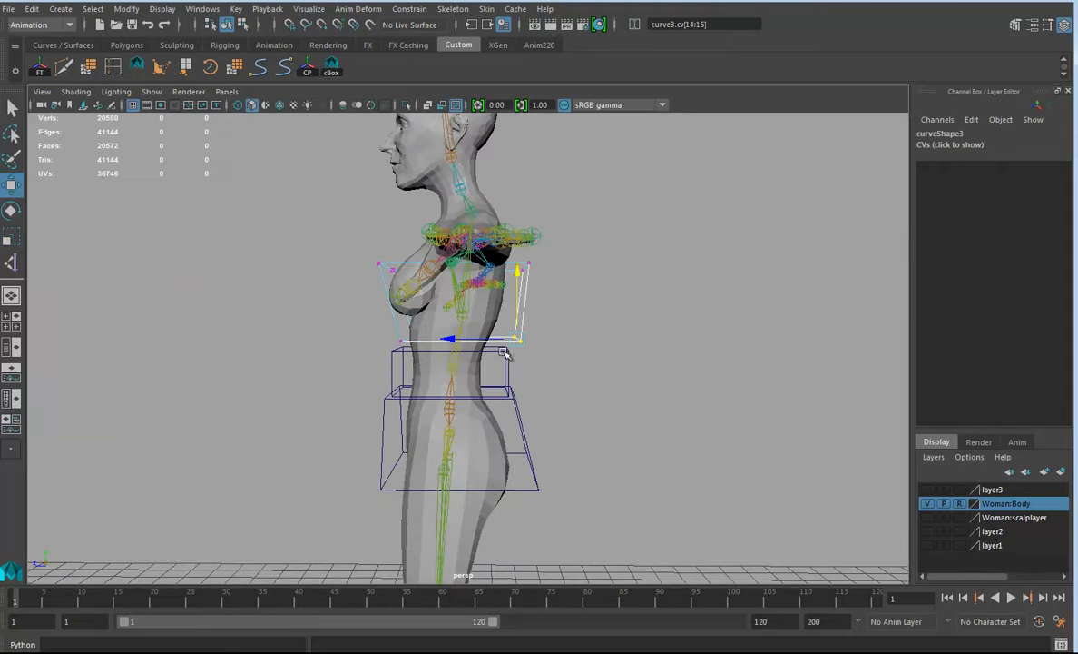
{"action": "left_click_drag", "start_coordinate": [359, 316], "coordinate": [399, 345]}
{"action": "left_click_drag", "start_coordinate": [415, 238], "coordinate": [361, 272]}
{"action": "left_click_drag", "start_coordinate": [389, 316], "coordinate": [665, 381], "text": "alt"}
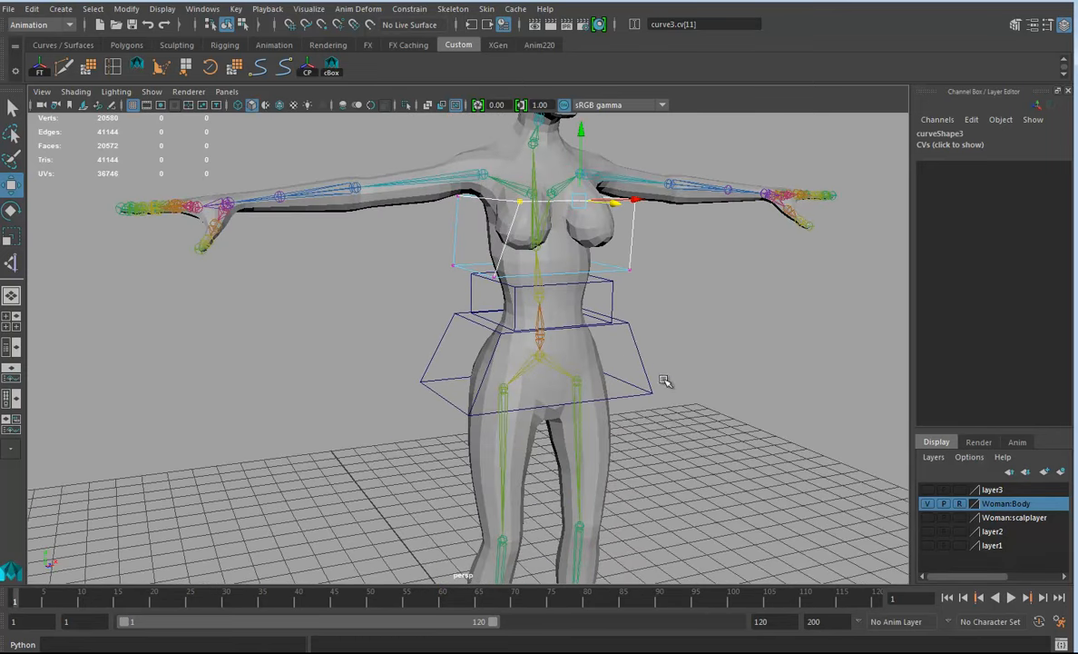
Hide the Woman:Body layer and rename the hip box curve as Hip_Ctrl.
{"action": "left_click", "coordinate": [928, 503]}
{"action": "left_click_drag", "start_coordinate": [737, 425], "coordinate": [633, 331], "text": "alt"}
{"action": "left_click", "coordinate": [626, 351]}
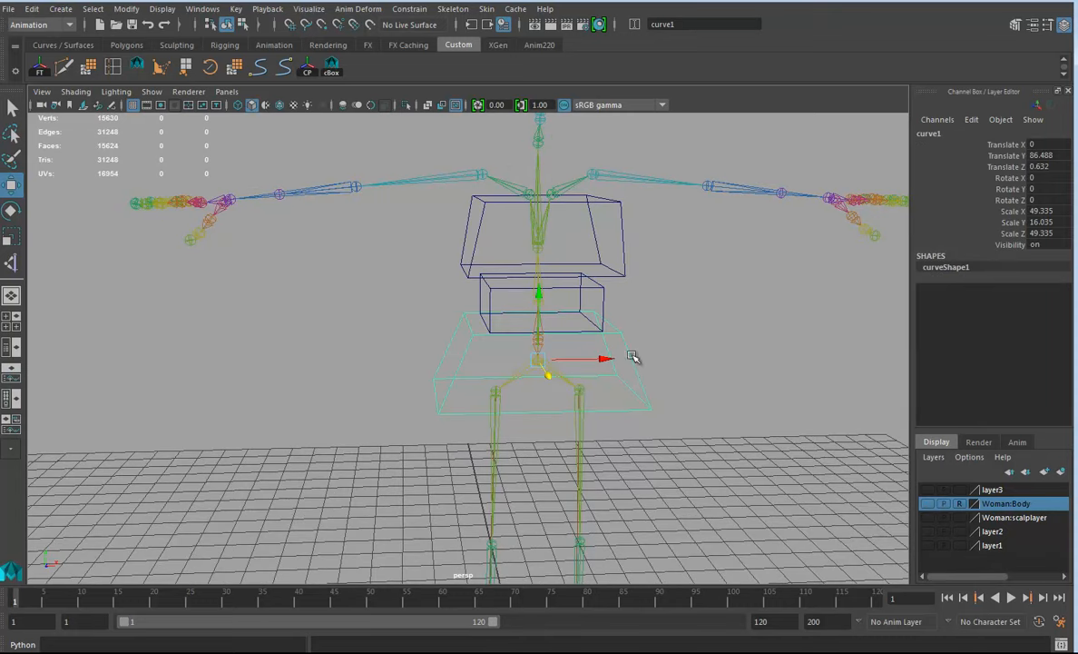
{"action": "left_click", "coordinate": [942, 134]}
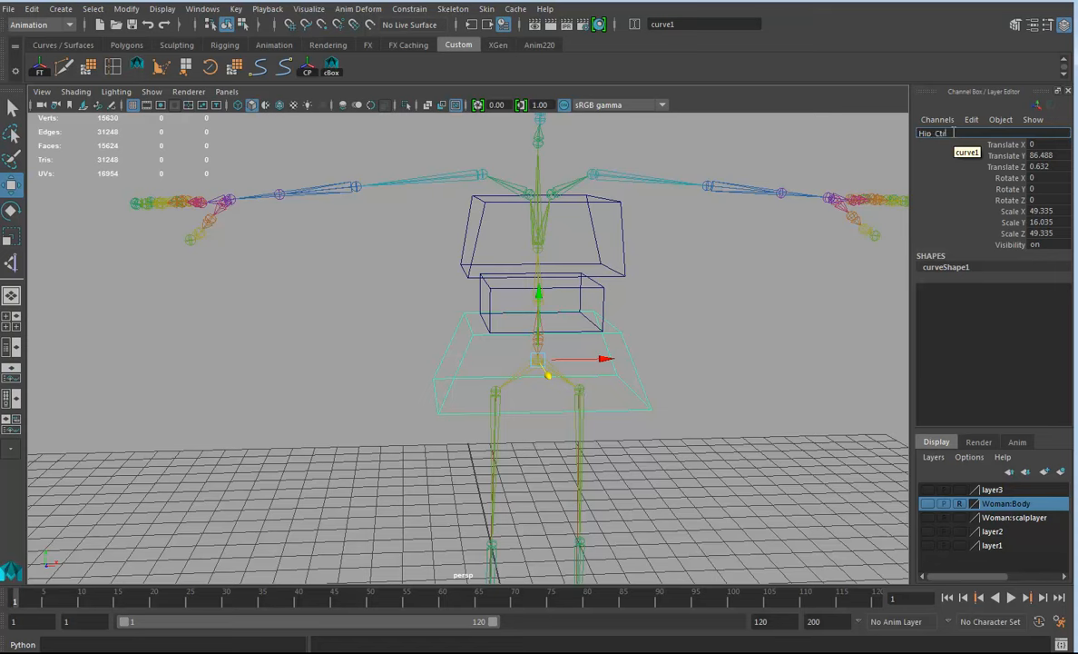
{"action": "key", "text": "Return"}
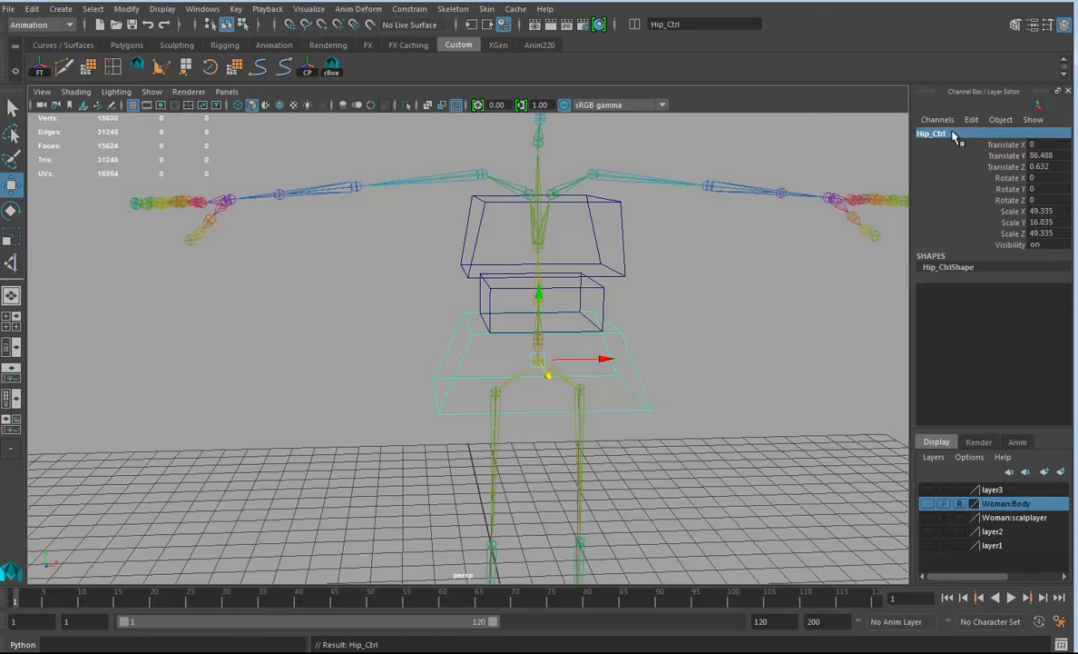
Rename the chest box curve as Shoulder_Ctrl.
{"action": "left_click", "coordinate": [616, 245]}
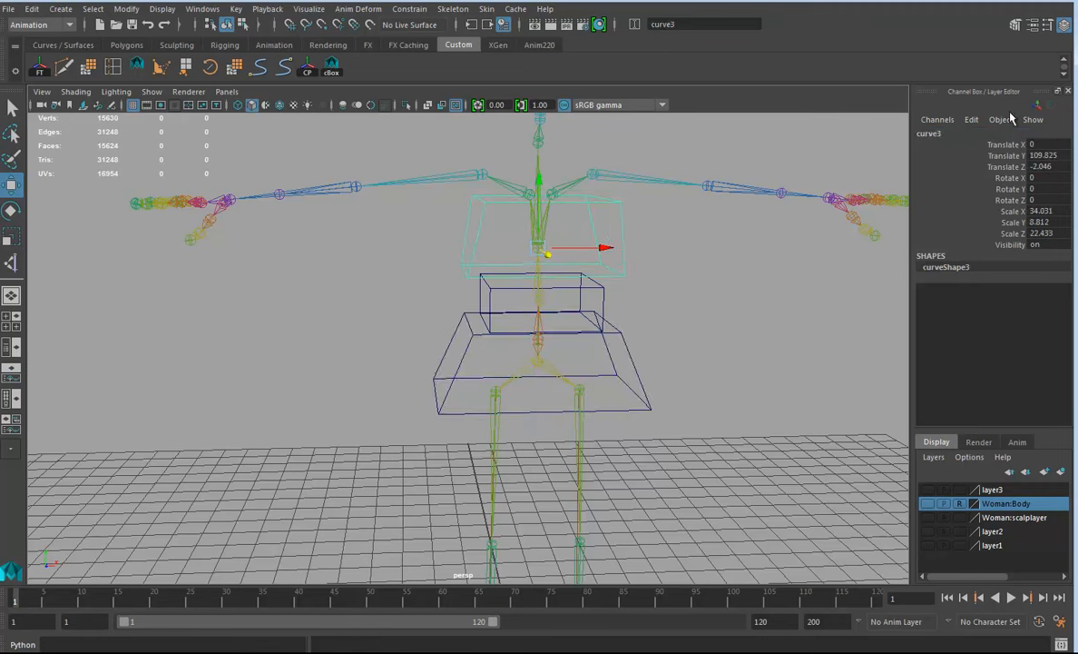
{"action": "left_click", "coordinate": [953, 133]}
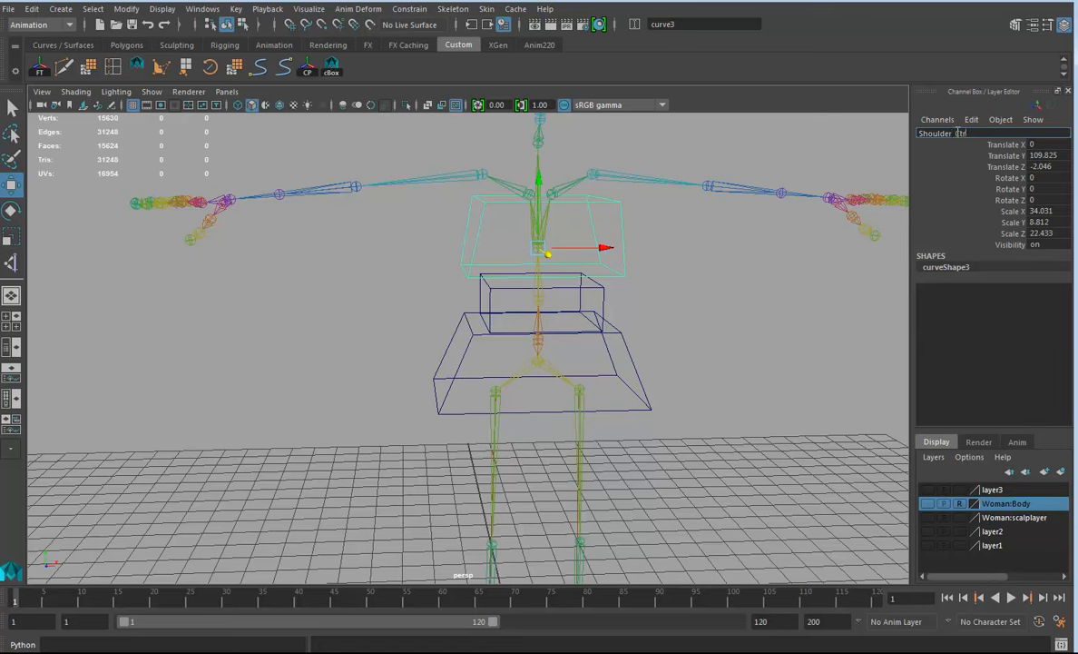
{"action": "type", "text": "Shoulder_Ctrl"}
{"action": "key", "text": "Return"}
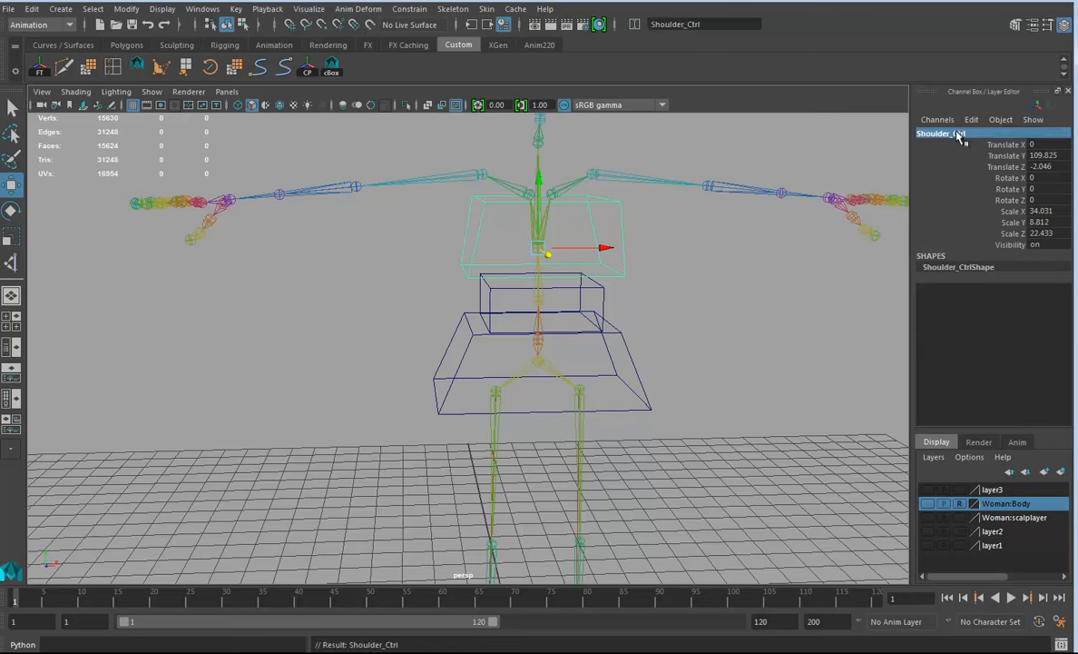
Rename the waist box curve as Belly_Ctrl and freeze the transformations of the hip, belly and shoulder controls.
{"action": "left_click", "coordinate": [615, 300]}
{"action": "left_click", "coordinate": [960, 134]}
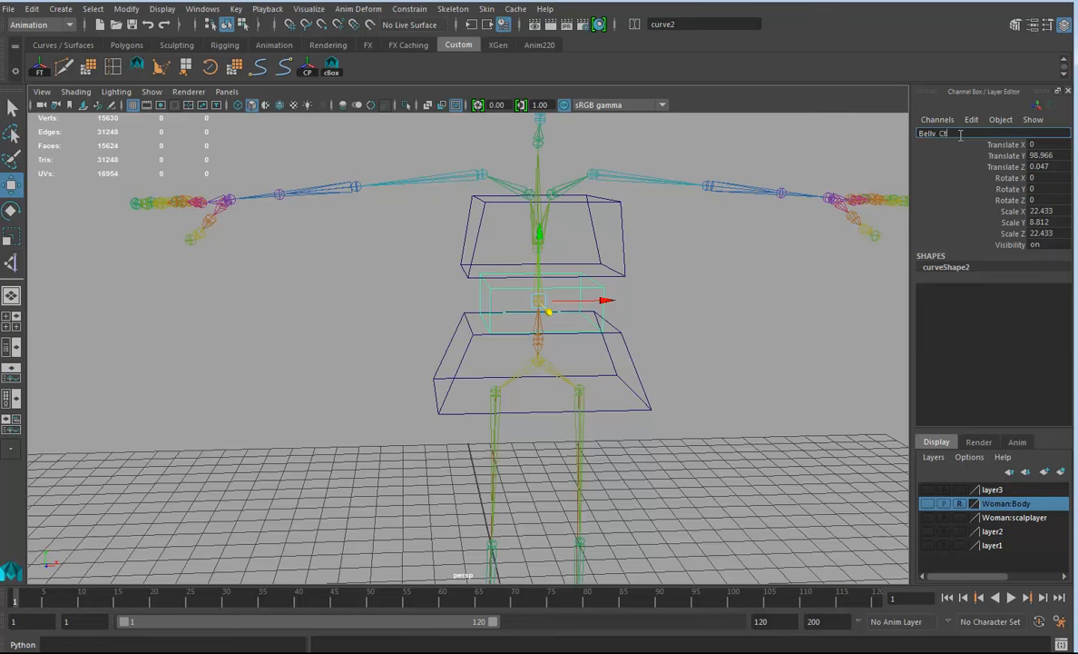
{"action": "type", "text": "Belly_Ctrl"}
{"action": "key", "text": "Return"}
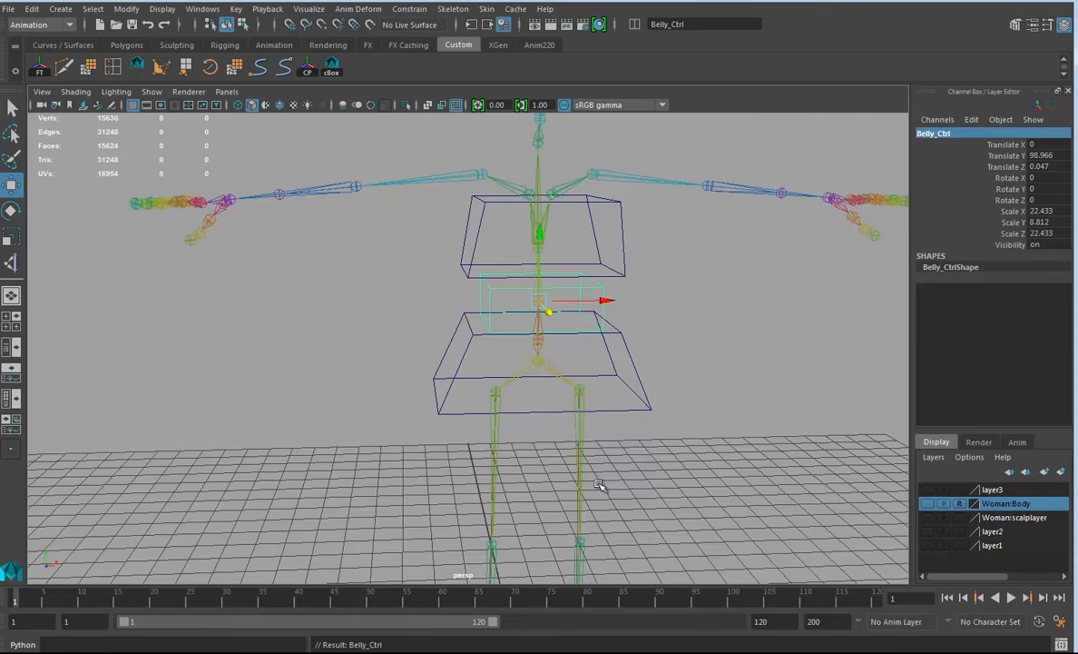
{"action": "left_click_drag", "start_coordinate": [612, 338], "coordinate": [580, 349], "text": "alt"}
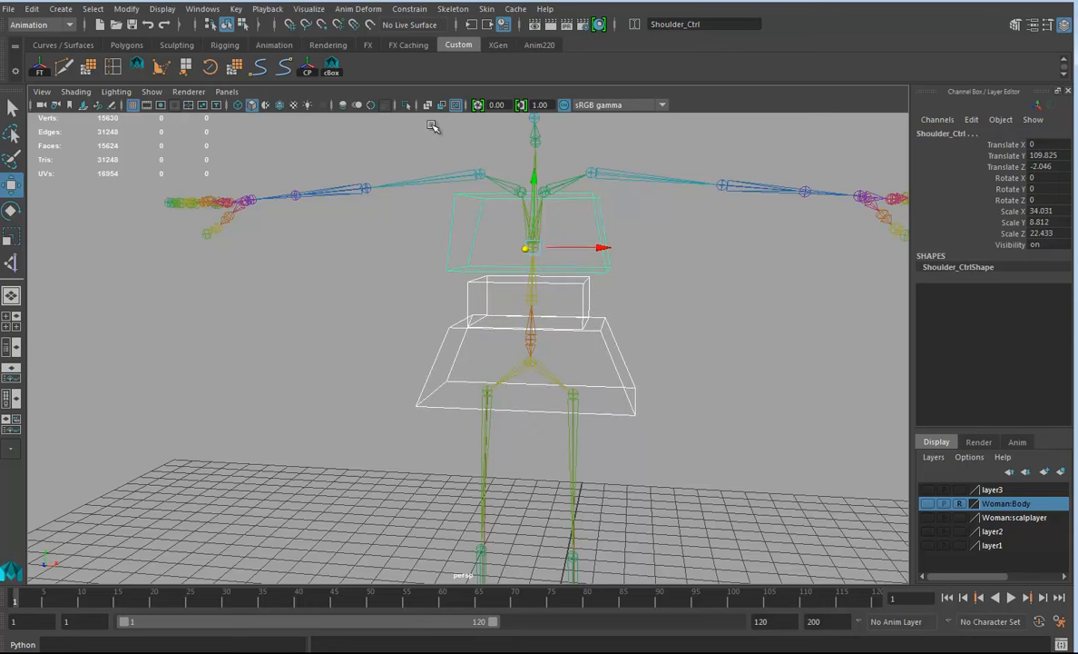
{"action": "left_click_drag", "start_coordinate": [667, 394], "coordinate": [619, 367], "text": "alt"}
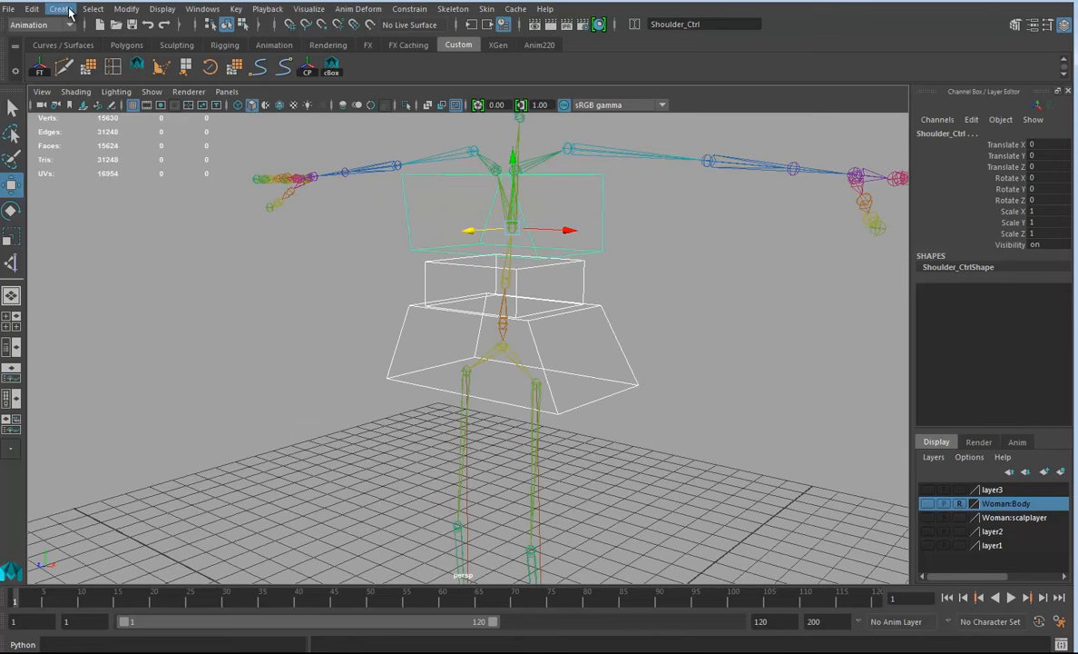
Create a NURBS circle at the origin and scale it uniformly to about 47.
{"action": "left_click", "coordinate": [61, 10]}
{"action": "mouse_move", "coordinate": [132, 44]}
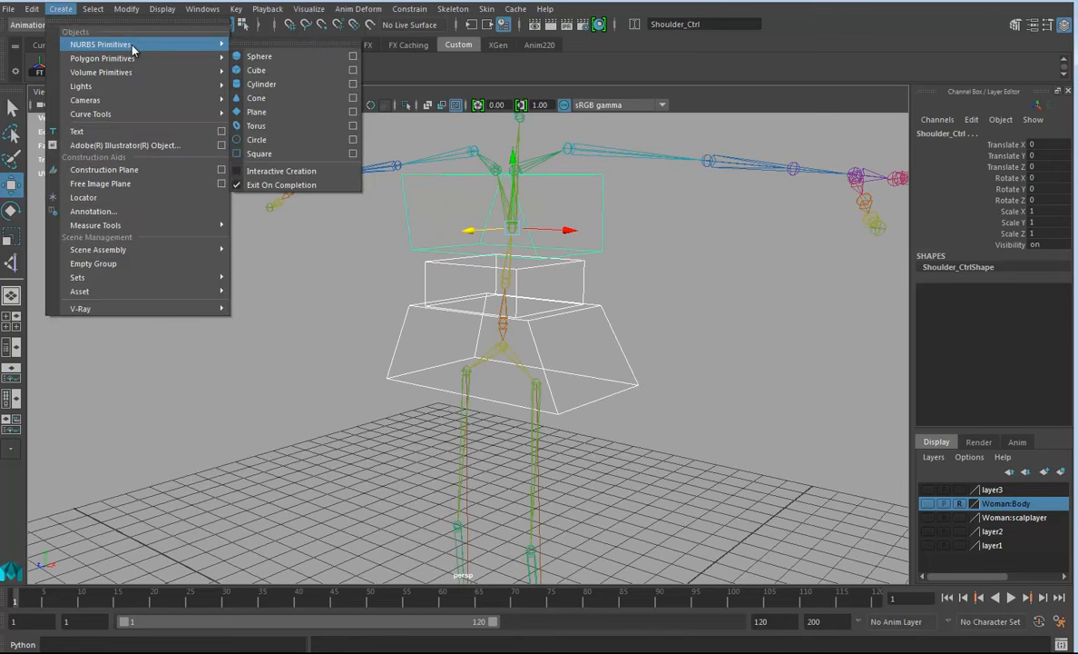
{"action": "left_click", "coordinate": [258, 138]}
{"action": "right_click_drag", "start_coordinate": [651, 366], "coordinate": [537, 367], "text": "alt"}
{"action": "middle_click_drag", "start_coordinate": [537, 367], "coordinate": [532, 306], "text": "alt"}
{"action": "left_click_drag", "start_coordinate": [532, 305], "coordinate": [539, 311], "text": "alt"}
{"action": "key", "text": "r"}
{"action": "middle_click_drag", "start_coordinate": [459, 510], "coordinate": [669, 497]}
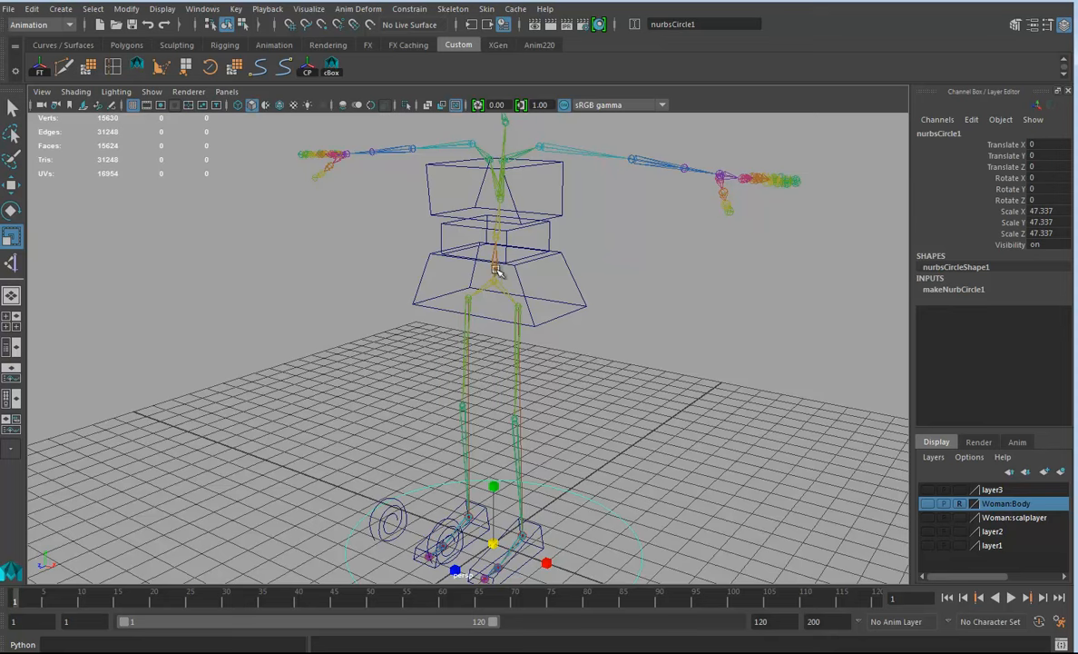
Move the circle up to the root joint at the hips by snapping it to the joint.
{"action": "key", "text": "v"}
{"action": "key", "text": "w"}
{"action": "key", "text": "v"}
{"action": "middle_click_drag", "start_coordinate": [496, 272], "coordinate": [495, 269]}
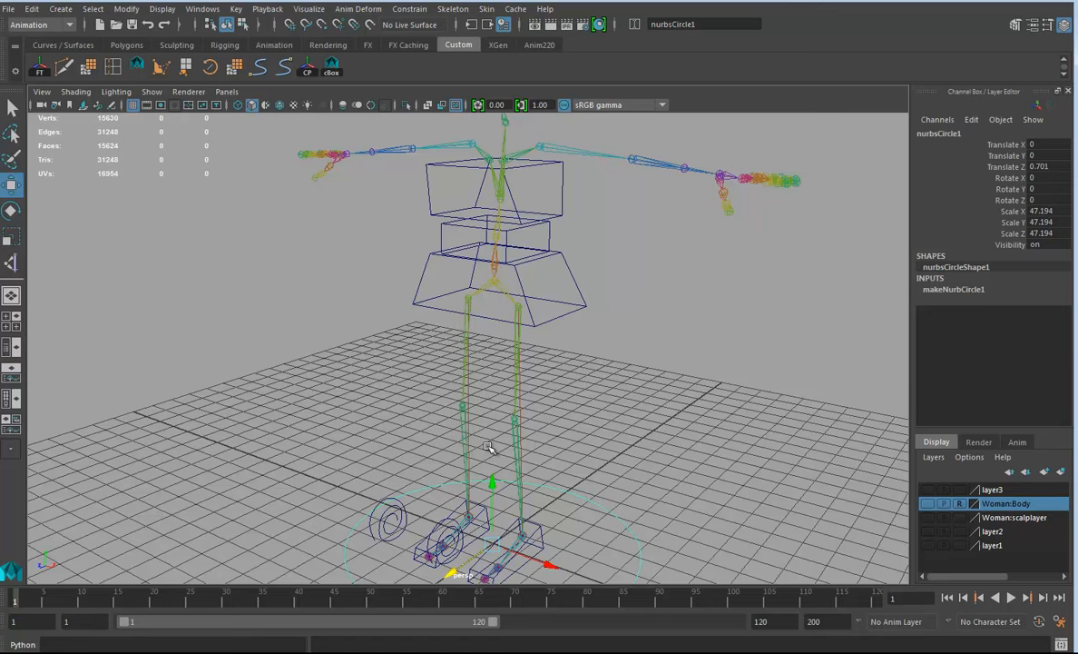
{"action": "key", "text": "v"}
{"action": "middle_click_drag", "start_coordinate": [467, 254], "coordinate": [511, 295]}
{"action": "left_click_drag", "start_coordinate": [536, 340], "coordinate": [568, 341], "text": "alt"}
{"action": "left_click_drag", "start_coordinate": [906, 304], "coordinate": [727, 356], "text": "alt"}
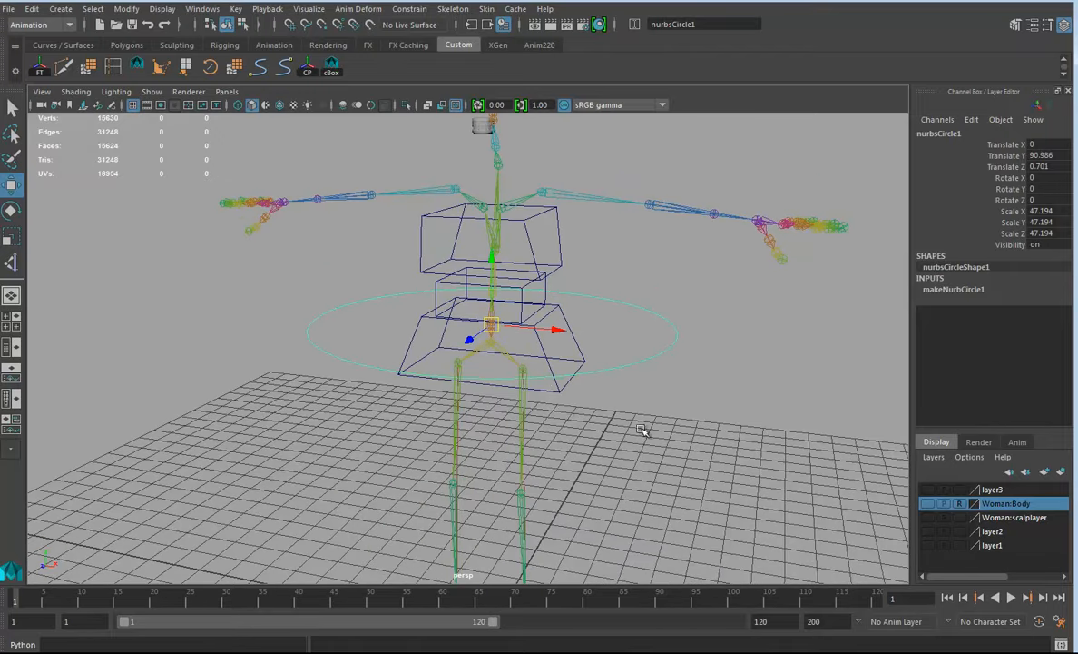
Show the Woman:Body layer and scale the hip circle down to about 31.7 on all axes.
{"action": "key", "text": "r"}
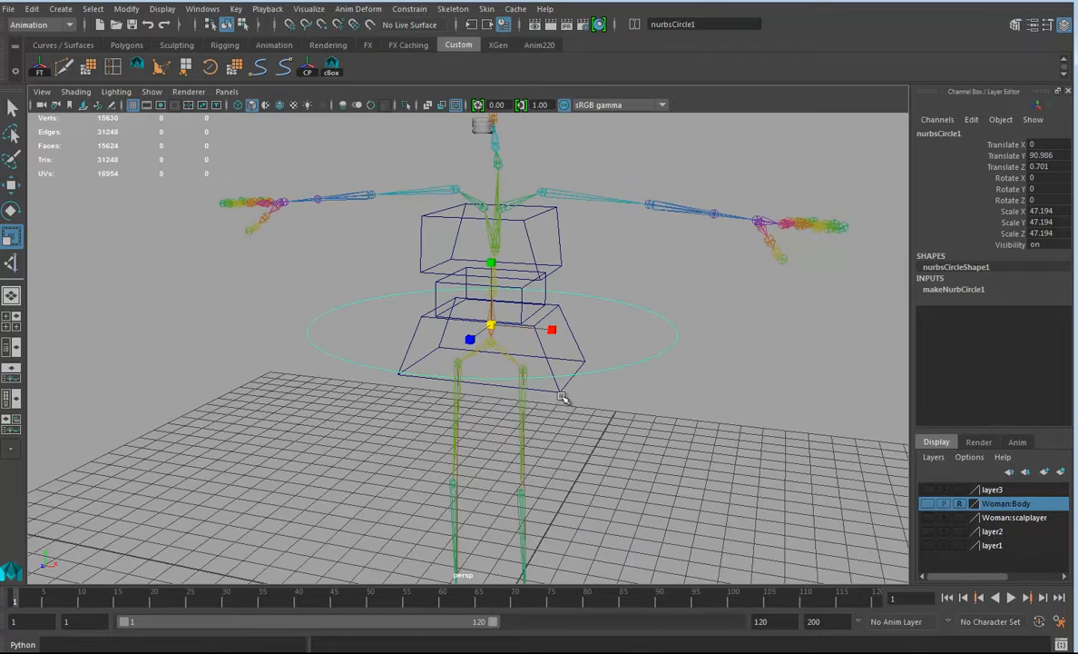
{"action": "left_click", "coordinate": [927, 505]}
{"action": "left_click_drag", "start_coordinate": [491, 332], "coordinate": [334, 581]}
Rename the circle around the hips as UpperBody_Ctrl.
{"action": "double_click", "coordinate": [945, 133]}
{"action": "type", "text": "u"}
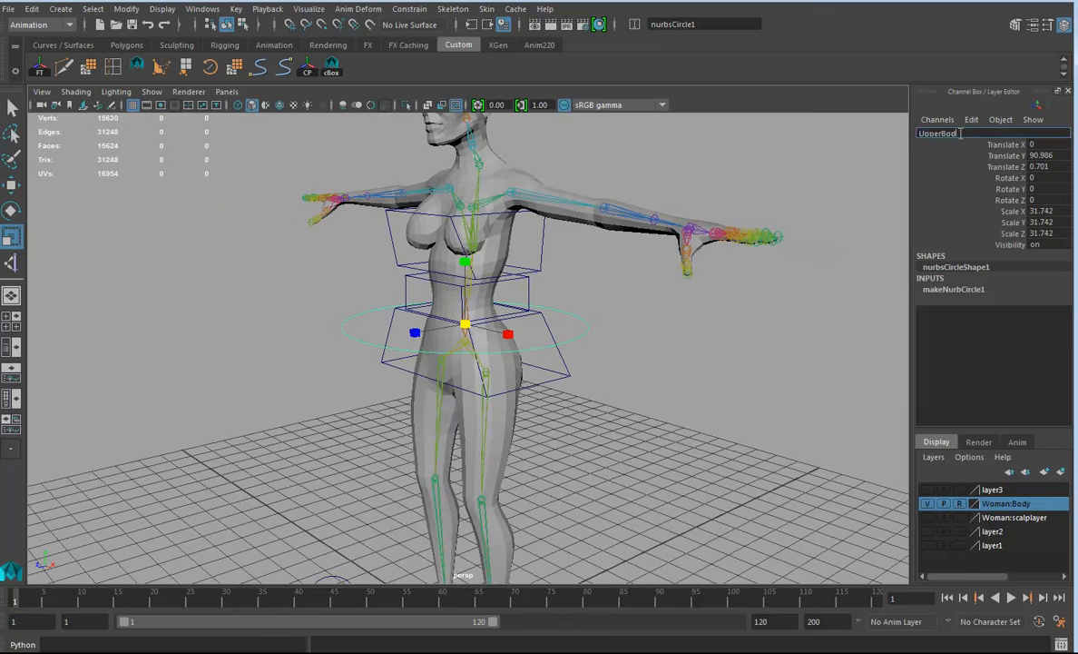
{"action": "type", "text": "pperBody_Ctrl"}
{"action": "key", "text": "Return"}
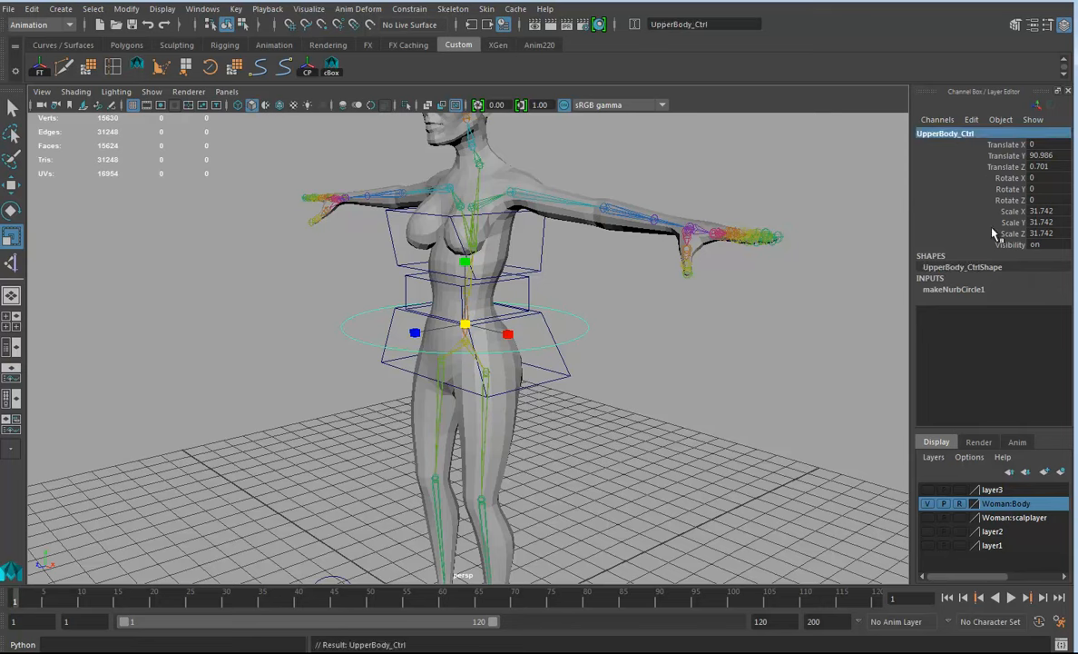
Freeze the transformations of UpperBody_Ctrl and delete its construction history.
{"action": "left_click", "coordinate": [39, 69]}
{"action": "key", "text": "alt+shift+d"}
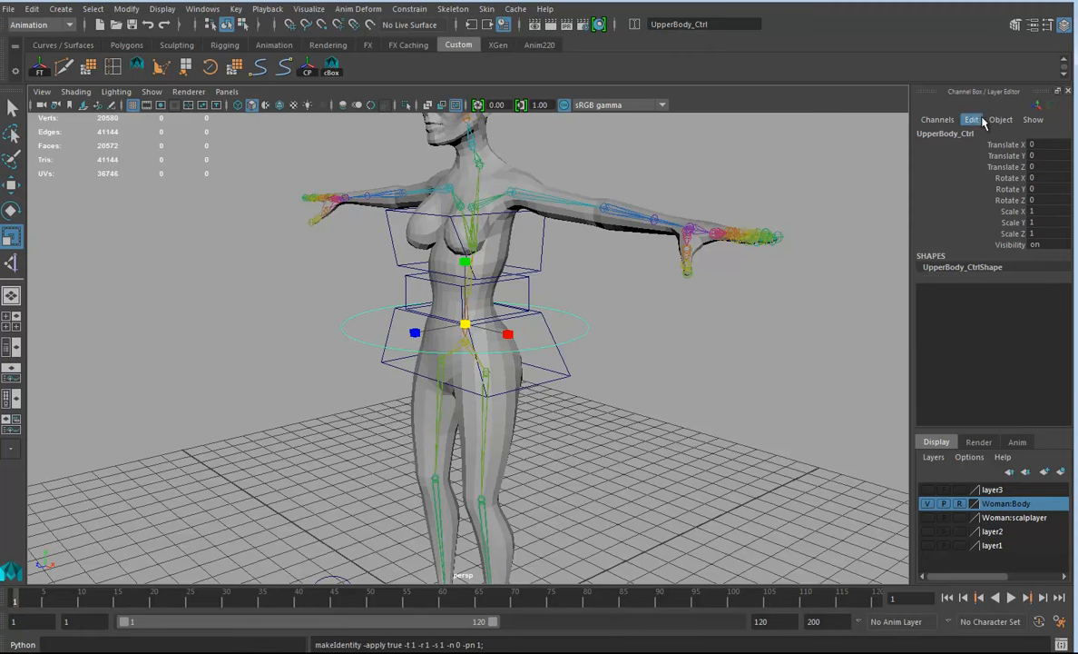
Check the hip, belly, shoulder and upper-body controls around the torso by selecting them one after another.
{"action": "left_click_drag", "start_coordinate": [491, 425], "coordinate": [611, 377], "text": "alt"}
{"action": "left_click", "coordinate": [616, 367]}
{"action": "left_click", "coordinate": [562, 270]}
{"action": "left_click", "coordinate": [579, 228]}
{"action": "left_click_drag", "start_coordinate": [598, 374], "coordinate": [608, 375], "text": "alt"}
{"action": "left_click", "coordinate": [640, 326]}
{"action": "left_click_drag", "start_coordinate": [660, 456], "coordinate": [668, 412], "text": "alt"}
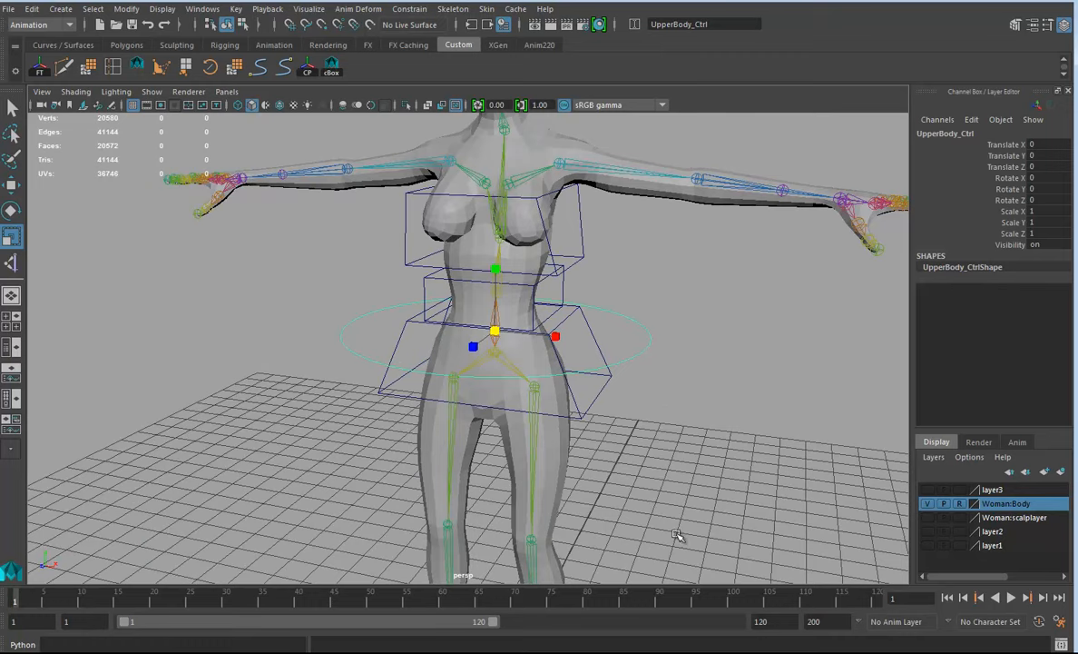
{"action": "left_click_drag", "start_coordinate": [570, 385], "coordinate": [561, 376], "text": "alt"}
{"action": "right_click_drag", "start_coordinate": [561, 376], "coordinate": [665, 457], "text": "alt"}
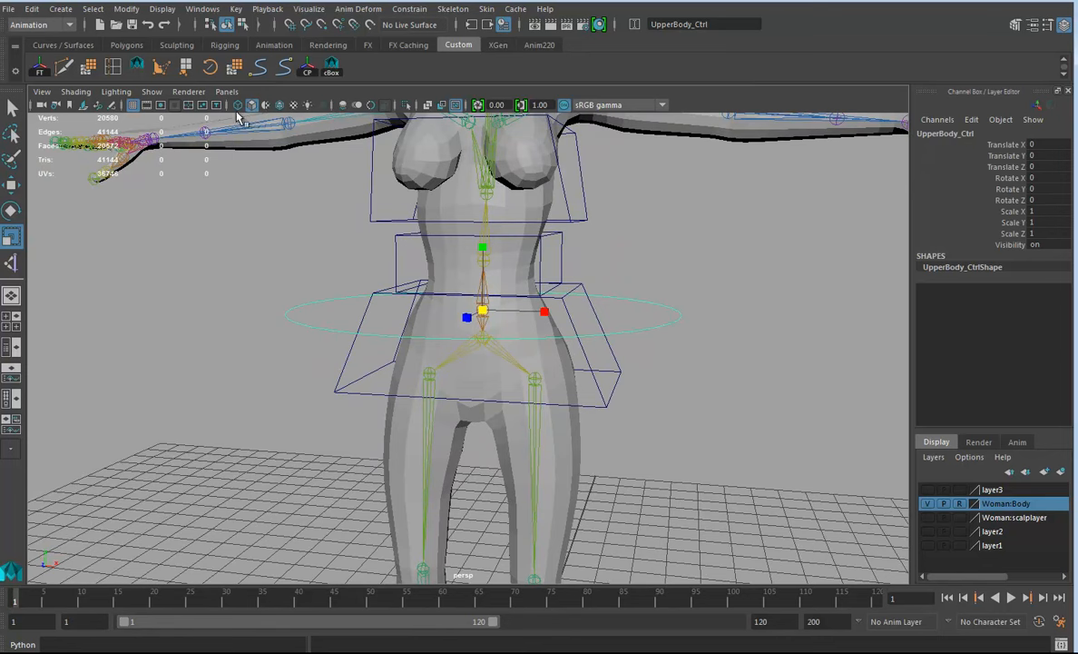
Open the Hypergraph Hierarchy and add a shortcut for it to the Custom shelf, right after FT.
{"action": "left_click", "coordinate": [202, 9]}
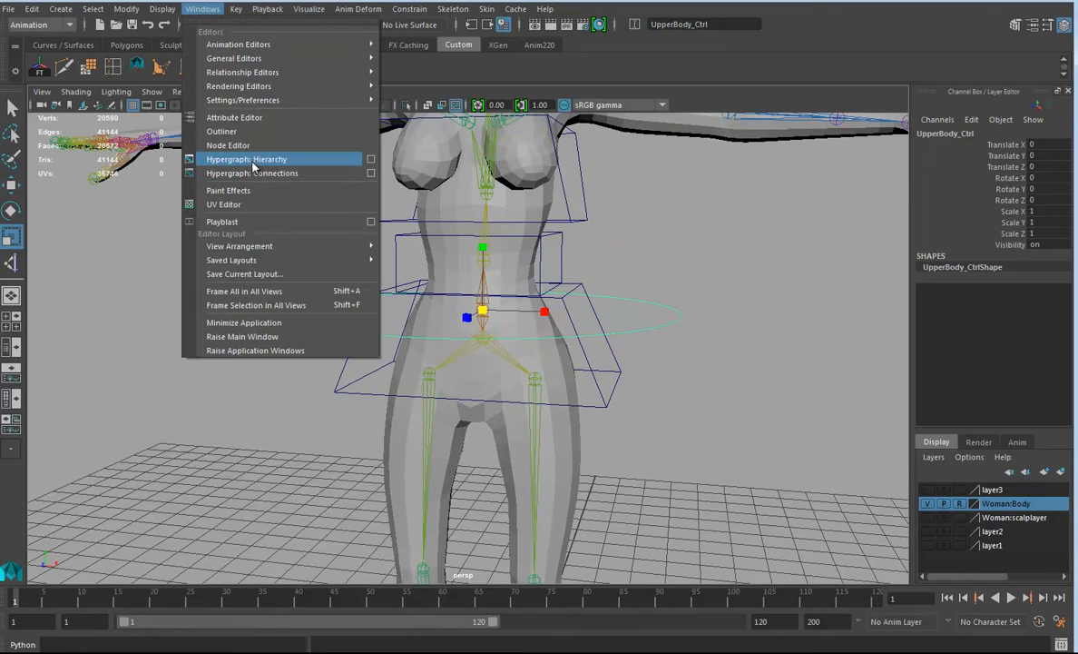
{"action": "left_click", "coordinate": [255, 161]}
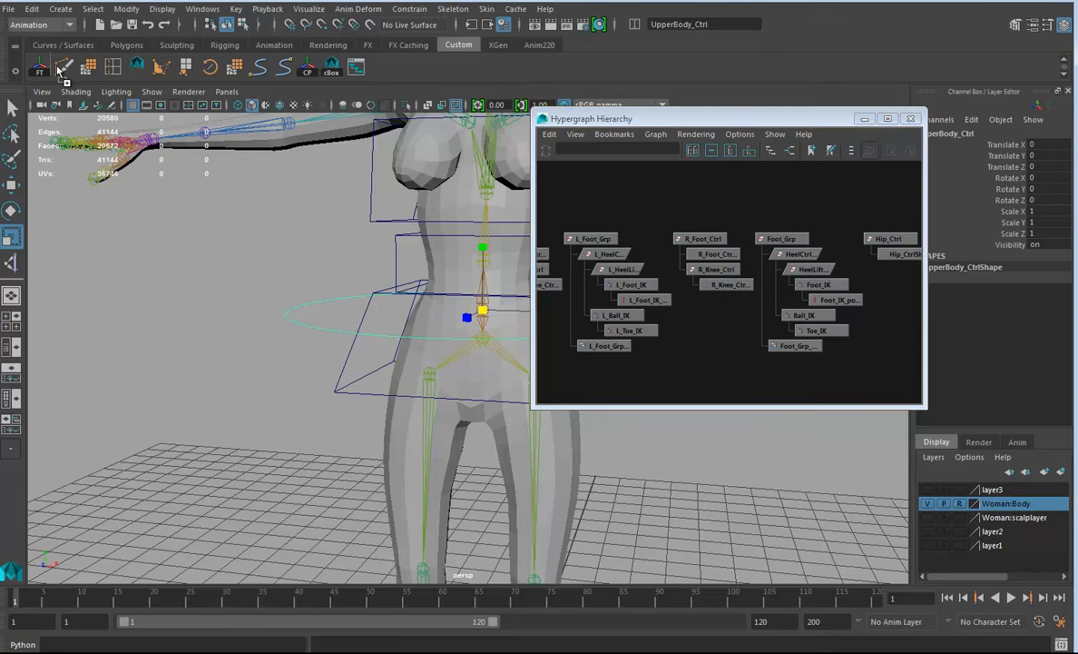
Parent Shoulder_Ctrl under Belly_Ctrl in the Hypergraph Hierarchy.
{"action": "key", "text": "f"}
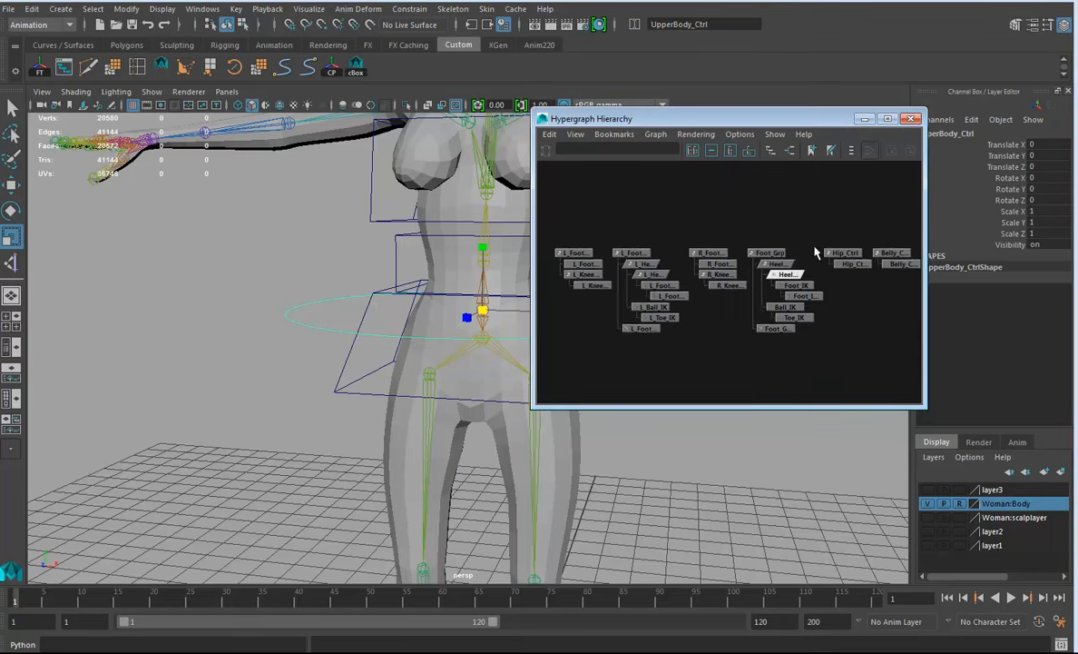
{"action": "right_click_drag", "start_coordinate": [728, 275], "coordinate": [730, 275], "text": "alt"}
{"action": "middle_click_drag", "start_coordinate": [731, 275], "coordinate": [759, 273], "text": "alt"}
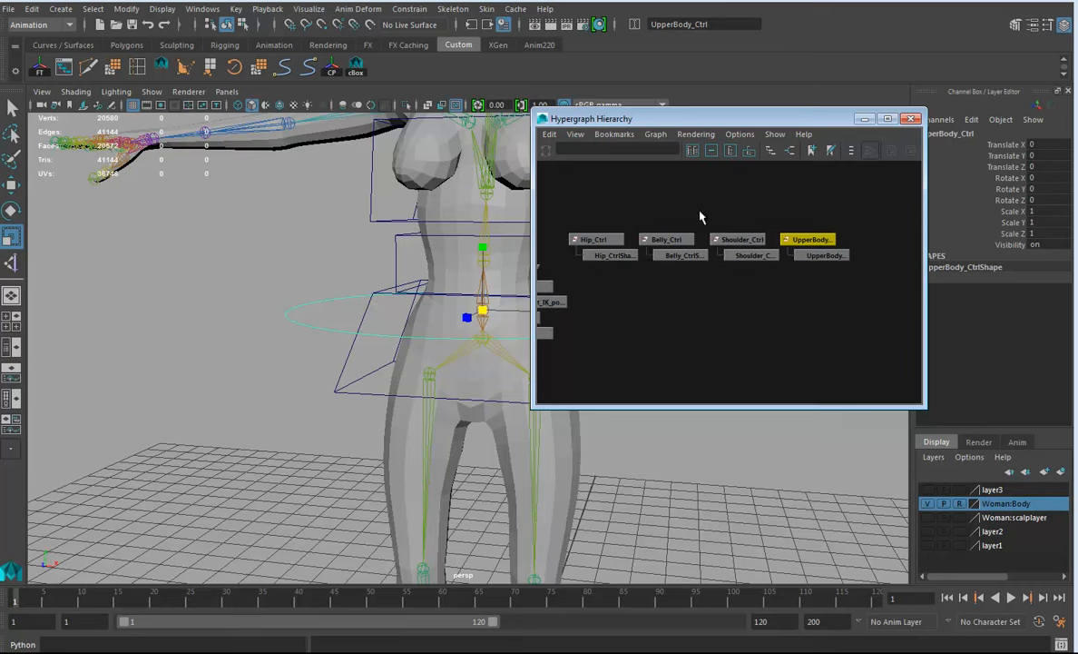
{"action": "right_click_drag", "start_coordinate": [693, 344], "coordinate": [702, 339], "text": "alt"}
{"action": "middle_click_drag", "start_coordinate": [702, 339], "coordinate": [712, 343], "text": "alt"}
{"action": "middle_click_drag", "start_coordinate": [747, 240], "coordinate": [670, 239]}
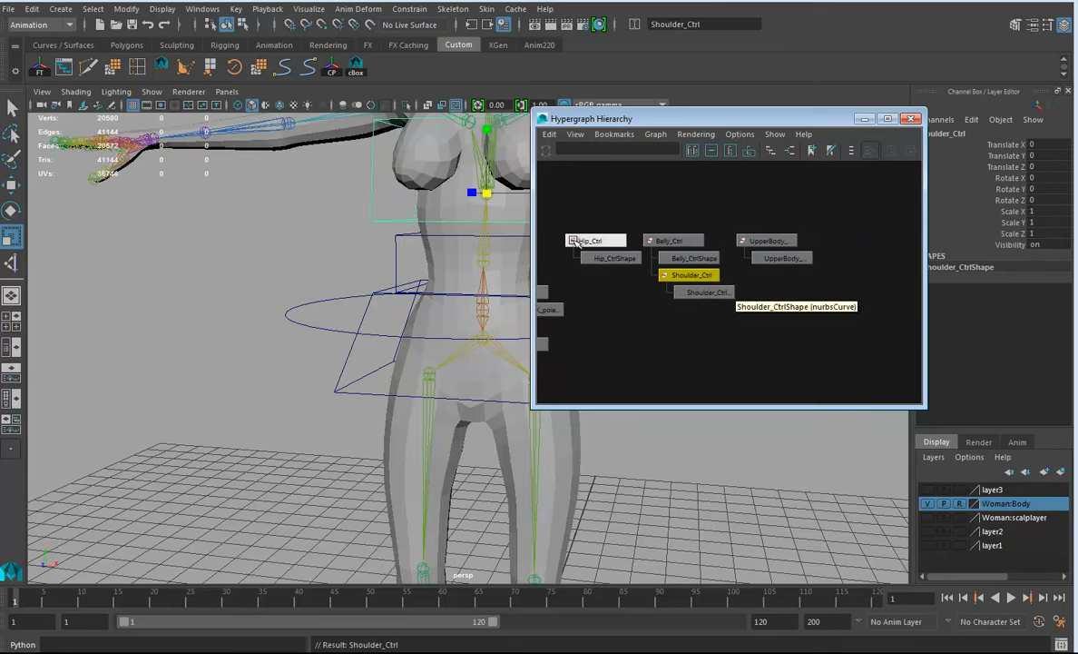
Parent Hip_Ctrl and Belly_Ctrl under UpperBody_Ctrl in the hierarchy and clear the selection.
{"action": "left_click_drag", "start_coordinate": [588, 215], "coordinate": [668, 246]}
{"action": "middle_click_drag", "start_coordinate": [672, 241], "coordinate": [767, 240]}
{"action": "middle_click_drag", "start_coordinate": [764, 356], "coordinate": [618, 344], "text": "alt"}
{"action": "middle_click_drag", "start_coordinate": [399, 414], "coordinate": [293, 460], "text": "alt"}
{"action": "middle_click_drag", "start_coordinate": [420, 301], "coordinate": [451, 296], "text": "alt"}
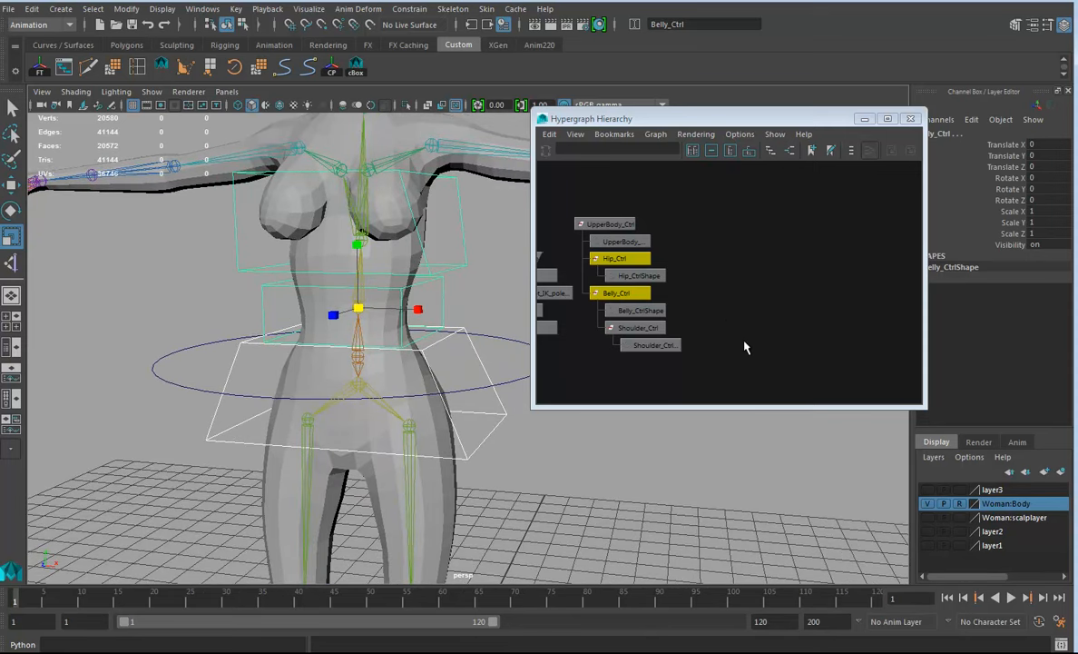
{"action": "left_click", "coordinate": [780, 340]}
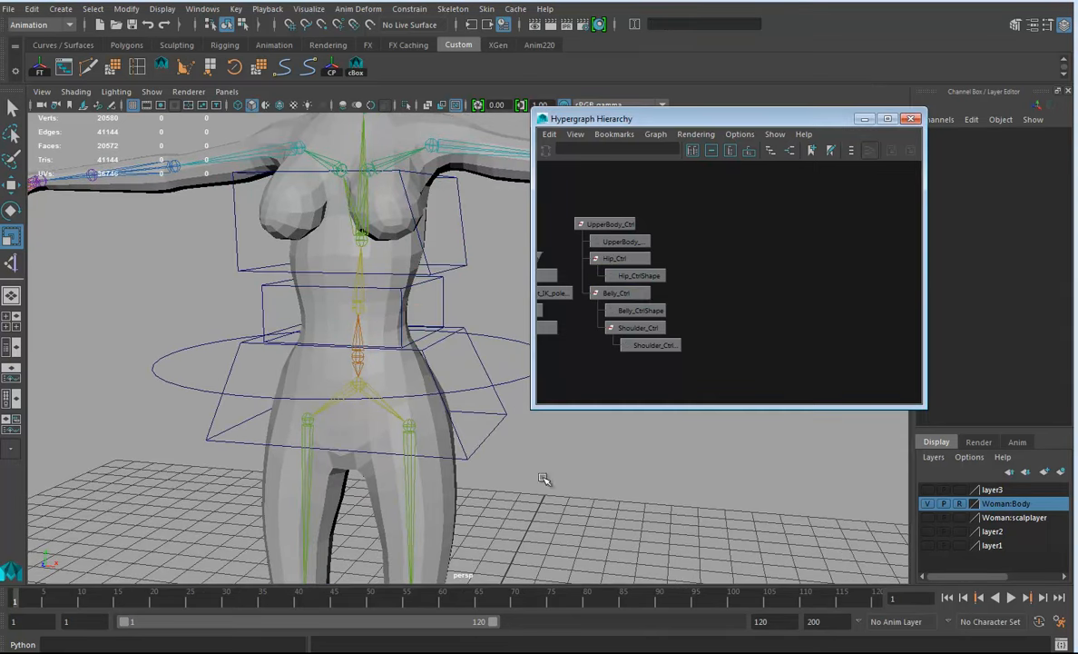
Constrain the Pelvis joint to Hip_Ctrl with a Parent constraint.
{"action": "left_click", "coordinate": [460, 408]}
{"action": "left_click", "coordinate": [383, 399], "text": "shift"}
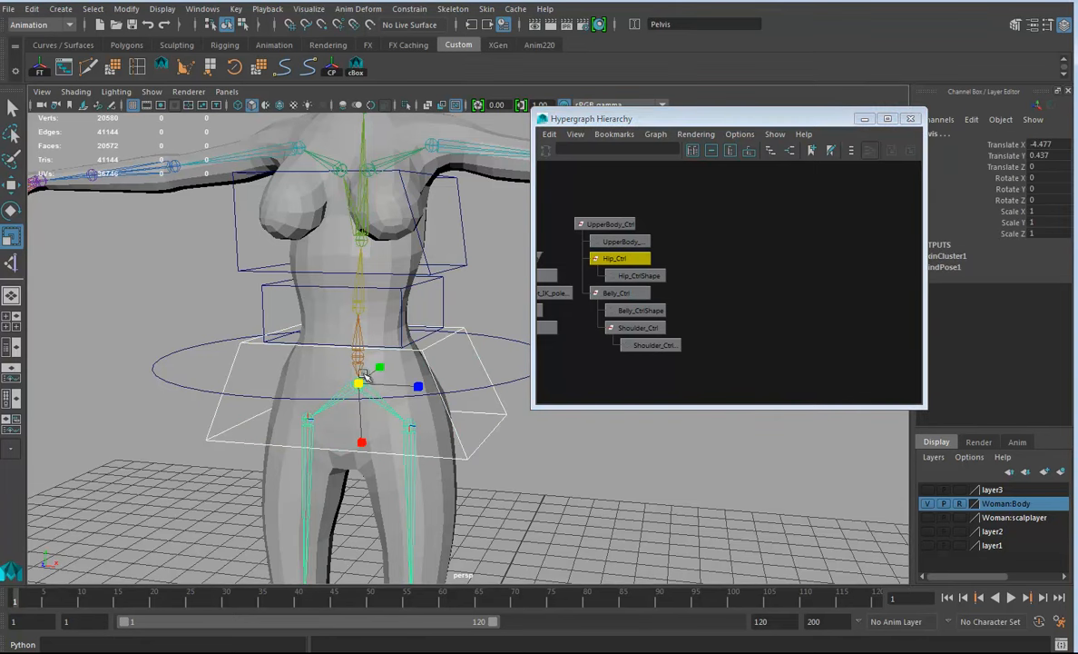
{"action": "left_click", "coordinate": [416, 9]}
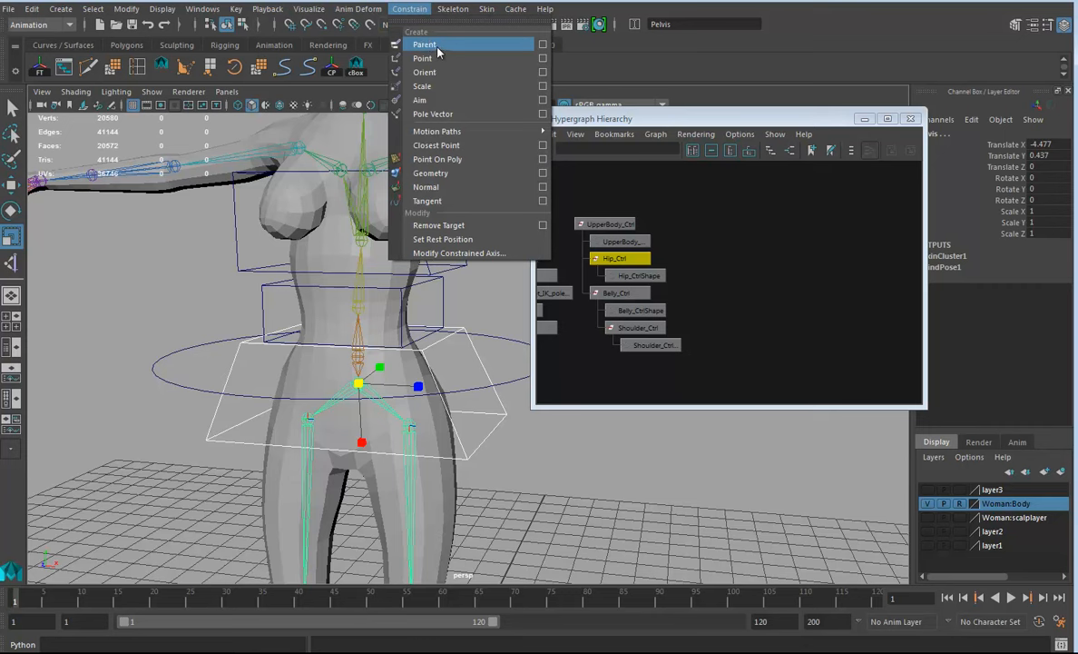
{"action": "left_click", "coordinate": [438, 46]}
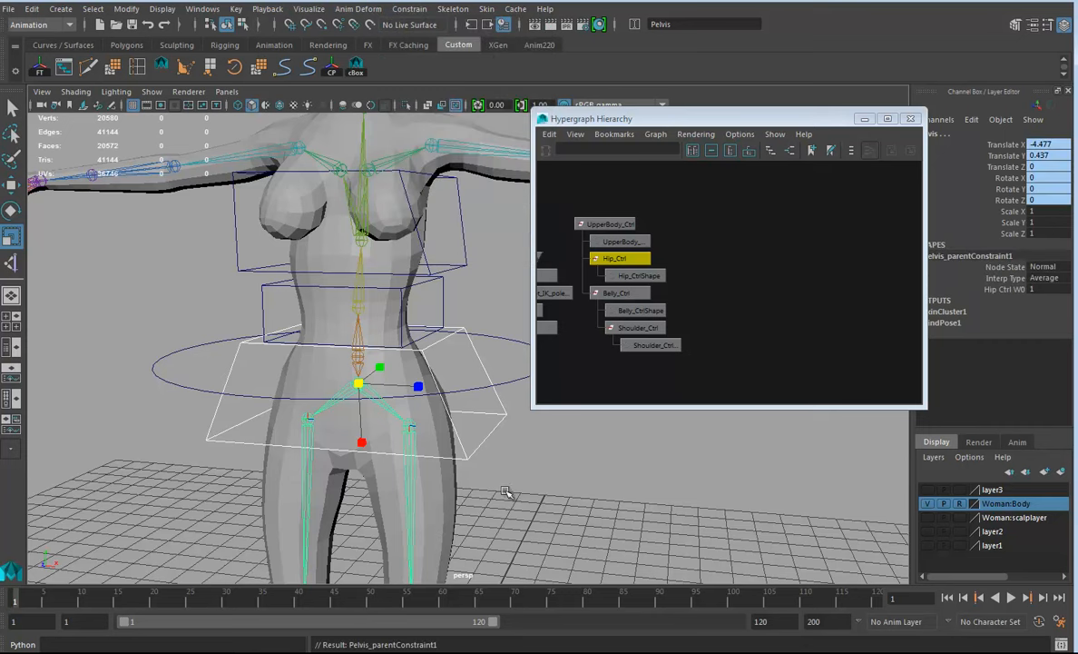
Test-rotate Hip_Ctrl to check that it drives the pelvis, and undo the rotation.
{"action": "left_click", "coordinate": [490, 433]}
{"action": "key", "text": "e"}
{"action": "left_click_drag", "start_coordinate": [405, 354], "coordinate": [421, 370]}
{"action": "key", "text": "ctrl+z"}
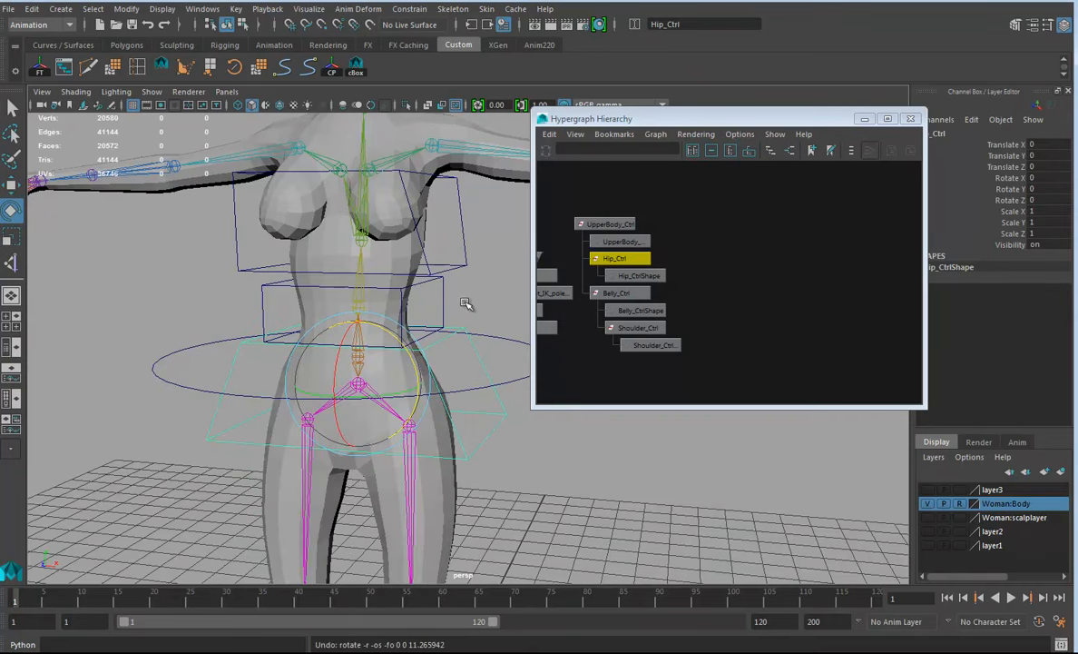
Constrain the Back1 joint to Belly_Ctrl with a Parent constraint.
{"action": "left_click", "coordinate": [424, 290]}
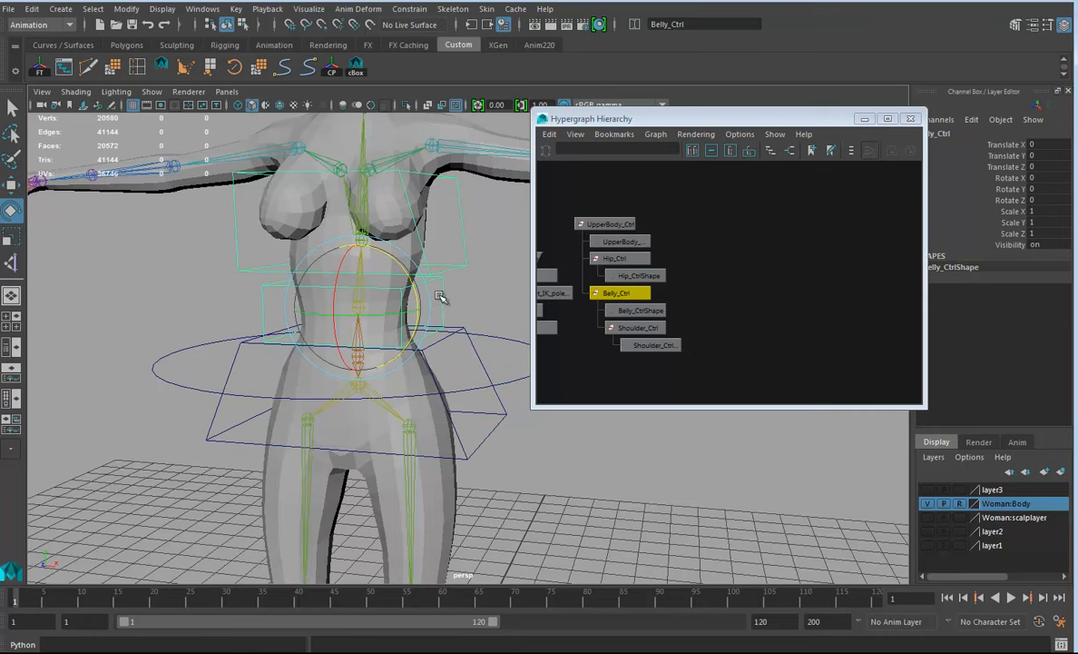
{"action": "left_click", "coordinate": [351, 292]}
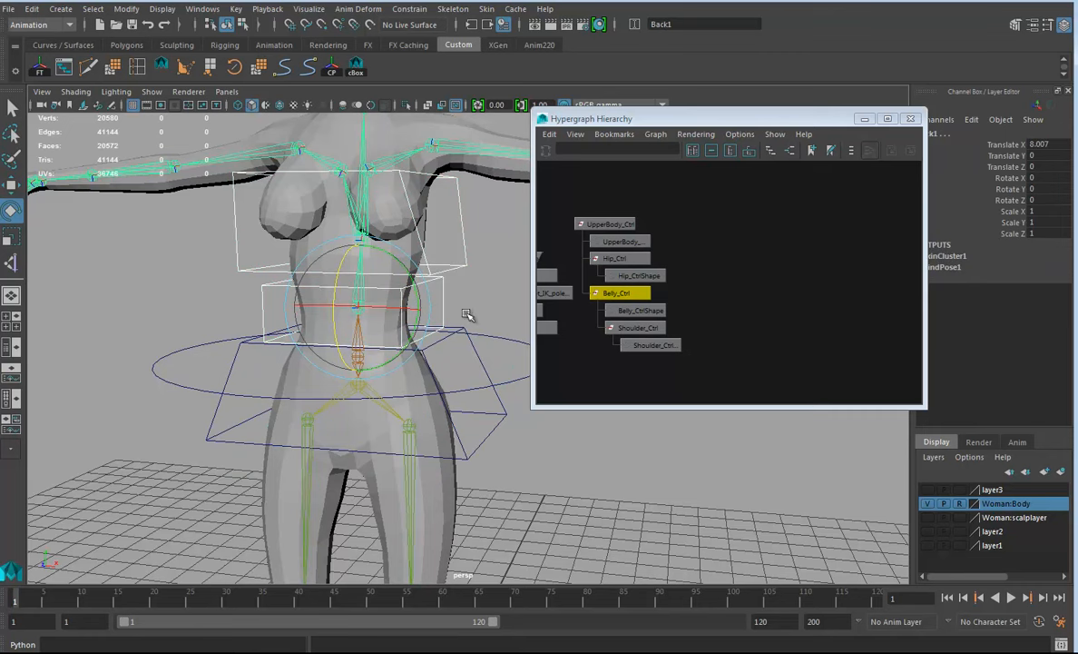
{"action": "left_click", "coordinate": [401, 9]}
{"action": "left_click", "coordinate": [408, 41]}
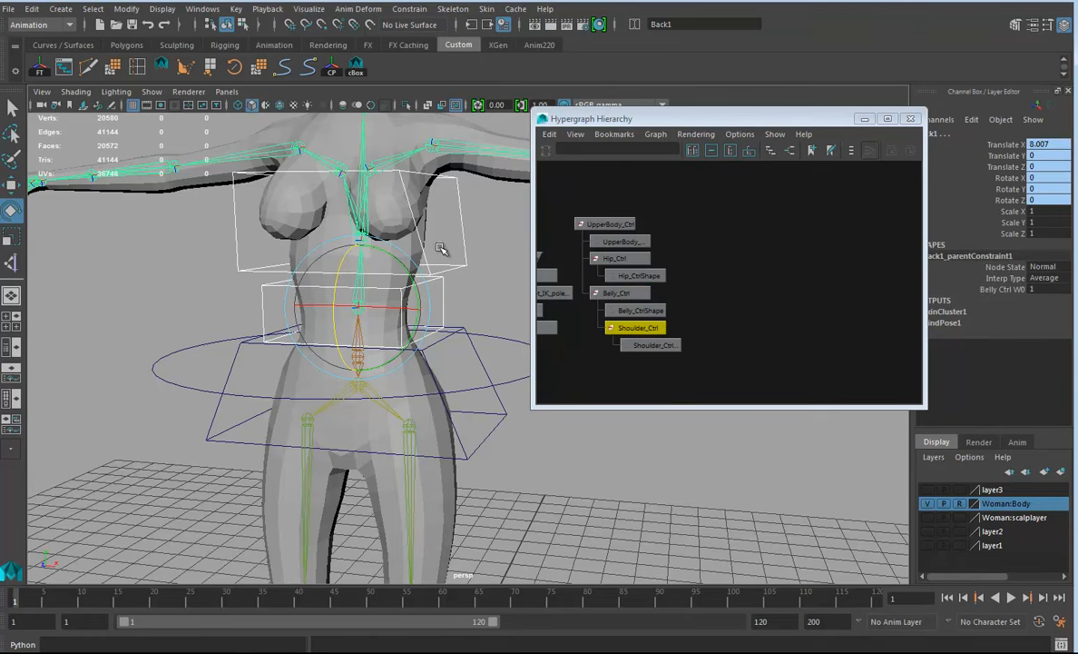
Constrain the Back2 joint to Shoulder_Ctrl with a Parent constraint.
{"action": "left_click", "coordinate": [427, 217]}
{"action": "left_click", "coordinate": [342, 227], "text": "shift"}
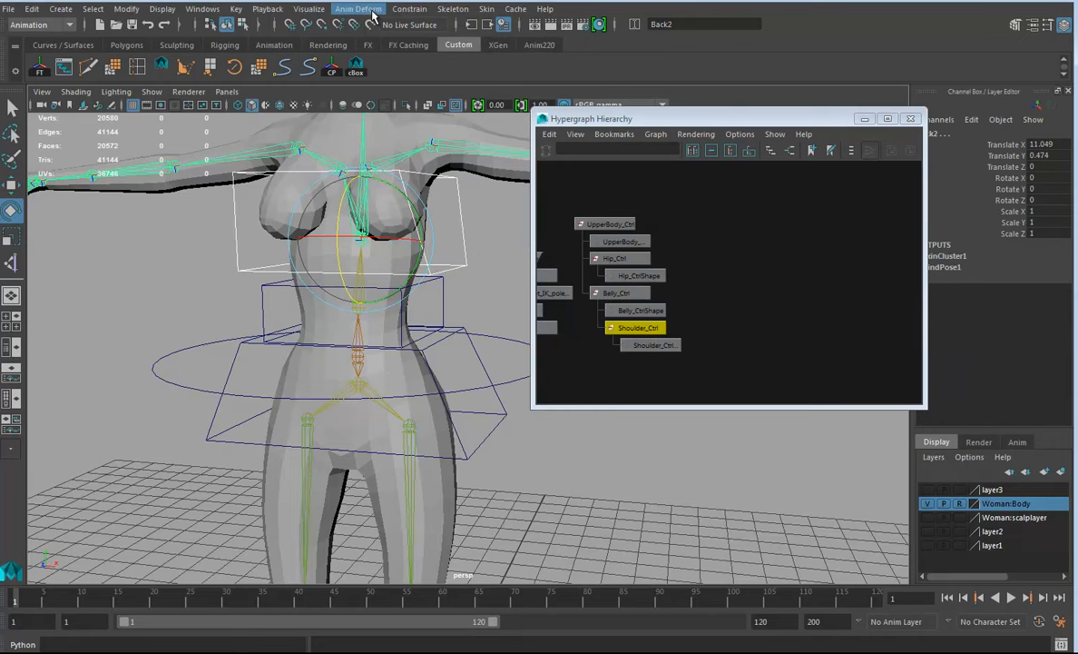
{"action": "left_click", "coordinate": [409, 9]}
{"action": "left_click", "coordinate": [424, 45]}
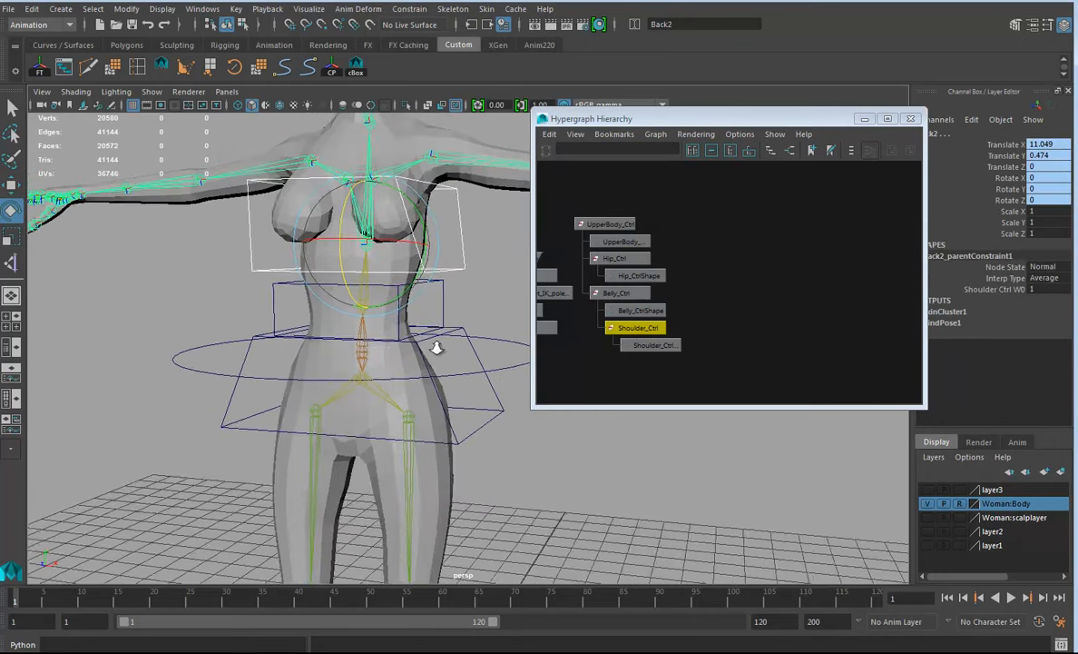
Constrain the Root joint to UpperBody_Ctrl with a Parent constraint.
{"action": "left_click_drag", "start_coordinate": [461, 403], "coordinate": [454, 439], "text": "alt"}
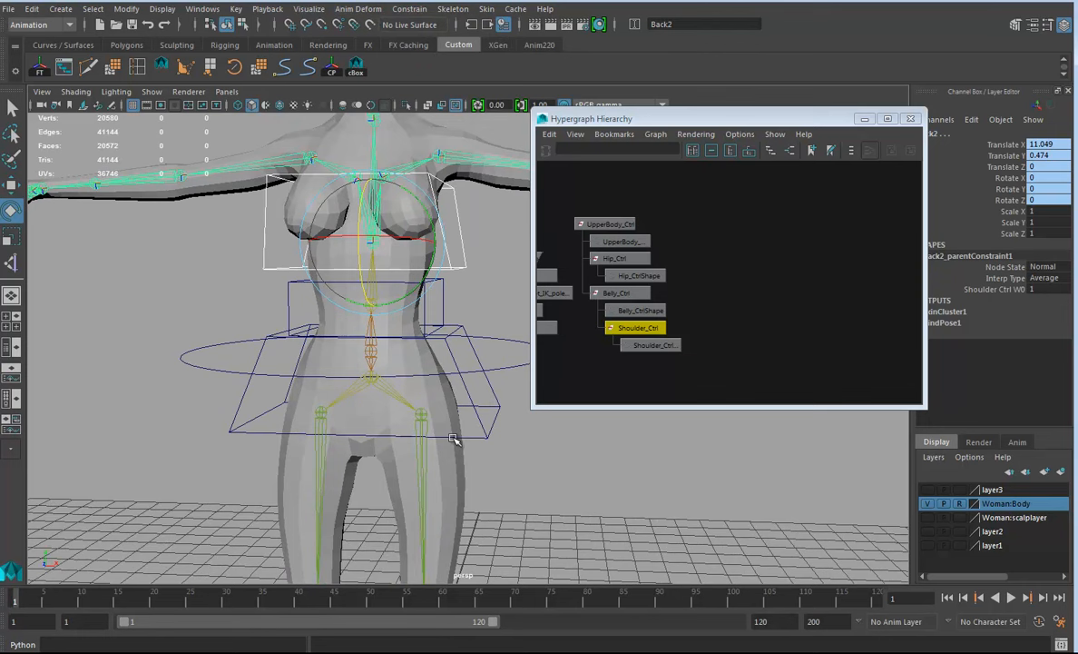
{"action": "left_click", "coordinate": [502, 360]}
{"action": "left_click_drag", "start_coordinate": [498, 314], "coordinate": [362, 414]}
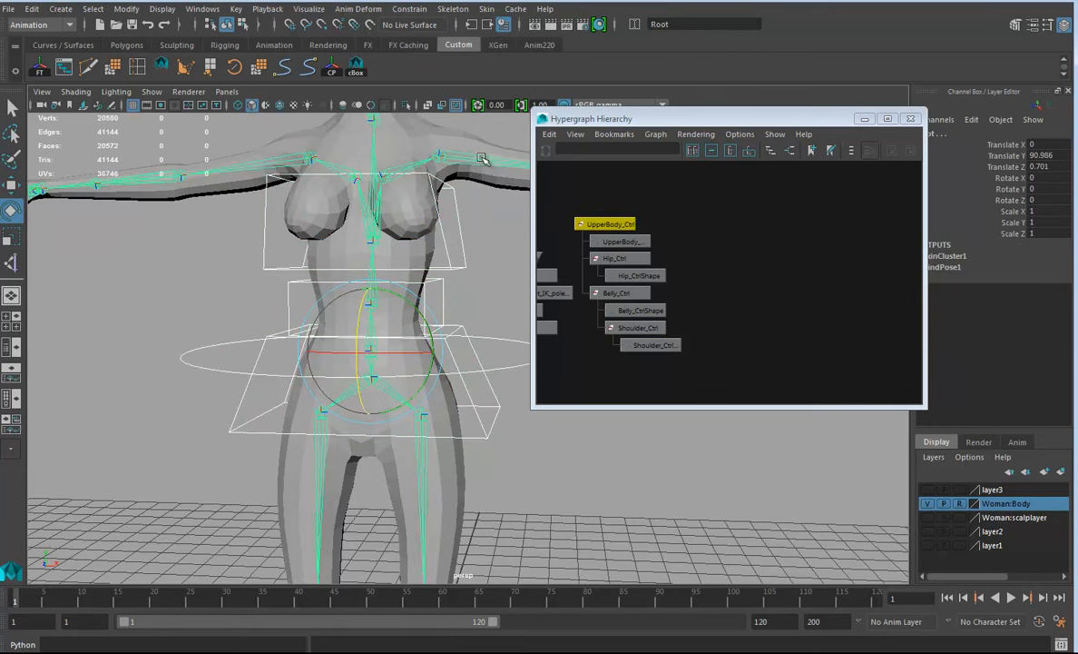
{"action": "left_click", "coordinate": [409, 8]}
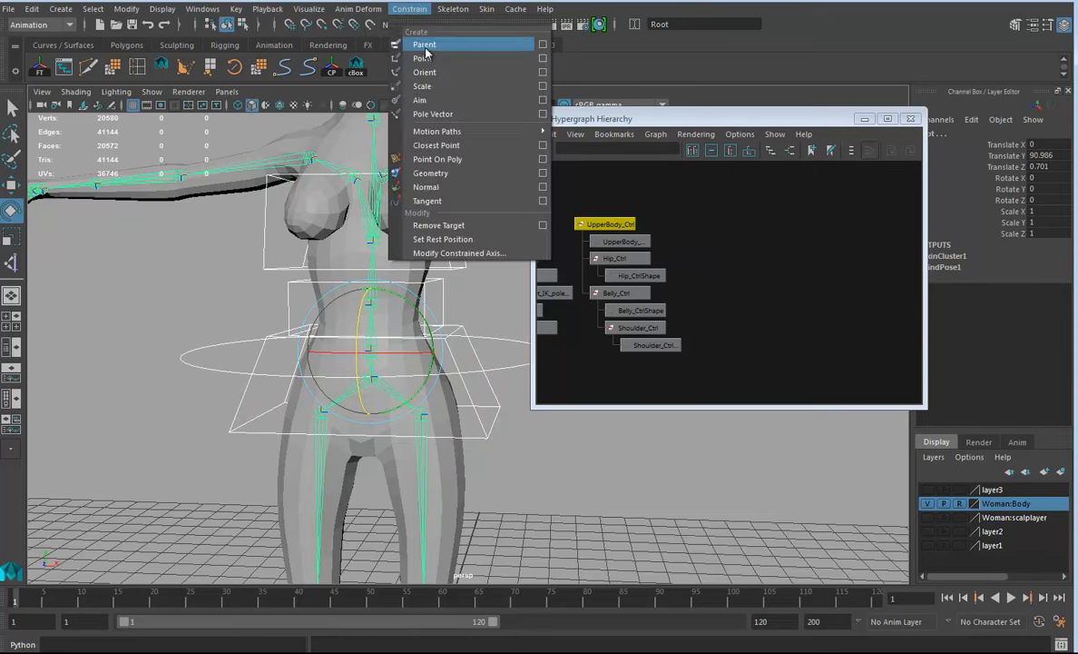
{"action": "left_click", "coordinate": [427, 41]}
Test-rotate Shoulder_Ctrl and Belly_Ctrl together to check how they bend the torso, and undo the rotation.
{"action": "left_click_drag", "start_coordinate": [446, 361], "coordinate": [385, 359], "text": "alt"}
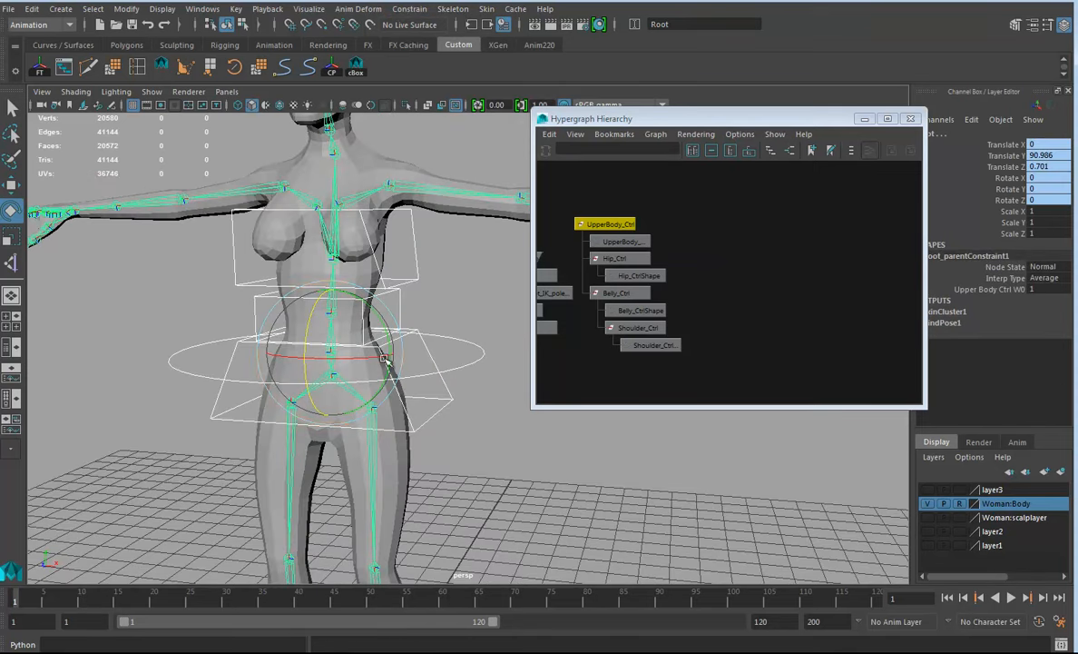
{"action": "left_click", "coordinate": [423, 265]}
{"action": "left_click", "coordinate": [397, 298], "text": "shift"}
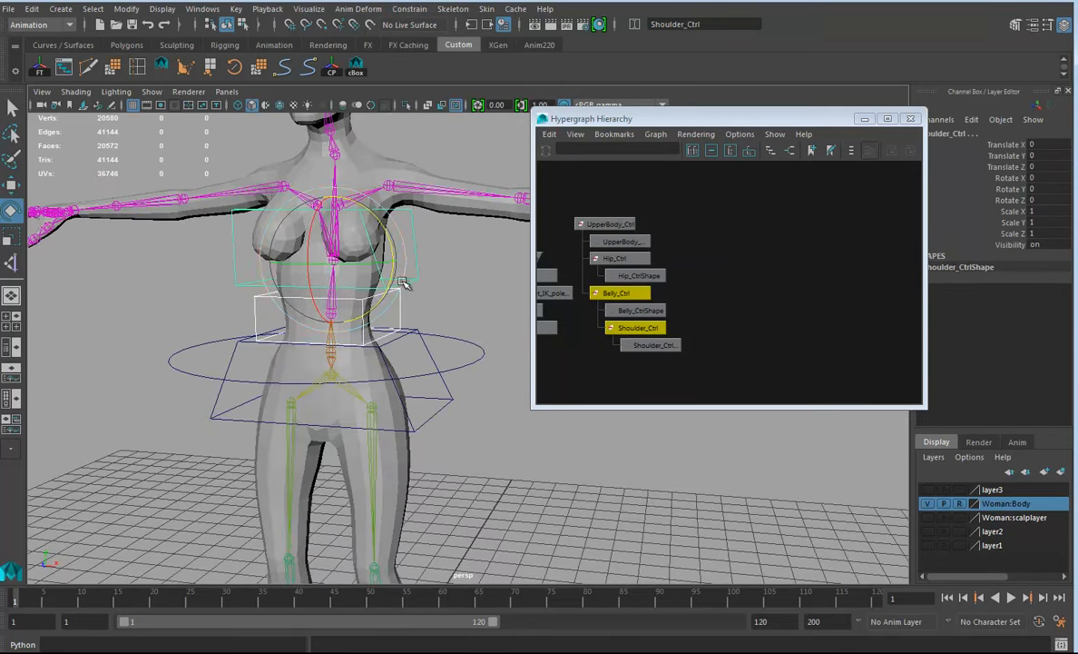
{"action": "left_click_drag", "start_coordinate": [343, 304], "coordinate": [329, 281]}
{"action": "key", "text": "ctrl+z"}
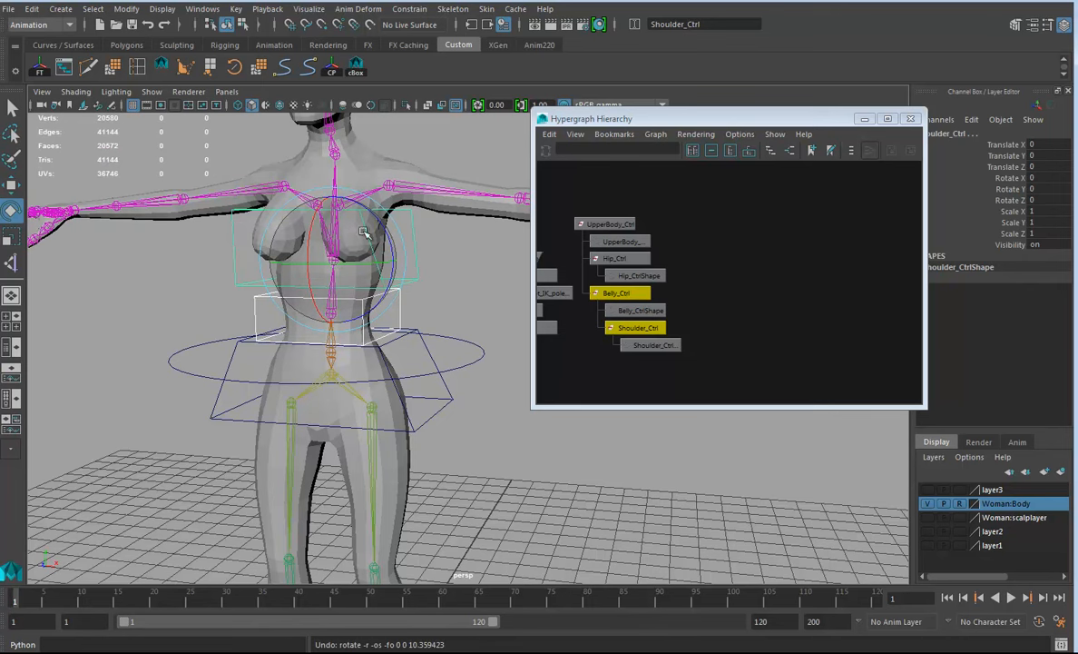
{"action": "left_click_drag", "start_coordinate": [405, 289], "coordinate": [416, 272], "text": "alt"}
{"action": "left_click_drag", "start_coordinate": [419, 378], "coordinate": [408, 369], "text": "alt"}
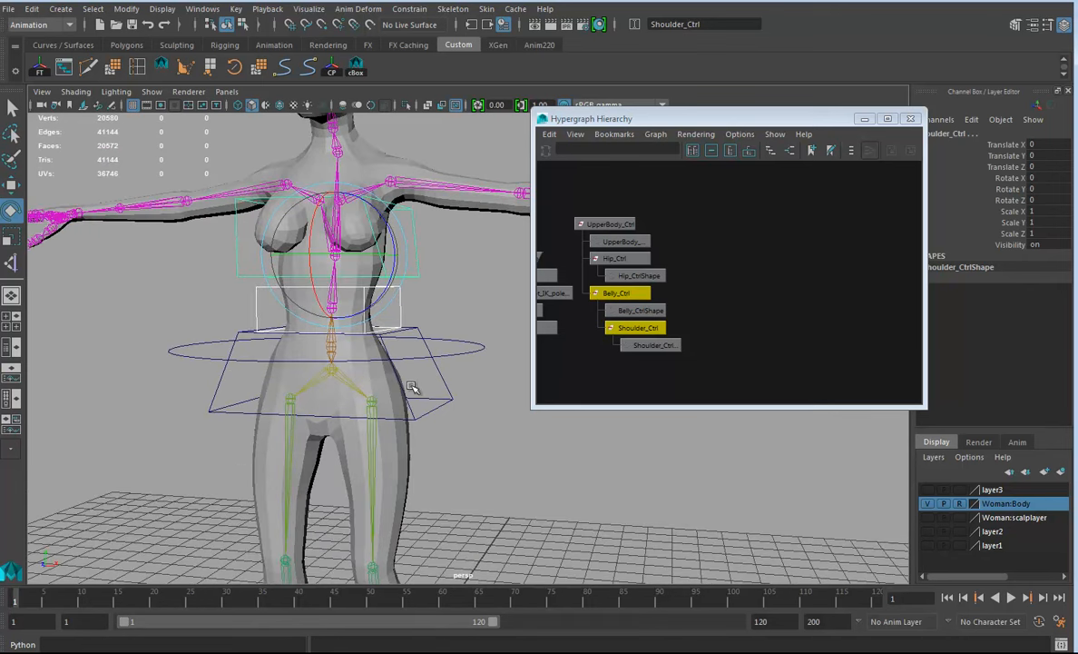
Test-rotate UpperBody_Ctrl forward about X to check how it bends the whole body, and undo the rotation.
{"action": "mouse_move", "coordinate": [481, 380]}
{"action": "left_mouse_down", "text": "alt"}
{"action": "mouse_move", "coordinate": [359, 409]}
{"action": "mouse_move", "coordinate": [332, 356]}
{"action": "mouse_move", "coordinate": [414, 344]}
{"action": "mouse_move", "coordinate": [399, 342]}
{"action": "mouse_move", "coordinate": [348, 357]}
{"action": "mouse_move", "coordinate": [488, 367]}
{"action": "left_mouse_up", "text": "alt"}
{"action": "left_click", "coordinate": [424, 302]}
{"action": "right_click_drag", "start_coordinate": [487, 368], "coordinate": [438, 422], "text": "alt"}
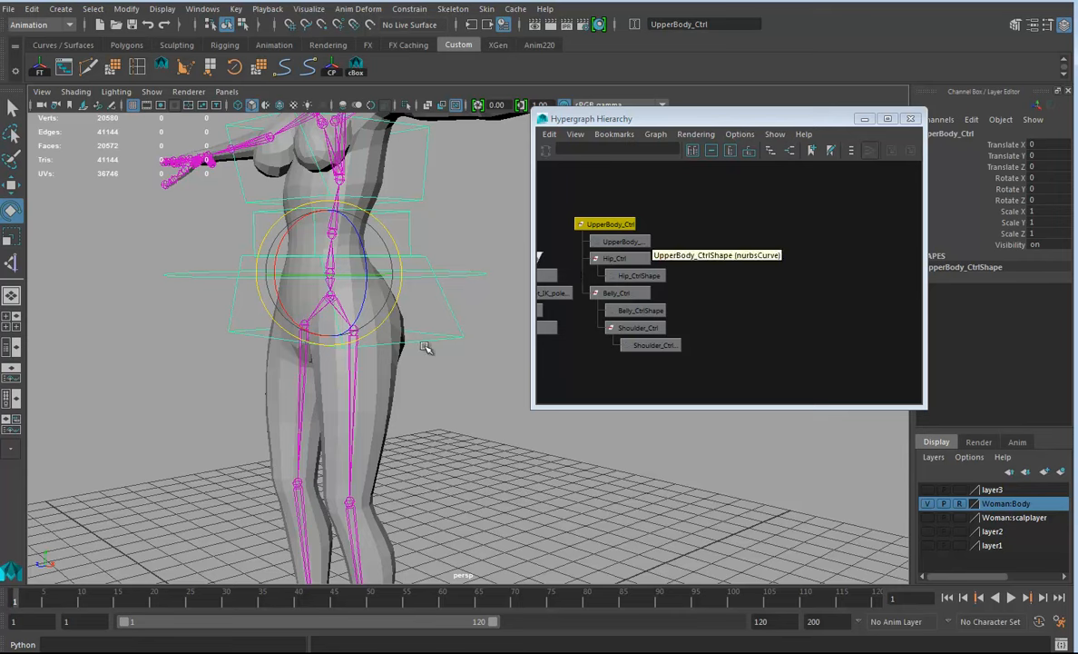
{"action": "left_click_drag", "start_coordinate": [373, 368], "coordinate": [397, 331], "text": "alt"}
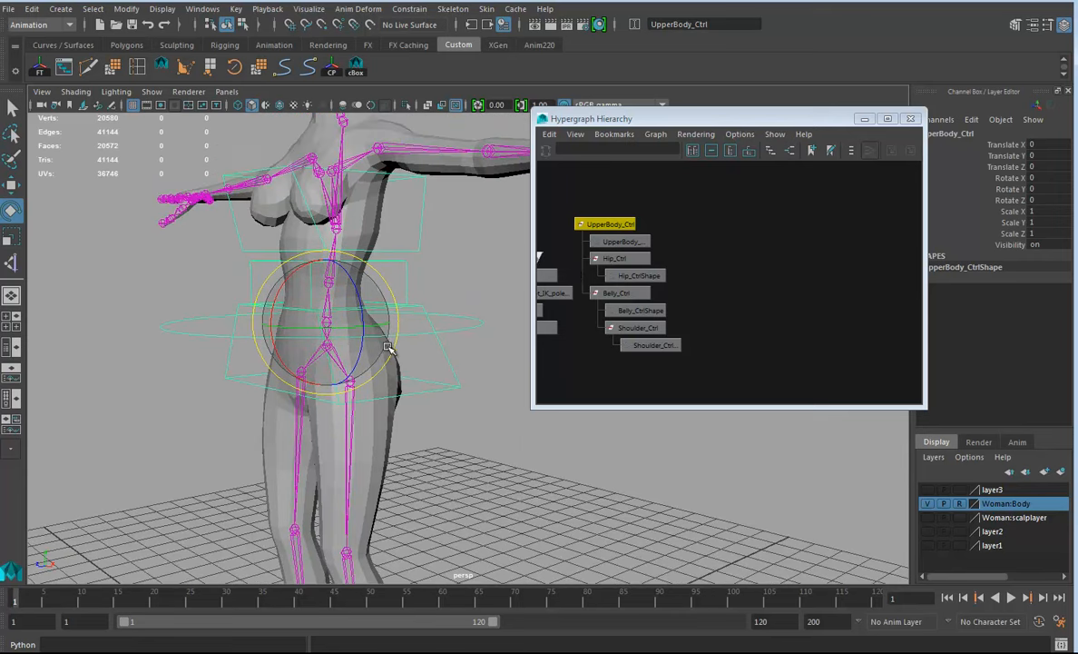
{"action": "left_click_drag", "start_coordinate": [330, 282], "coordinate": [414, 308], "text": "alt"}
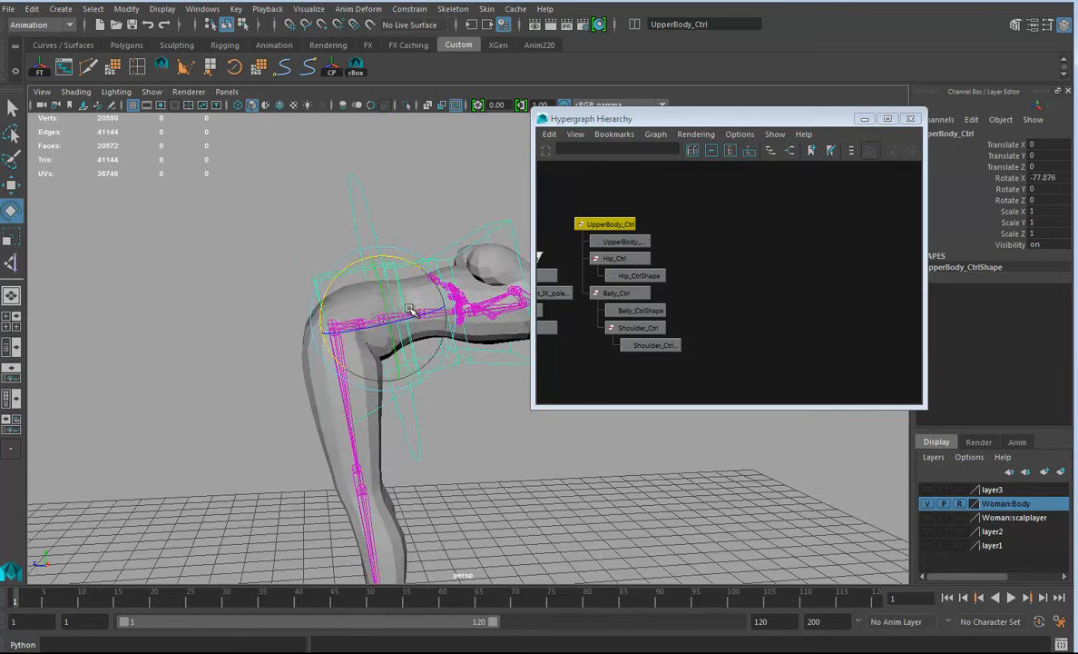
{"action": "key", "text": "ctrl+z"}
Delete the Root joint's parent constraint node from the joint hierarchy in the Hypergraph.
{"action": "left_click_drag", "start_coordinate": [469, 365], "coordinate": [414, 377], "text": "alt"}
{"action": "middle_click_drag", "start_coordinate": [640, 327], "coordinate": [897, 310], "text": "alt"}
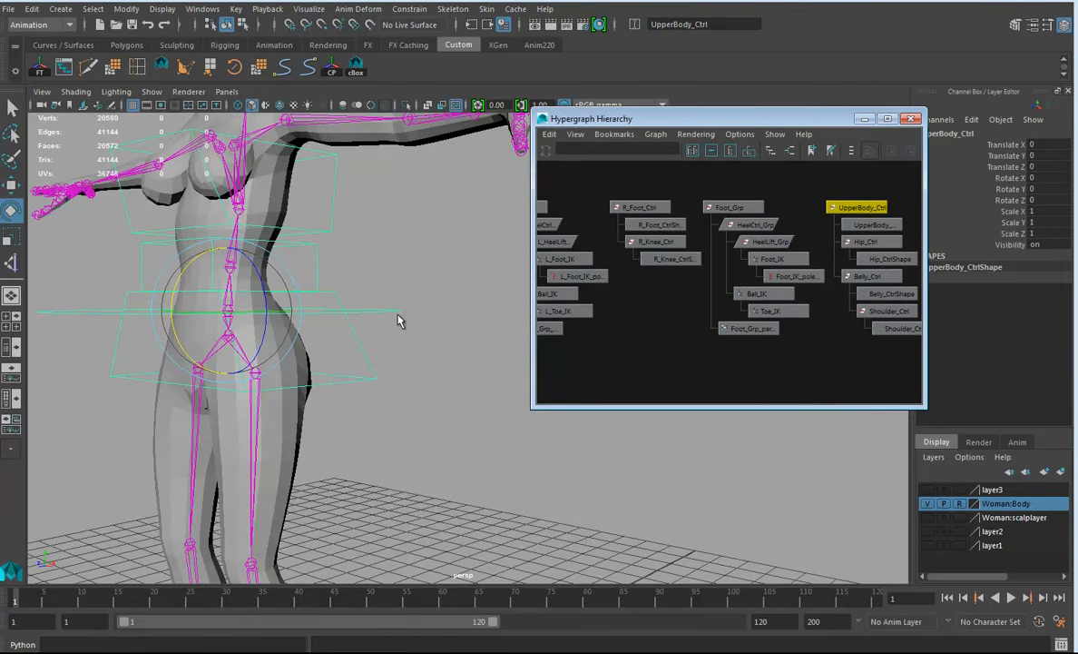
{"action": "left_click", "coordinate": [230, 279]}
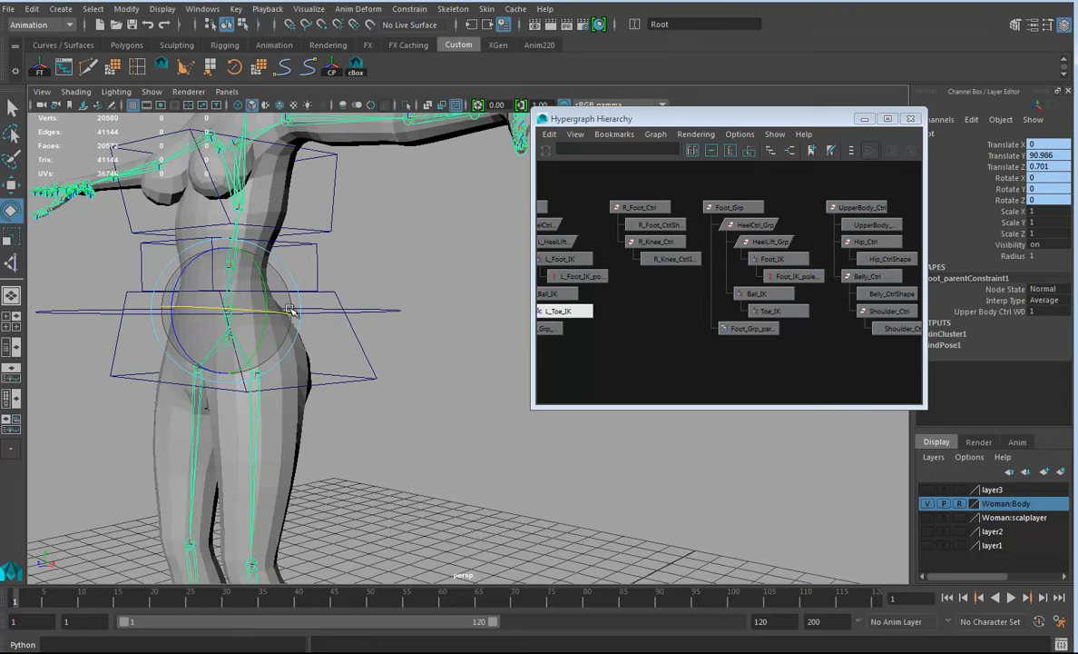
{"action": "key", "text": "f"}
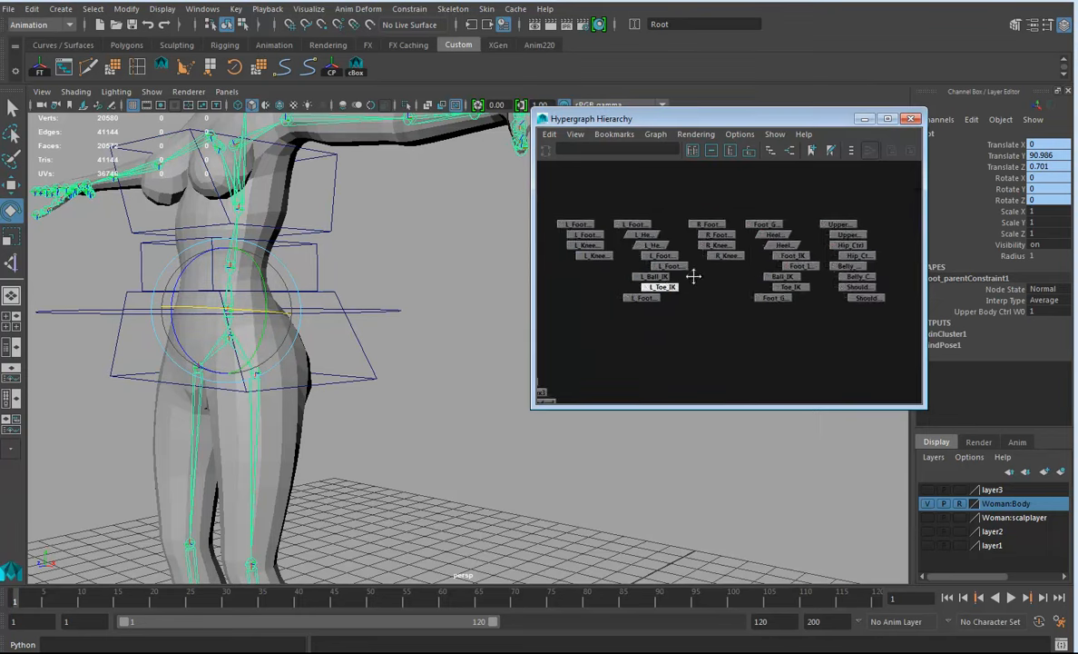
{"action": "middle_click_drag", "start_coordinate": [650, 326], "coordinate": [671, 198], "text": "alt"}
{"action": "mouse_move", "coordinate": [671, 270]}
{"action": "middle_mouse_down", "text": "alt"}
{"action": "mouse_move", "coordinate": [681, 313]}
{"action": "mouse_move", "coordinate": [698, 250]}
{"action": "mouse_move", "coordinate": [692, 283]}
{"action": "mouse_move", "coordinate": [679, 257]}
{"action": "middle_mouse_up", "text": "alt"}
{"action": "left_click", "coordinate": [665, 361]}
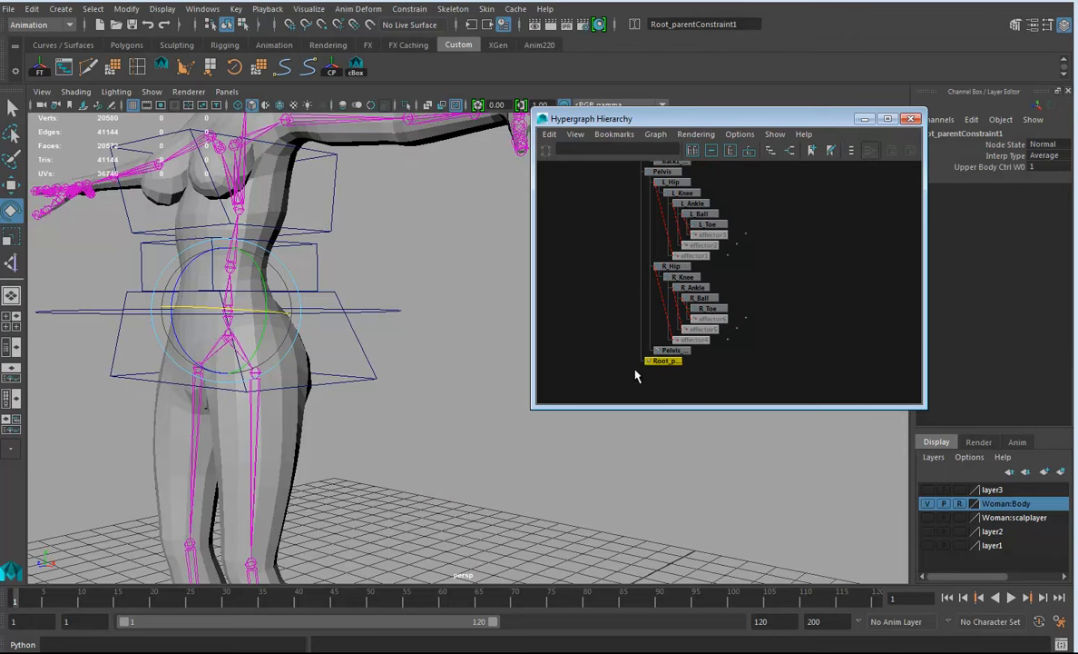
{"action": "key", "text": "Delete"}
Hide the Woman:Body layer and lower the pivot of UpperBody_Ctrl to the height of the hip joints.
{"action": "left_click_drag", "start_coordinate": [393, 399], "coordinate": [454, 377], "text": "alt"}
{"action": "left_click", "coordinate": [452, 374]}
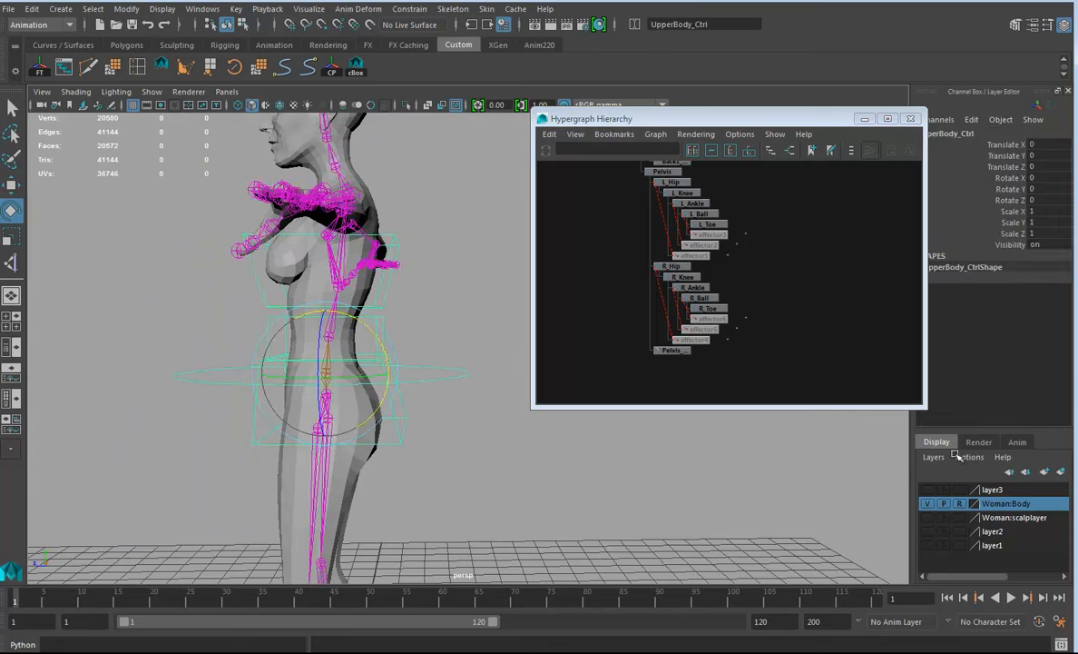
{"action": "left_click", "coordinate": [927, 503]}
{"action": "left_click_drag", "start_coordinate": [493, 413], "coordinate": [429, 390], "text": "alt"}
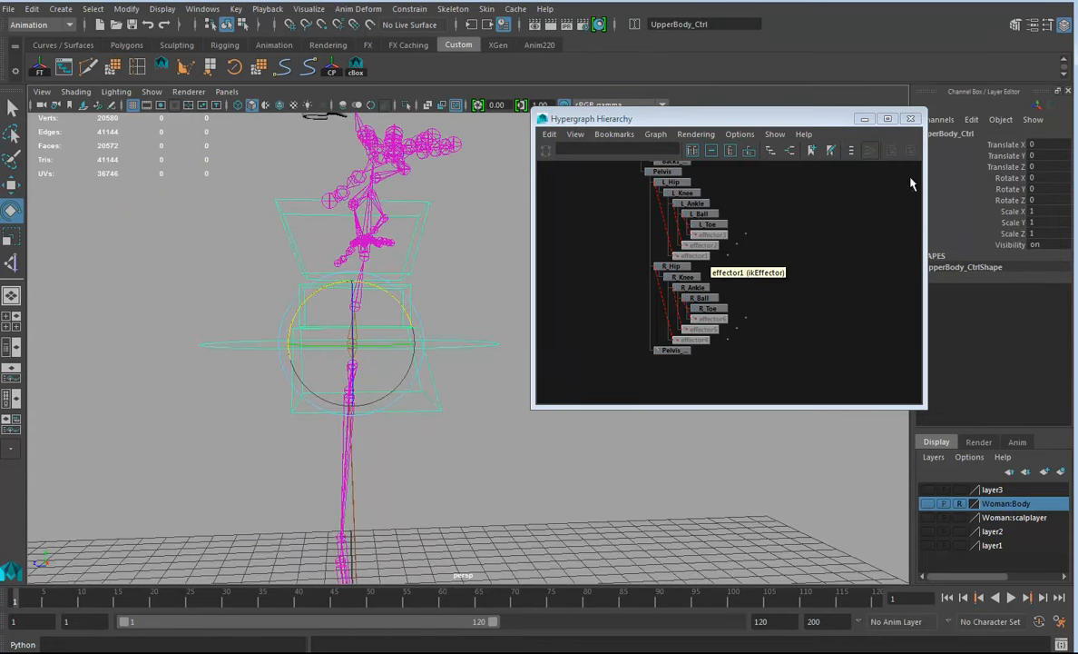
{"action": "left_click_drag", "start_coordinate": [786, 118], "coordinate": [722, 103]}
{"action": "key", "text": "w"}
{"action": "key", "text": "v"}
{"action": "left_click_drag", "start_coordinate": [357, 295], "coordinate": [362, 389]}
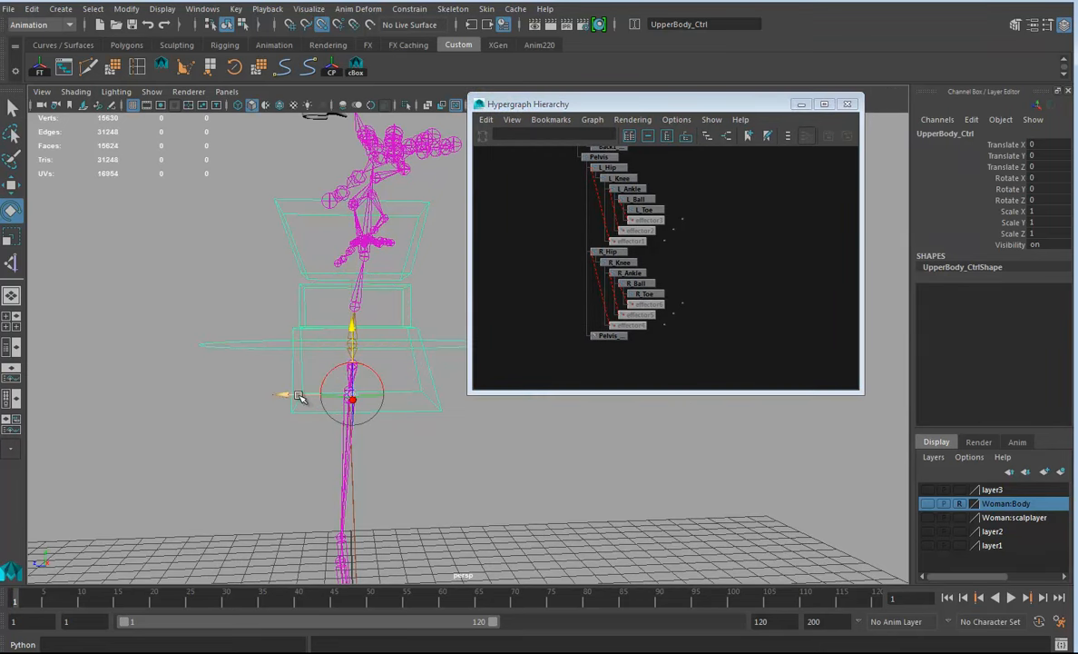
{"action": "key", "text": "e"}
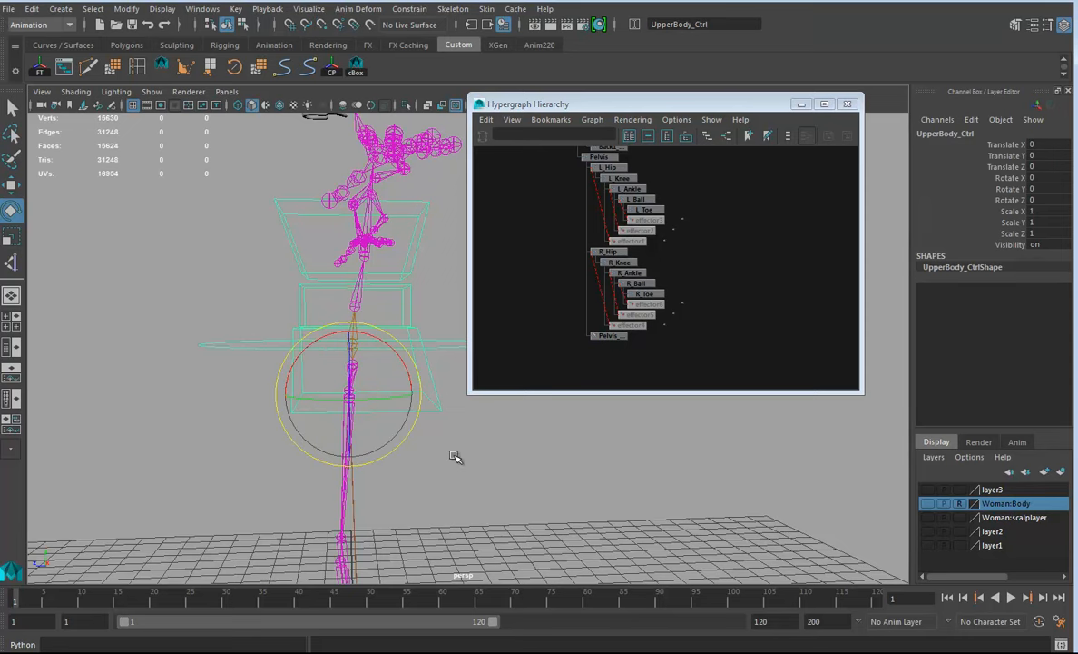
Constrain the Root joint to UpperBody_Ctrl again with a Parent constraint.
{"action": "left_click_drag", "start_coordinate": [397, 464], "coordinate": [346, 327], "text": "alt"}
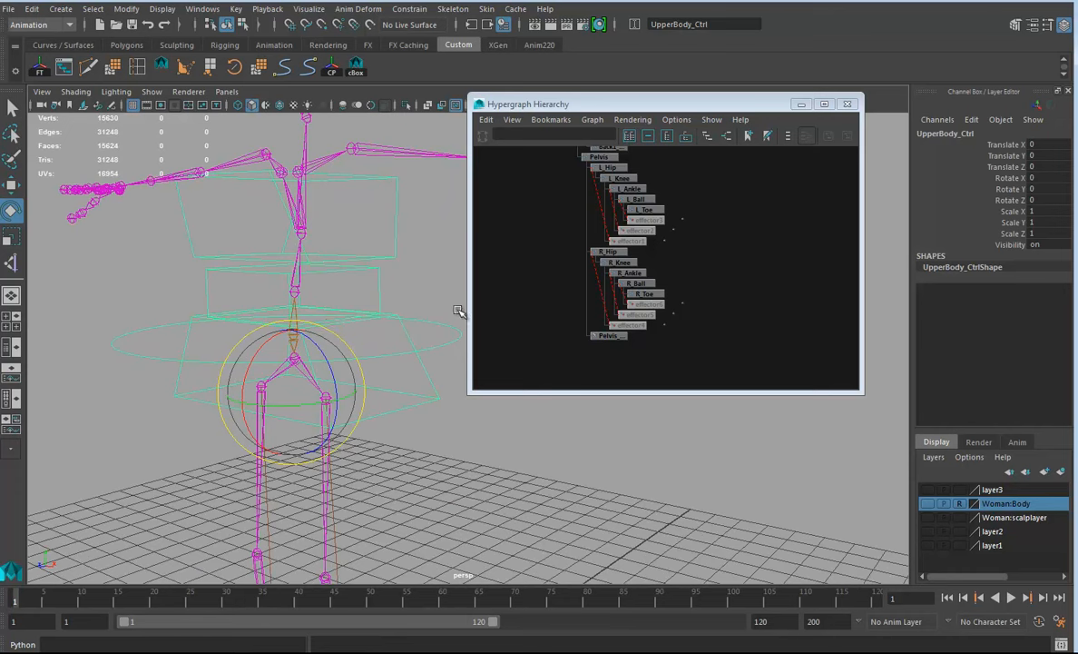
{"action": "right_click_drag", "start_coordinate": [702, 257], "coordinate": [539, 241], "text": "alt"}
{"action": "middle_click_drag", "start_coordinate": [730, 214], "coordinate": [731, 372], "text": "alt"}
{"action": "middle_click_drag", "start_coordinate": [778, 203], "coordinate": [702, 272], "text": "alt"}
{"action": "left_click_drag", "start_coordinate": [388, 316], "coordinate": [267, 329], "text": "shift"}
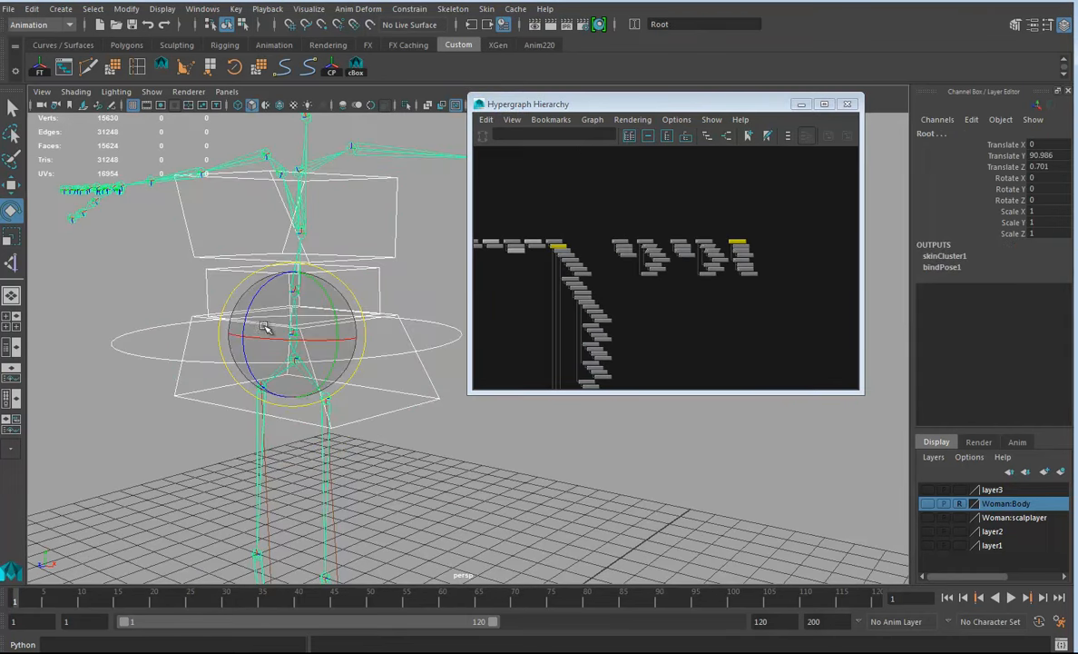
{"action": "left_click", "coordinate": [409, 9]}
{"action": "left_click", "coordinate": [423, 42]}
Show the Woman:Body layer, test-rotate UpperBody_Ctrl around its lowered pivot, and undo the rotation.
{"action": "left_click_drag", "start_coordinate": [400, 335], "coordinate": [292, 363], "text": "alt"}
{"action": "left_click", "coordinate": [291, 363]}
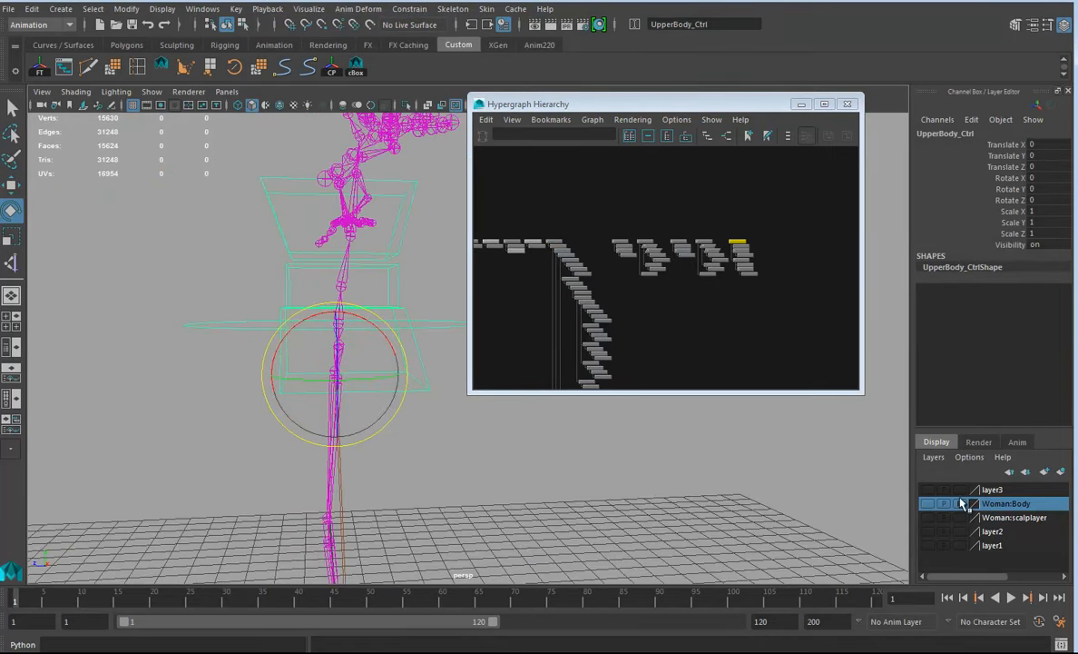
{"action": "left_click", "coordinate": [928, 504]}
{"action": "left_click_drag", "start_coordinate": [315, 315], "coordinate": [320, 382]}
{"action": "key", "text": "ctrl+z"}
{"action": "left_click_drag", "start_coordinate": [464, 429], "coordinate": [683, 266], "text": "alt"}
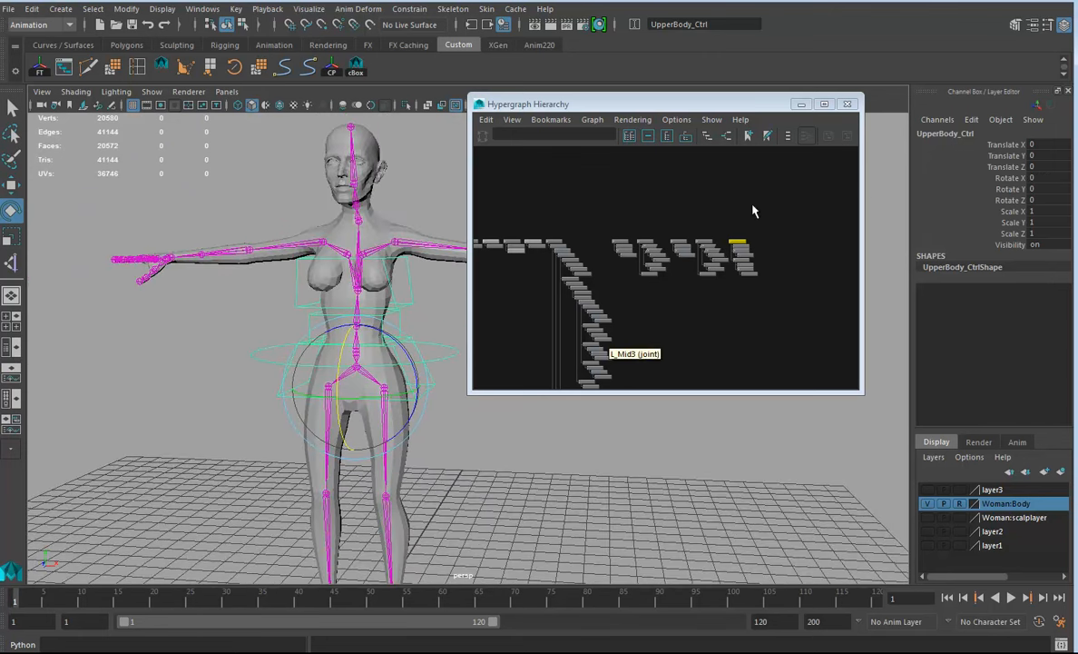
Hide the Woman:Body layer and create a NURBS circle for a neck control.
{"action": "left_click_drag", "start_coordinate": [518, 443], "coordinate": [520, 473], "text": "alt"}
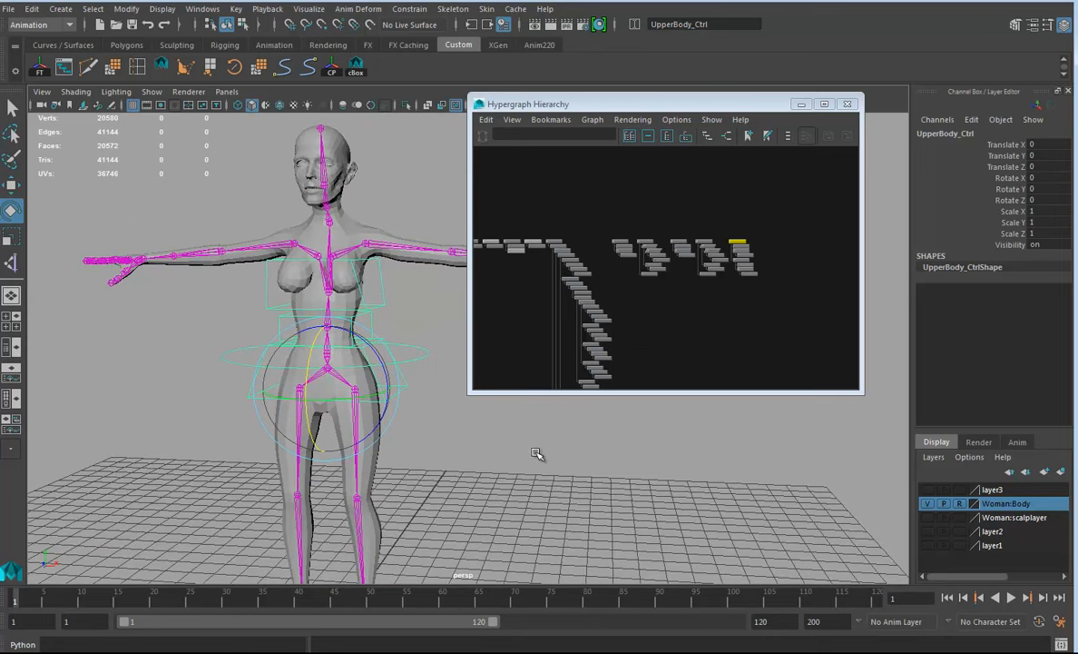
{"action": "left_click_drag", "start_coordinate": [386, 367], "coordinate": [383, 421], "text": "alt"}
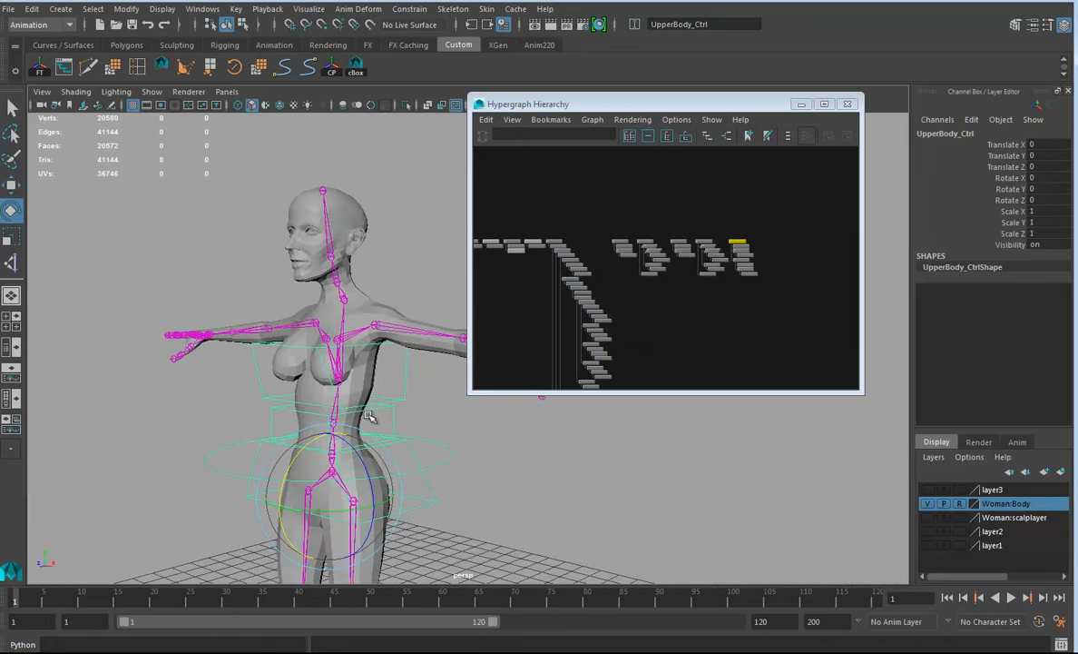
{"action": "right_click_drag", "start_coordinate": [383, 420], "coordinate": [409, 422], "text": "alt"}
{"action": "middle_click_drag", "start_coordinate": [234, 382], "coordinate": [287, 416], "text": "alt"}
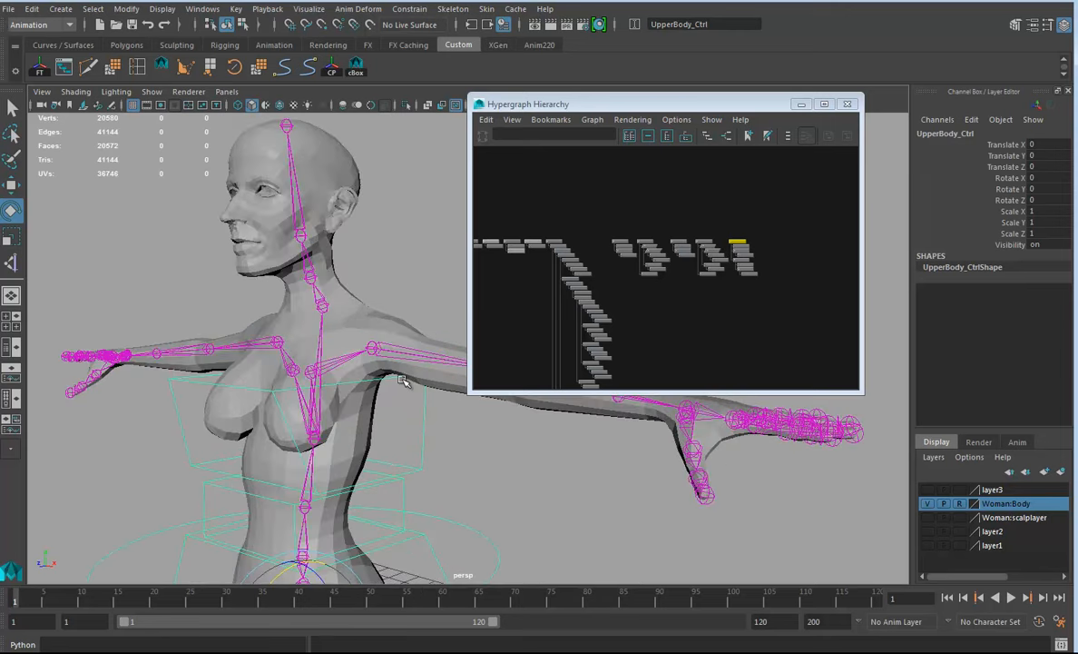
{"action": "left_click_drag", "start_coordinate": [358, 379], "coordinate": [382, 399], "text": "alt"}
{"action": "left_click", "coordinate": [929, 504]}
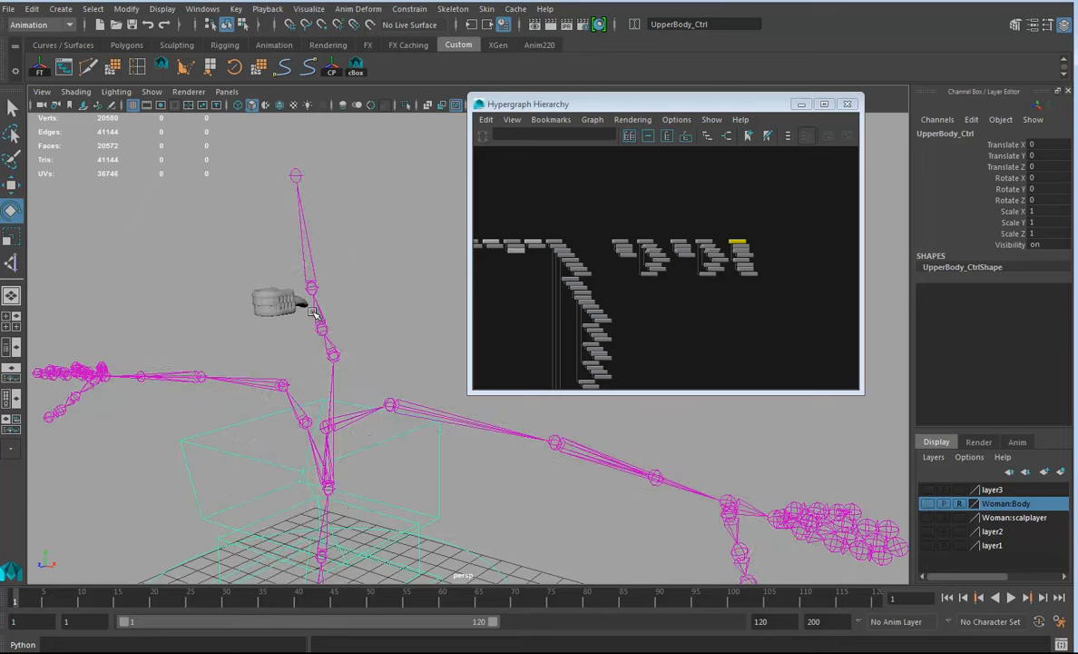
{"action": "mouse_move", "coordinate": [278, 275]}
{"action": "left_mouse_down", "text": "alt"}
{"action": "mouse_move", "coordinate": [307, 303]}
{"action": "mouse_move", "coordinate": [290, 289]}
{"action": "left_mouse_up", "text": "alt"}
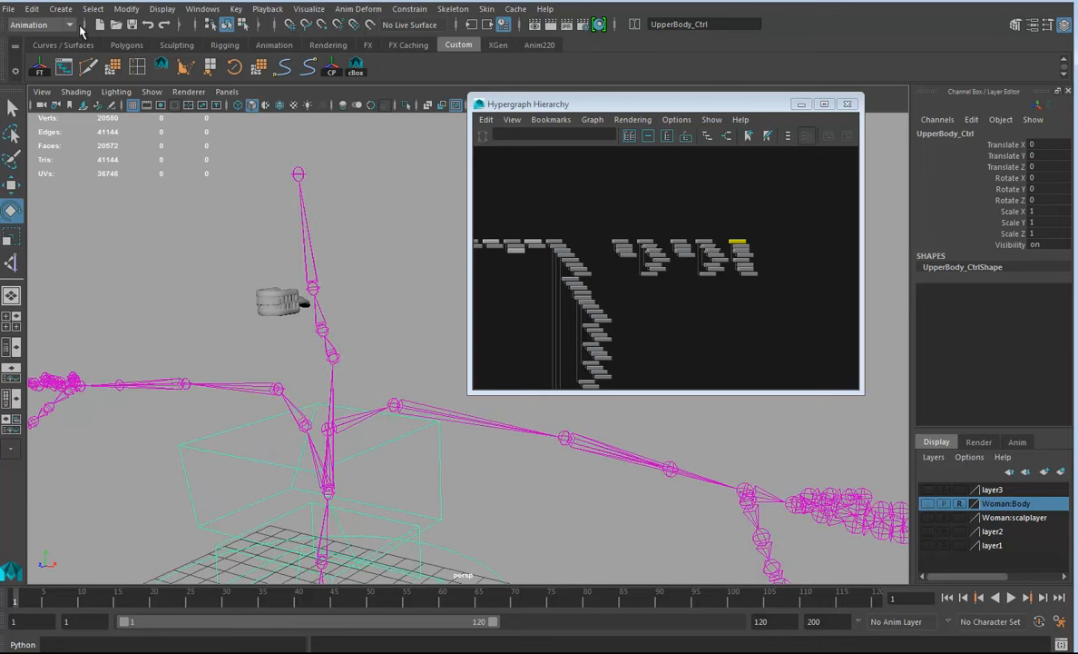
{"action": "left_click", "coordinate": [60, 9]}
{"action": "mouse_move", "coordinate": [221, 46]}
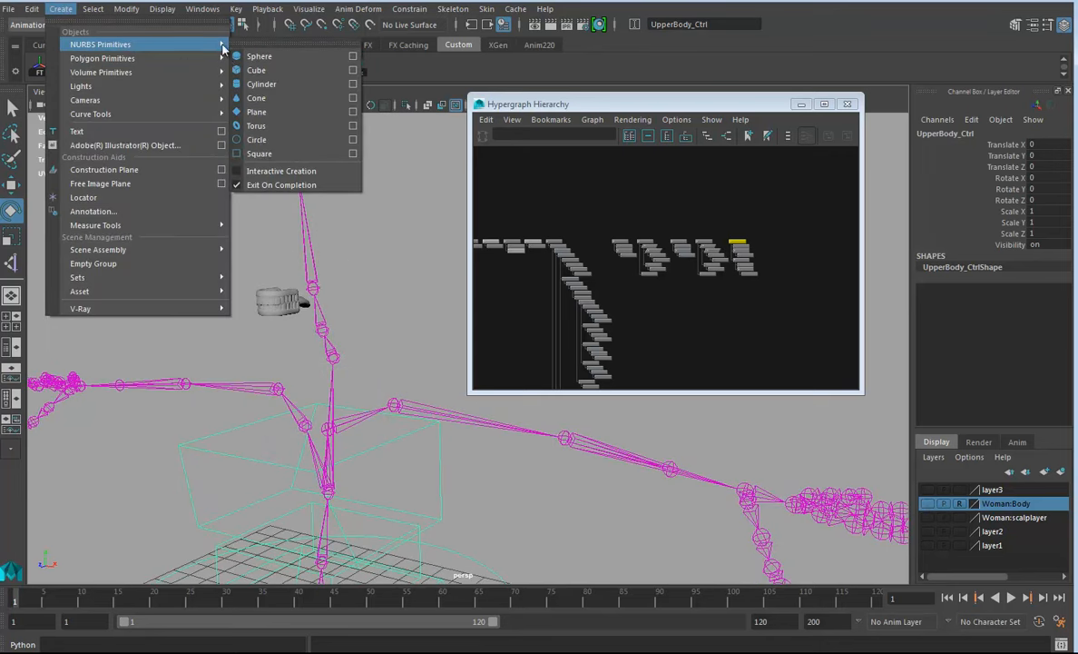
{"action": "left_click", "coordinate": [258, 139]}
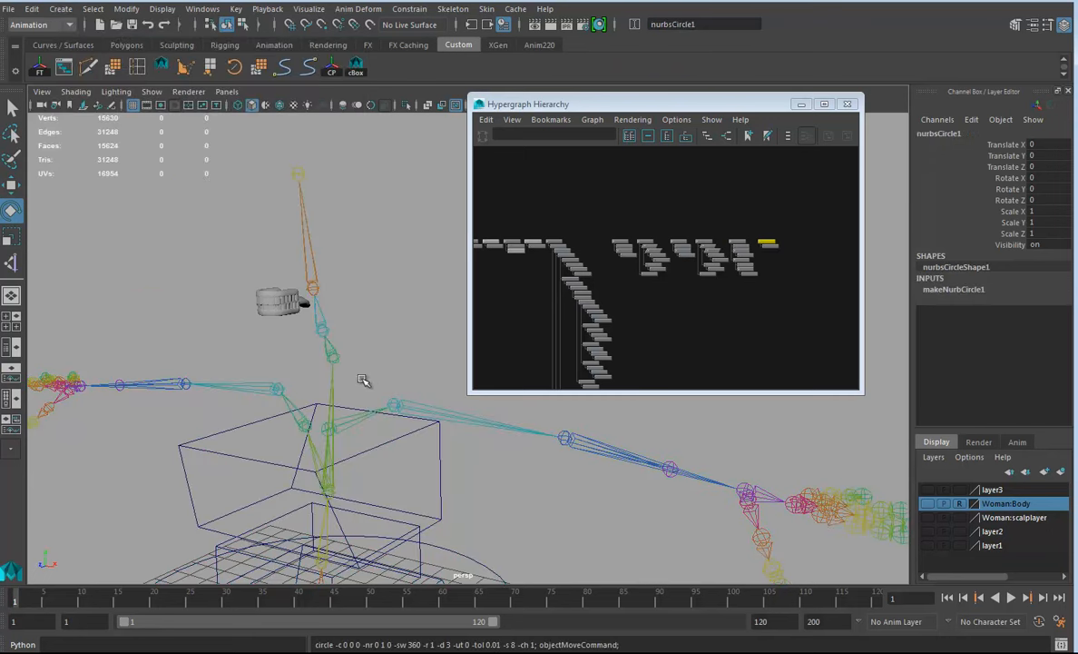
Snap the new circle to the joint at the base of the neck and scale it uniformly to about 7.02.
{"action": "key", "text": "w"}
{"action": "key", "text": "v"}
{"action": "middle_click_drag", "start_coordinate": [354, 365], "coordinate": [391, 361]}
{"action": "key", "text": "r"}
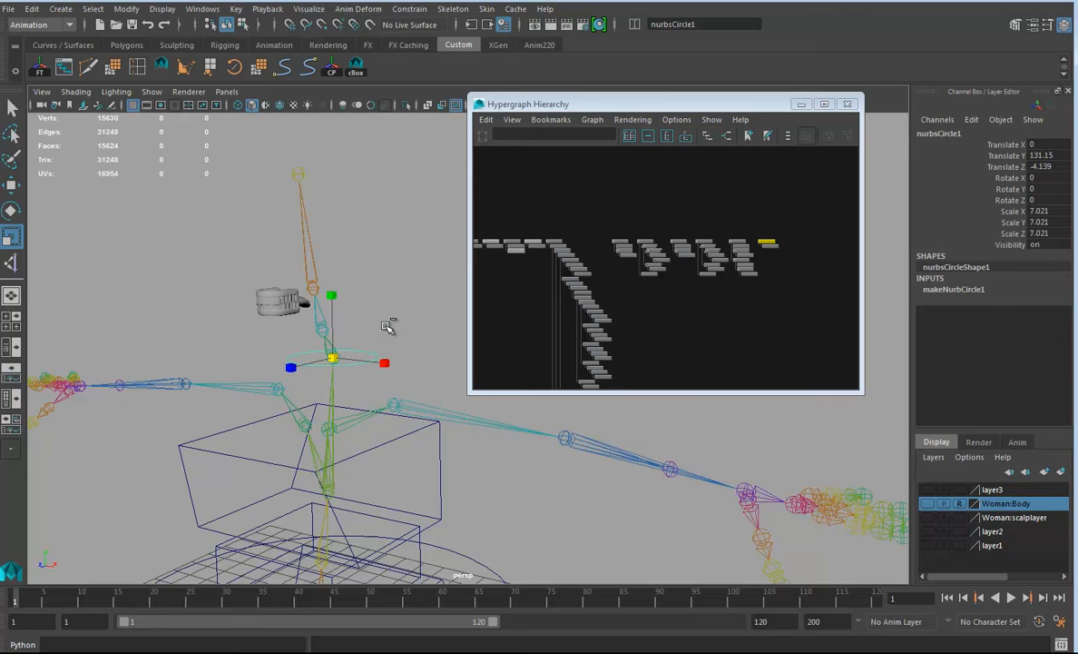
Duplicate the neck circle and snap the copy to the next neck joint above.
{"action": "key", "text": "ctrl+d"}
{"action": "key", "text": "w"}
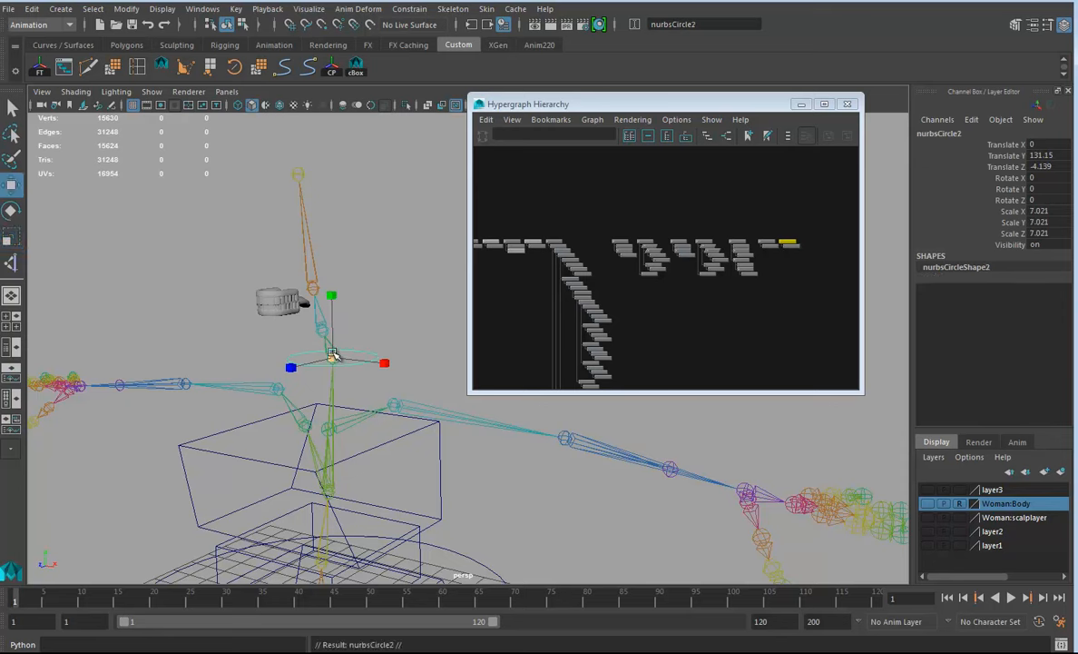
{"action": "key", "text": "v"}
{"action": "left_click_drag", "start_coordinate": [337, 362], "coordinate": [324, 332]}
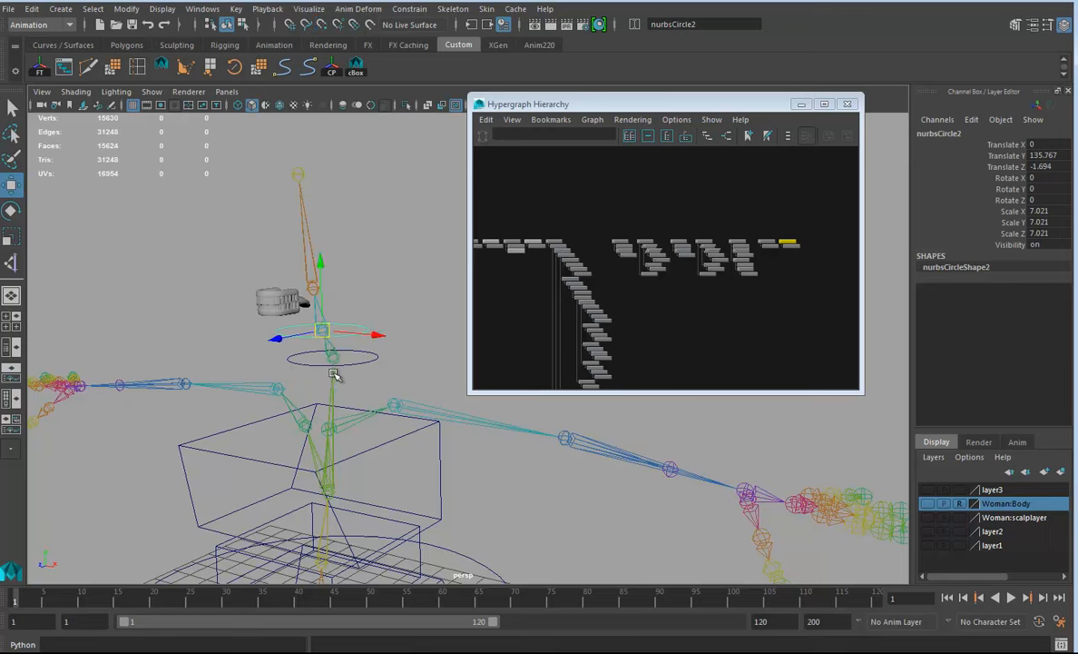
Show the Woman:Body layer, tilt the upper neck circle about 23.1 degrees in X and scale it to about 7.34.
{"action": "left_click_drag", "start_coordinate": [399, 354], "coordinate": [337, 392], "text": "alt"}
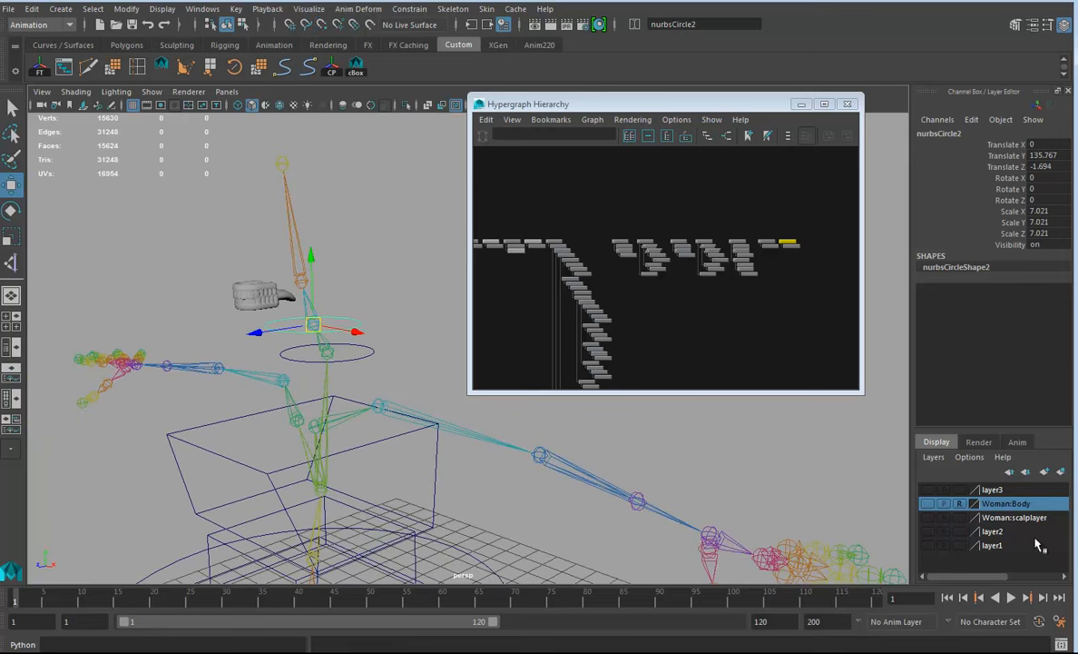
{"action": "left_click", "coordinate": [927, 504]}
{"action": "left_click_drag", "start_coordinate": [435, 427], "coordinate": [385, 334], "text": "alt"}
{"action": "key", "text": "e"}
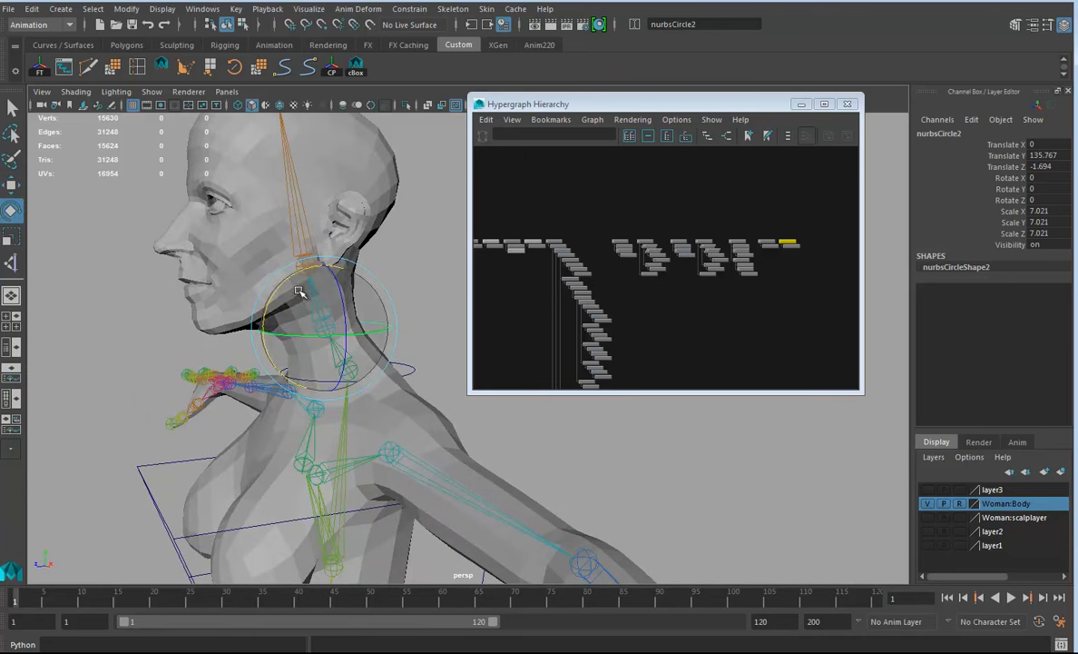
{"action": "left_click_drag", "start_coordinate": [294, 280], "coordinate": [287, 300]}
{"action": "key", "text": "r"}
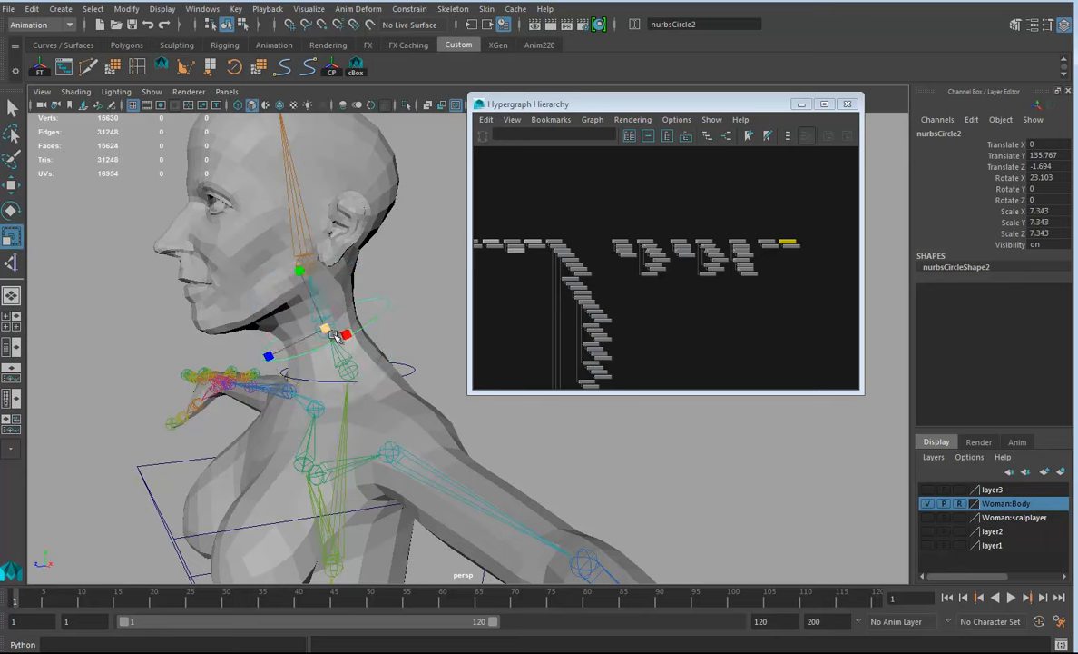
Scale the lower neck circle up to about 11.48 and tilt it to follow the base of the neck.
{"action": "left_click", "coordinate": [410, 368]}
{"action": "left_click_drag", "start_coordinate": [349, 373], "coordinate": [391, 351]}
{"action": "key", "text": "e"}
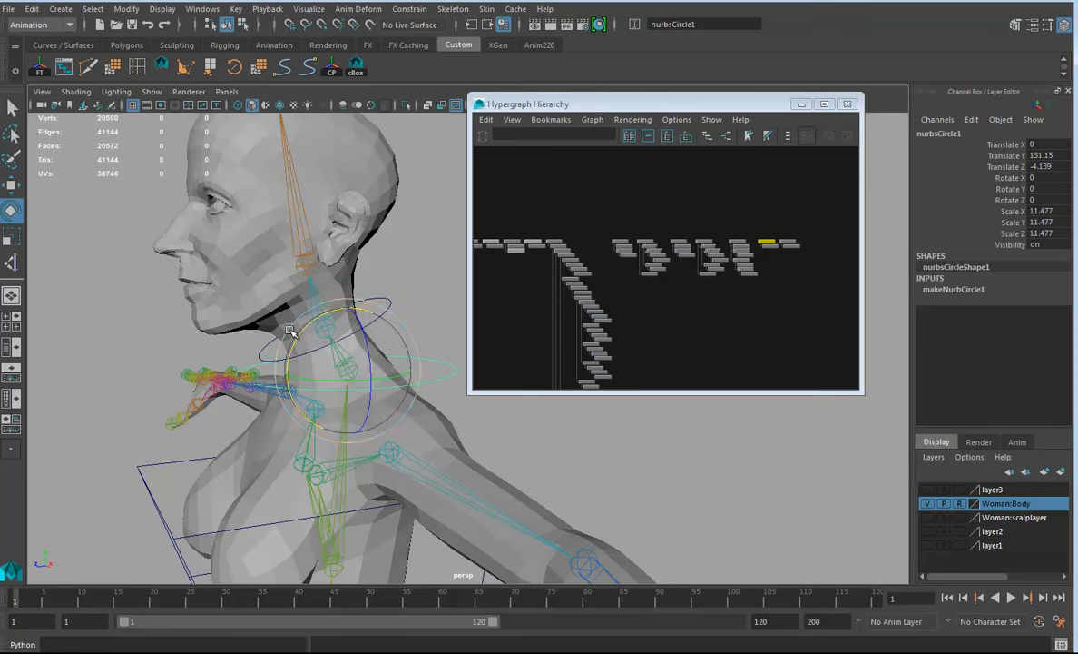
{"action": "left_click_drag", "start_coordinate": [313, 330], "coordinate": [380, 364]}
Freeze the transformations of both neck circles.
{"action": "left_click", "coordinate": [373, 303], "text": "shift"}
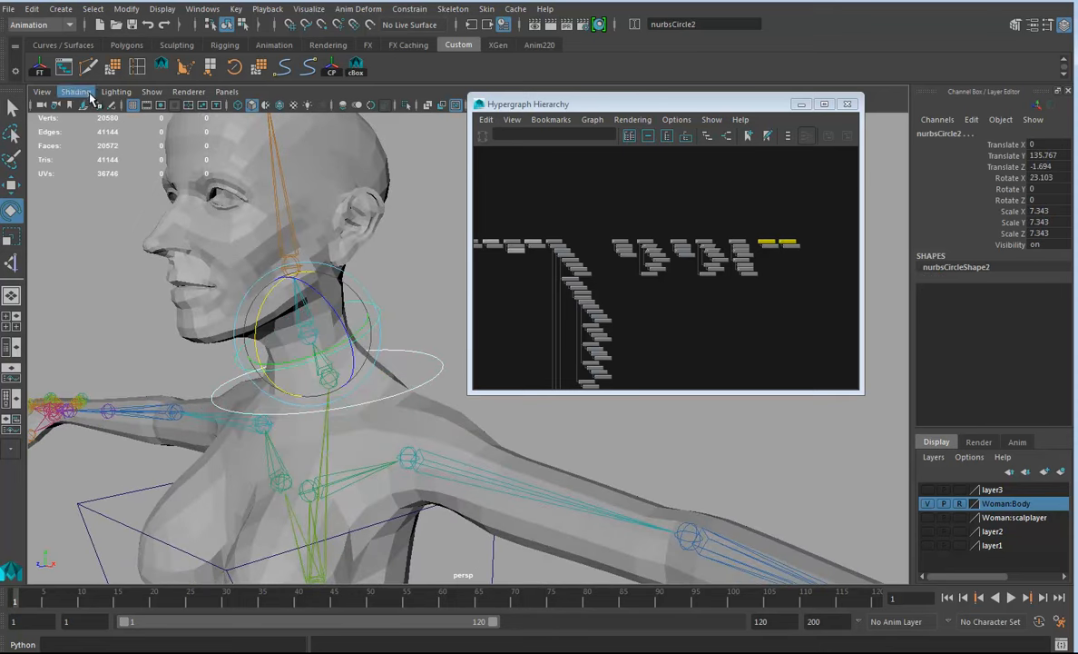
{"action": "left_click", "coordinate": [40, 70]}
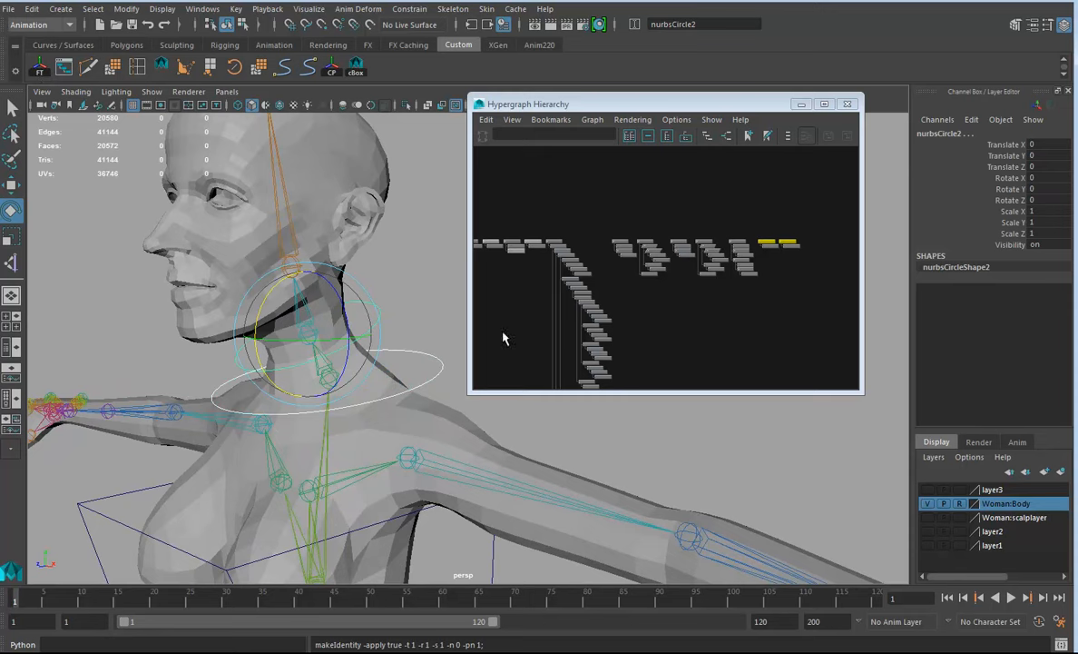
Select both neck circles and rename them using Neck_Ctrl1 as the new name.
{"action": "middle_click_drag", "start_coordinate": [383, 383], "coordinate": [349, 374], "text": "alt"}
{"action": "left_click_drag", "start_coordinate": [349, 375], "coordinate": [359, 373], "text": "alt"}
{"action": "left_click", "coordinate": [403, 357]}
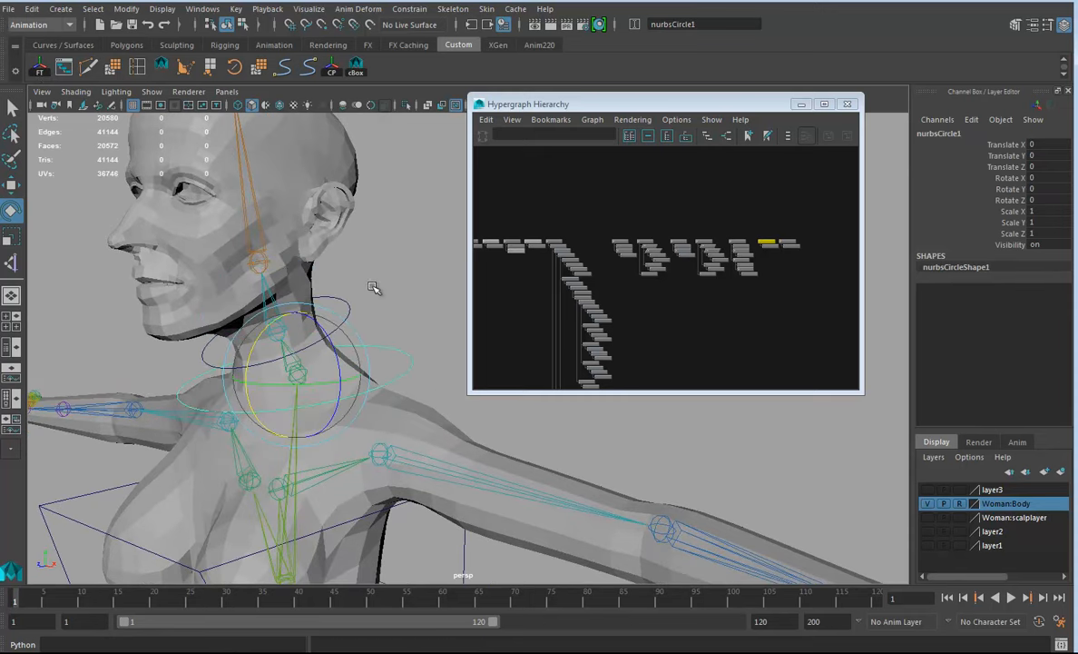
{"action": "left_click_drag", "start_coordinate": [369, 319], "coordinate": [372, 324], "text": "shift"}
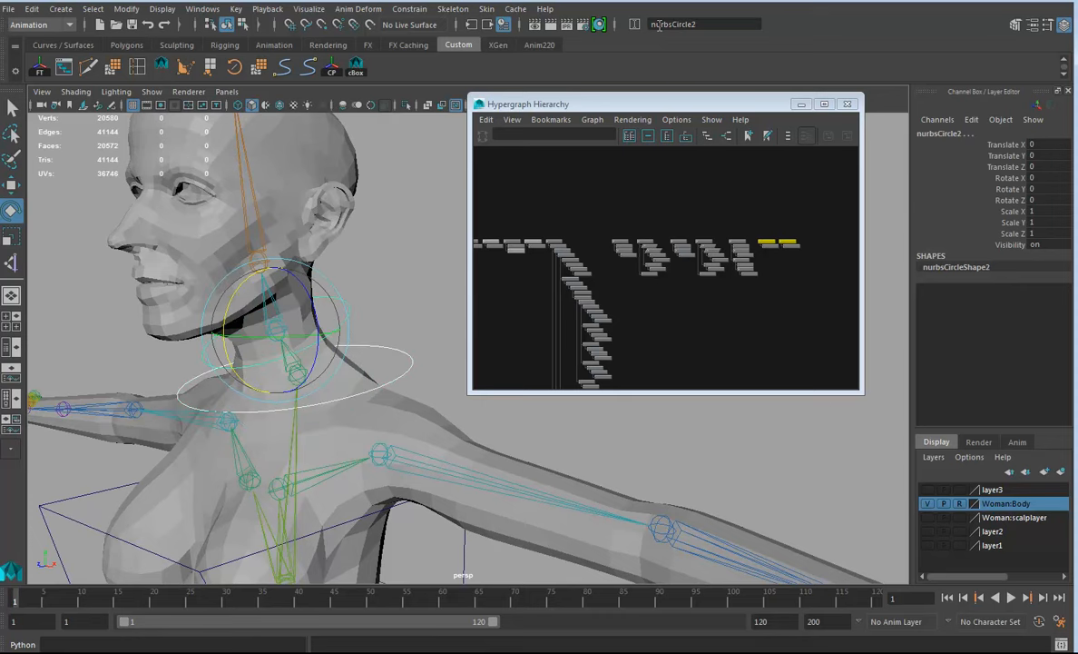
{"action": "left_click", "coordinate": [721, 25]}
{"action": "type", "text": "nECK_cTRL1"}
{"action": "key", "text": "Return"}
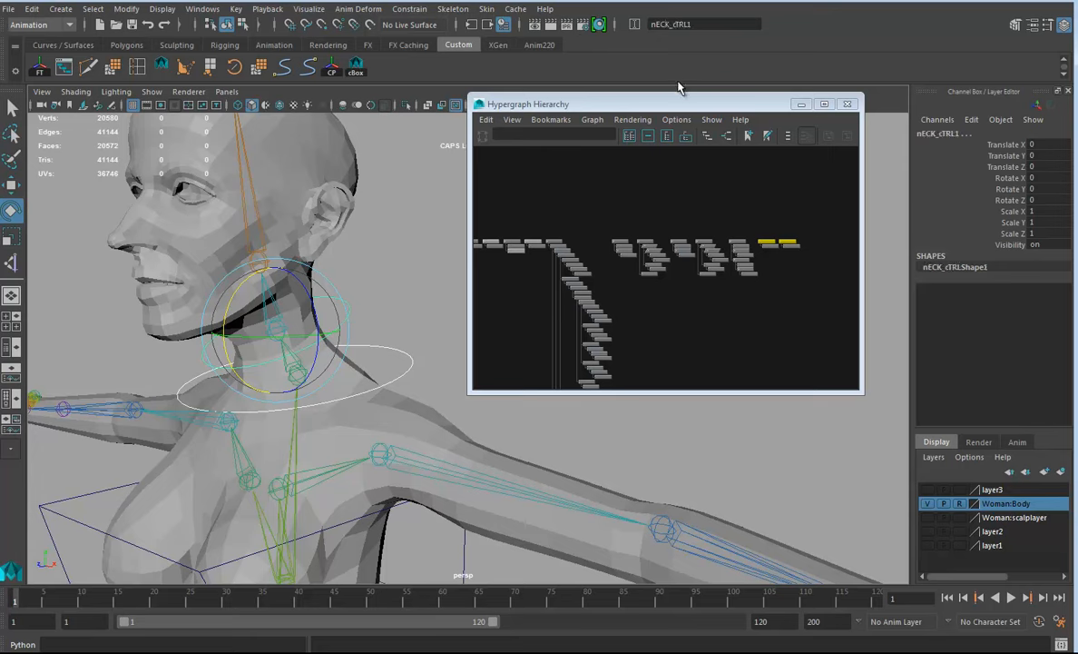
{"action": "left_click", "coordinate": [718, 25]}
{"action": "type", "text": "Neck_C"}
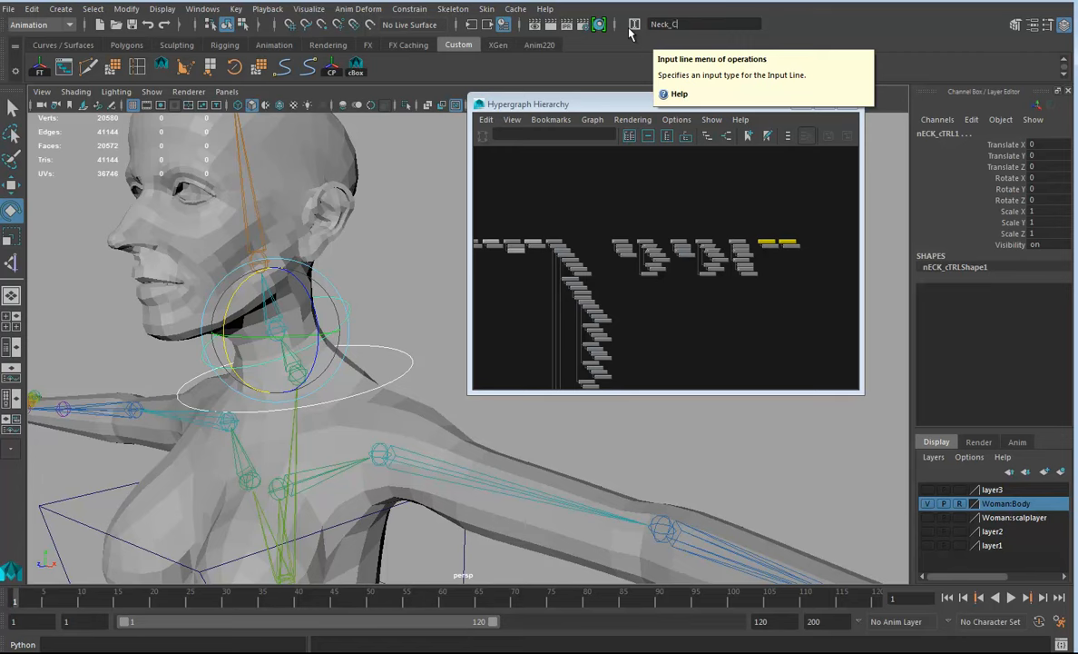
{"action": "type", "text": "trl1"}
{"action": "key", "text": "Return"}
In the side view, start a CV curve at the crown of the head and trace the front rabbit ear above it.
{"action": "mouse_move", "coordinate": [386, 367]}
{"action": "left_mouse_down", "text": "alt"}
{"action": "mouse_move", "coordinate": [378, 409]}
{"action": "mouse_move", "coordinate": [401, 367]}
{"action": "mouse_move", "coordinate": [383, 367]}
{"action": "left_mouse_up", "text": "alt"}
{"action": "key", "text": "space"}
{"action": "left_click_drag", "start_coordinate": [432, 283], "coordinate": [487, 288]}
{"action": "middle_click_drag", "start_coordinate": [388, 262], "coordinate": [359, 539], "text": "alt"}
{"action": "middle_click_drag", "start_coordinate": [370, 327], "coordinate": [369, 472], "text": "alt"}
{"action": "right_click_drag", "start_coordinate": [345, 335], "coordinate": [369, 358], "text": "alt"}
{"action": "middle_click_drag", "start_coordinate": [356, 331], "coordinate": [384, 368], "text": "alt"}
{"action": "right_click_drag", "start_coordinate": [384, 367], "coordinate": [460, 373], "text": "alt"}
{"action": "middle_click_drag", "start_coordinate": [343, 347], "coordinate": [369, 367], "text": "alt"}
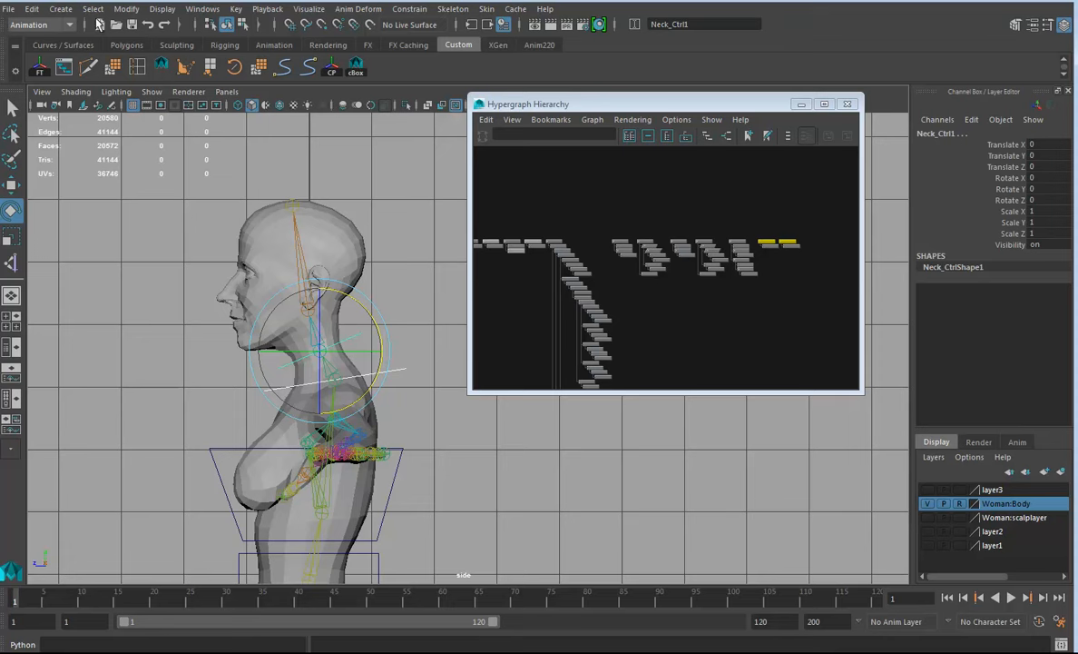
{"action": "left_click", "coordinate": [61, 9]}
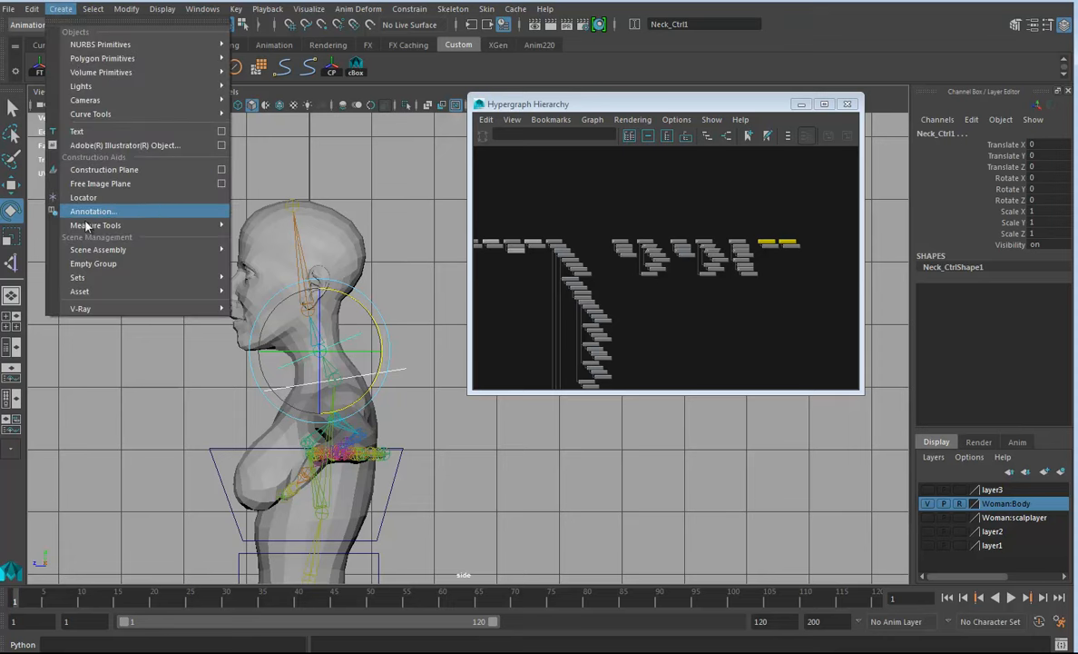
{"action": "mouse_move", "coordinate": [91, 114]}
{"action": "left_click", "coordinate": [291, 136]}
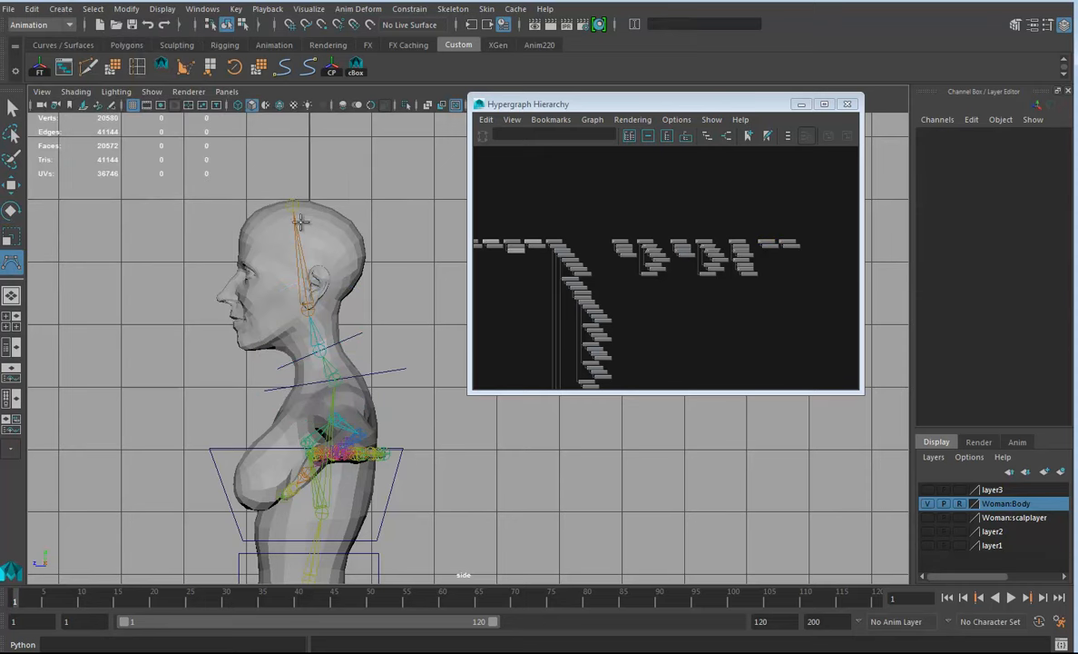
{"action": "middle_click_drag", "start_coordinate": [314, 216], "coordinate": [341, 307], "text": "alt"}
{"action": "left_click", "coordinate": [305, 306]}
{"action": "left_click", "coordinate": [289, 296]}
{"action": "left_click", "coordinate": [263, 287]}
{"action": "left_click", "coordinate": [218, 256]}
{"action": "left_click", "coordinate": [198, 225]}
{"action": "left_click", "coordinate": [215, 173]}
{"action": "left_click", "coordinate": [245, 168]}
{"action": "left_click", "coordinate": [247, 202]}
{"action": "left_click", "coordinate": [250, 225]}
{"action": "left_click", "coordinate": [275, 236]}
{"action": "left_click", "coordinate": [299, 277]}
Continue the curve around the rear rabbit ear and a short way behind its base above the head.
{"action": "left_click", "coordinate": [265, 184]}
{"action": "left_click", "coordinate": [288, 150]}
{"action": "left_click", "coordinate": [303, 174]}
{"action": "left_click", "coordinate": [313, 218]}
{"action": "left_click", "coordinate": [297, 253]}
{"action": "left_click", "coordinate": [309, 261]}
{"action": "left_click", "coordinate": [338, 263]}
{"action": "left_click", "coordinate": [405, 283]}
{"action": "left_click", "coordinate": [439, 313]}
{"action": "left_click", "coordinate": [441, 379]}
{"action": "left_click", "coordinate": [433, 408]}
{"action": "left_click", "coordinate": [401, 448]}
{"action": "left_click", "coordinate": [351, 449]}
{"action": "left_click", "coordinate": [332, 440]}
{"action": "left_click", "coordinate": [318, 420]}
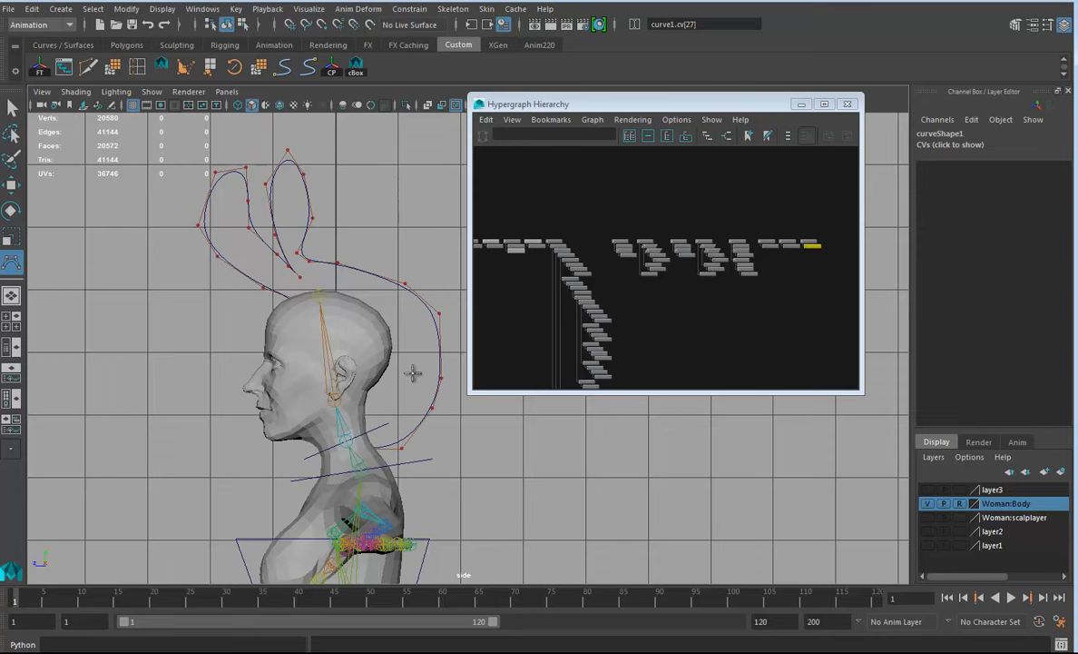
{"action": "key", "text": "BackSpace"}
{"action": "key", "text": "BackSpace"}
{"action": "key", "text": "BackSpace"}
{"action": "key", "text": "BackSpace"}
{"action": "key", "text": "BackSpace"}
{"action": "key", "text": "BackSpace"}
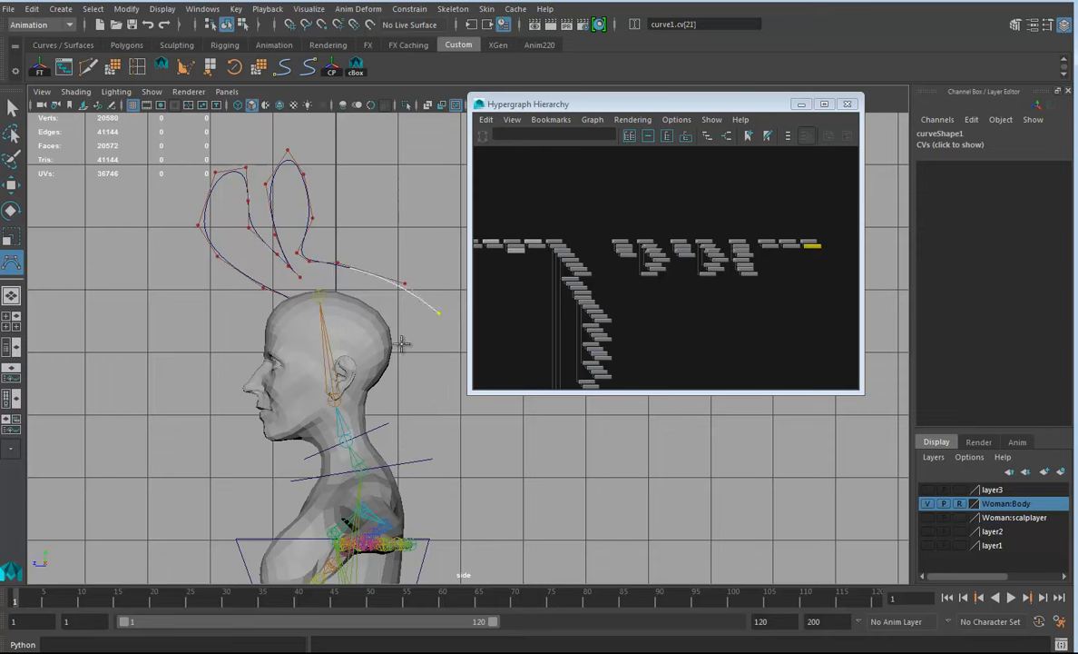
{"action": "key", "text": "BackSpace"}
{"action": "key", "text": "BackSpace"}
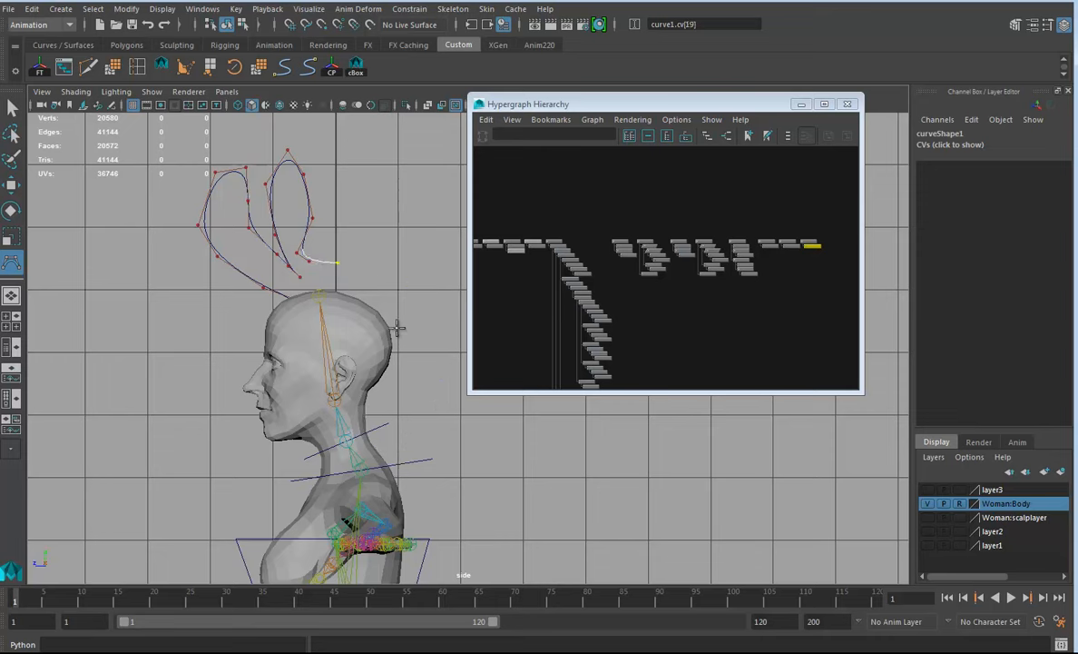
Trace the curve closely around the back of the head to the nape and finish it.
{"action": "left_click", "coordinate": [401, 295]}
{"action": "left_click", "coordinate": [413, 354]}
{"action": "left_click", "coordinate": [398, 380]}
{"action": "left_click", "coordinate": [382, 412]}
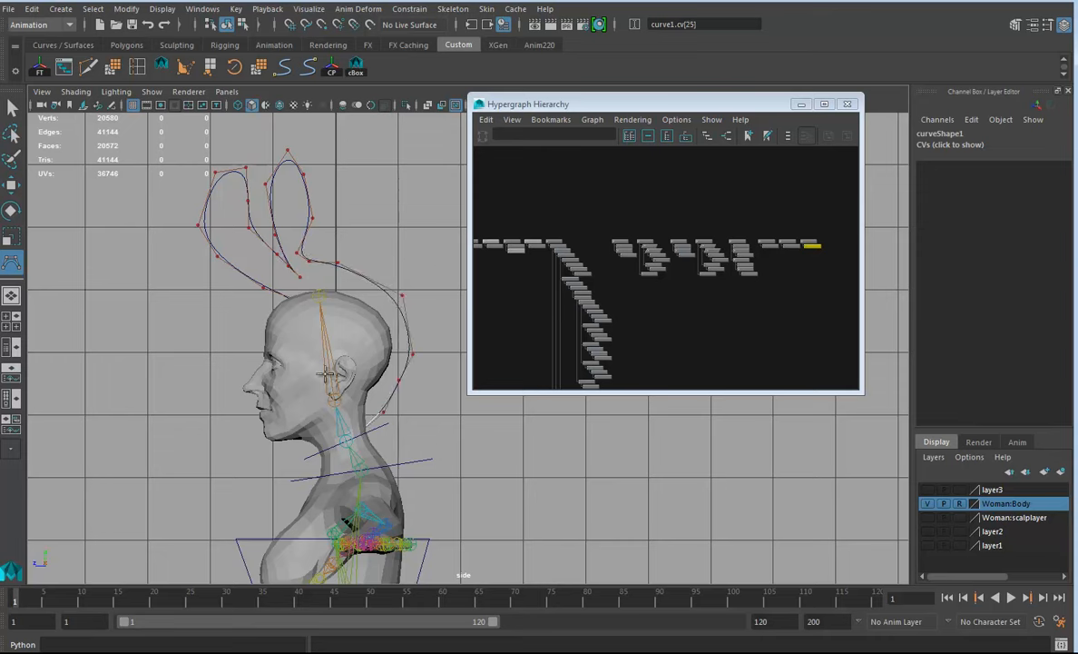
{"action": "key", "text": "Return"}
Hide the Woman:Body layer in the perspective view and snap the bunny curve's pivot to the joint at the base of the head.
{"action": "key", "text": "space"}
{"action": "left_click_drag", "start_coordinate": [329, 361], "coordinate": [329, 322]}
{"action": "left_click_drag", "start_coordinate": [427, 374], "coordinate": [397, 316], "text": "alt"}
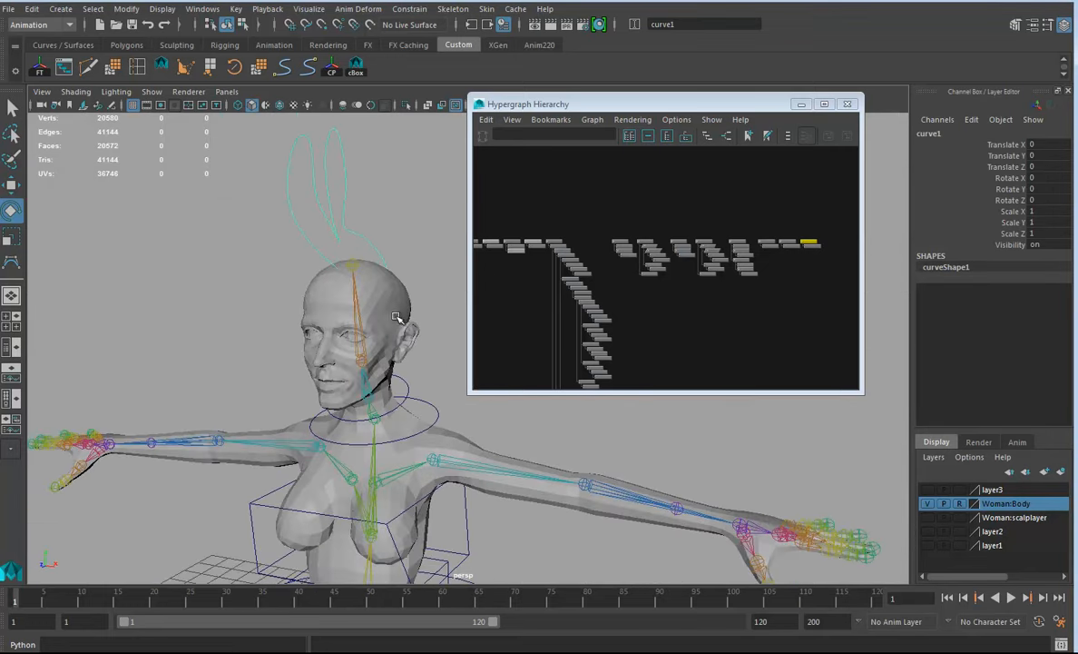
{"action": "left_click", "coordinate": [930, 503]}
{"action": "left_click_drag", "start_coordinate": [381, 236], "coordinate": [306, 201], "text": "alt"}
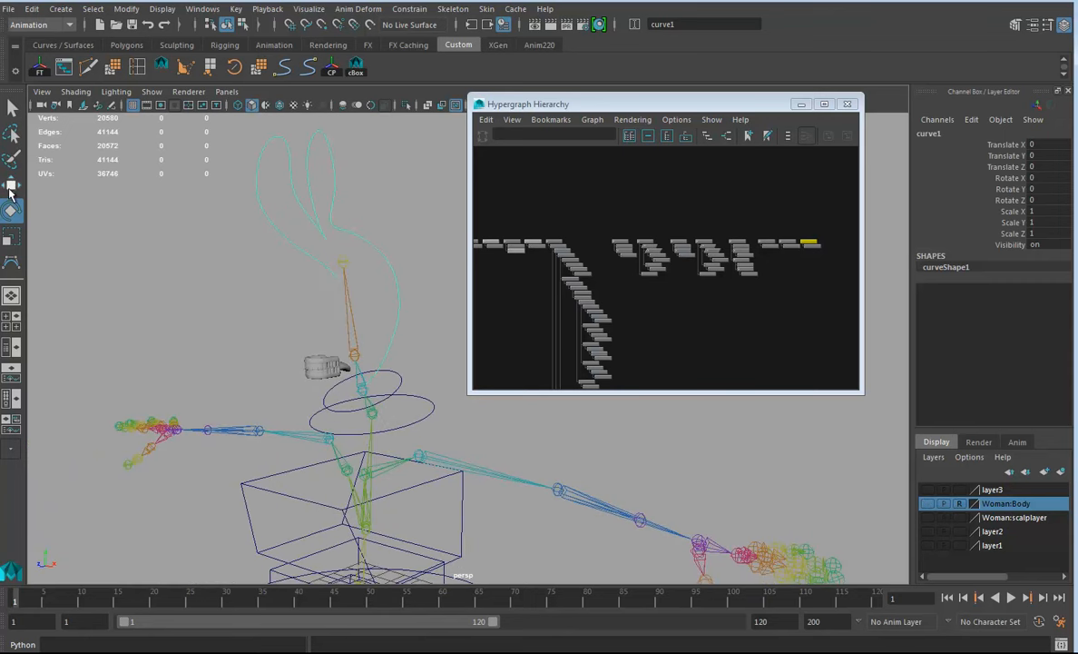
{"action": "left_click", "coordinate": [12, 184]}
{"action": "key", "text": "v"}
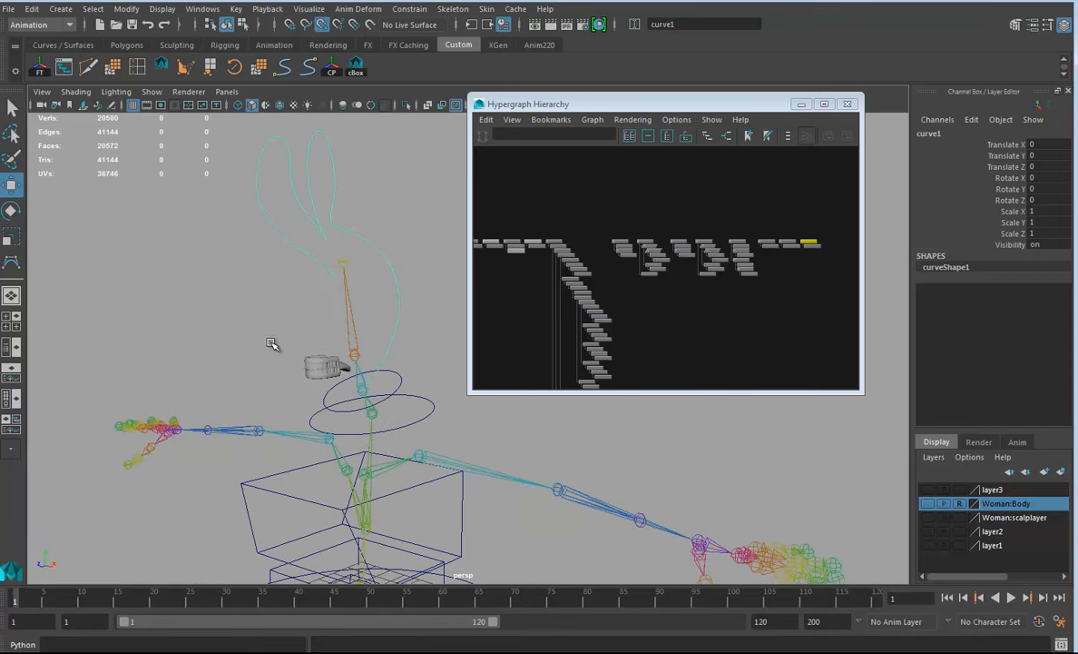
{"action": "key", "text": "d"}
{"action": "middle_click", "coordinate": [361, 354]}
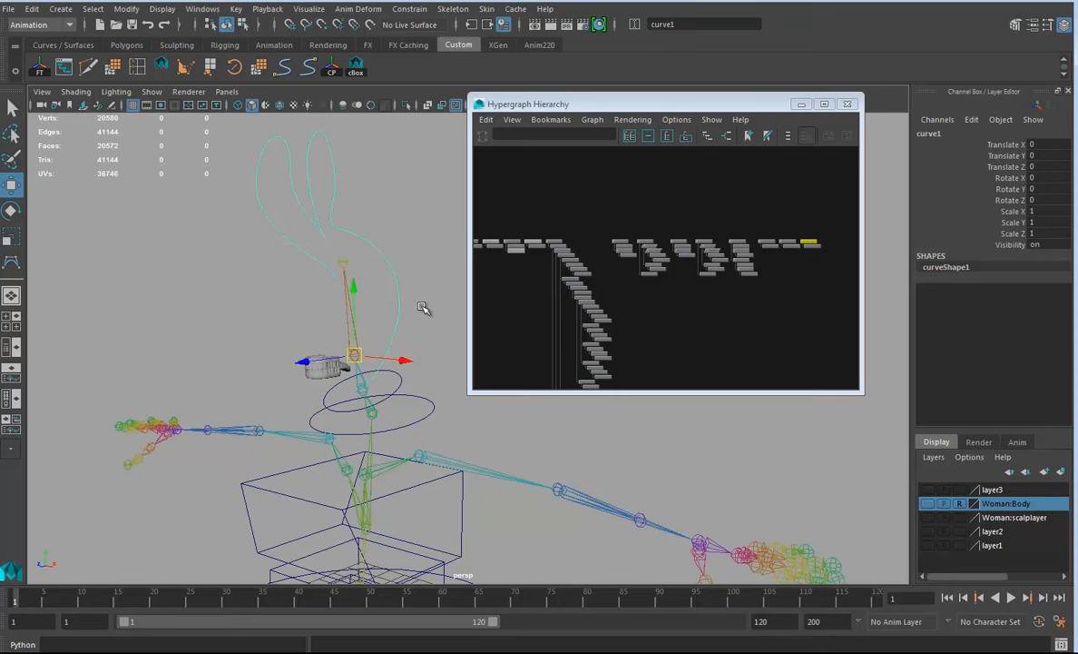
Rename the bunny-shaped curve as Head_Ctrl.
{"action": "left_click_drag", "start_coordinate": [402, 324], "coordinate": [362, 281], "text": "alt"}
{"action": "left_click", "coordinate": [961, 134]}
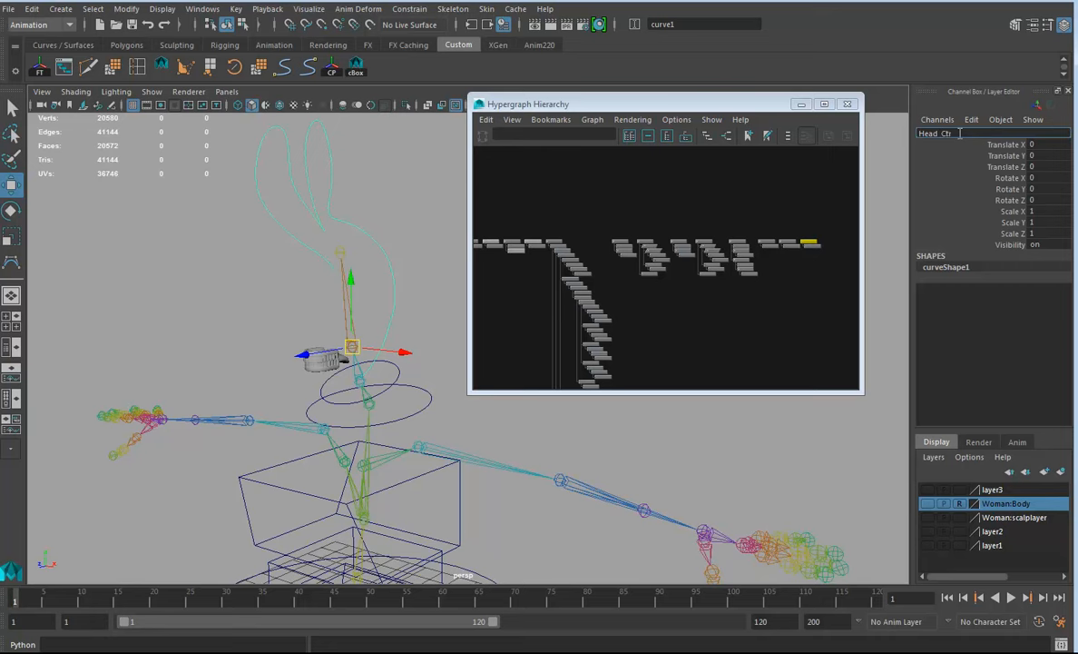
{"action": "key", "text": "Return"}
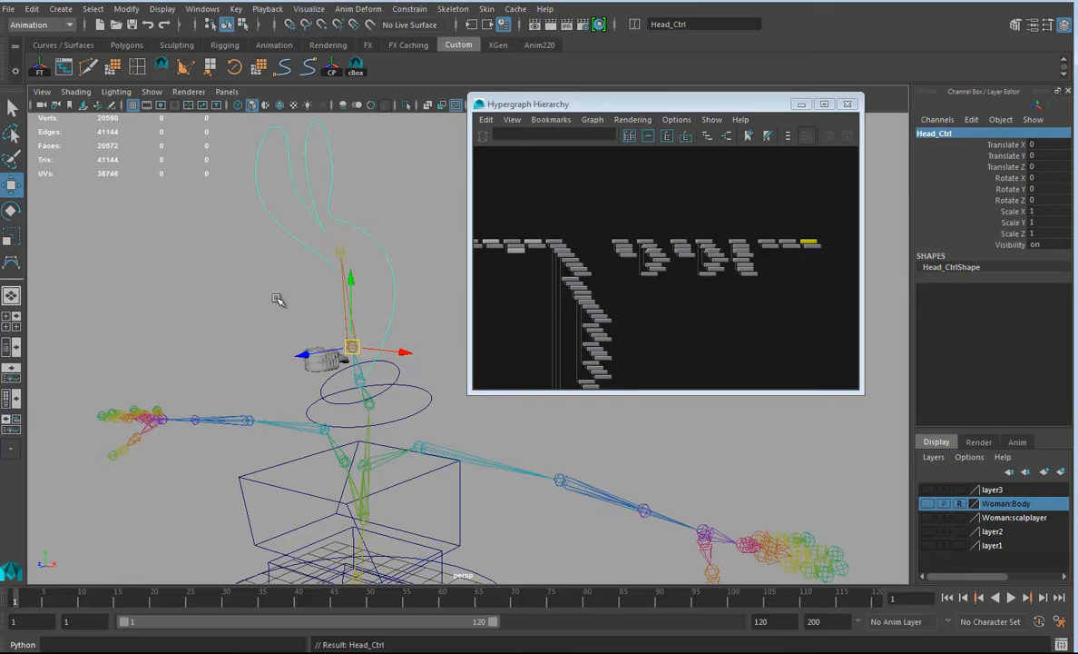
Parent-constrain the head joint Neck3 to the Head_Ctrl curve.
{"action": "left_click", "coordinate": [545, 312]}
{"action": "left_click_drag", "start_coordinate": [529, 451], "coordinate": [372, 418], "text": "alt"}
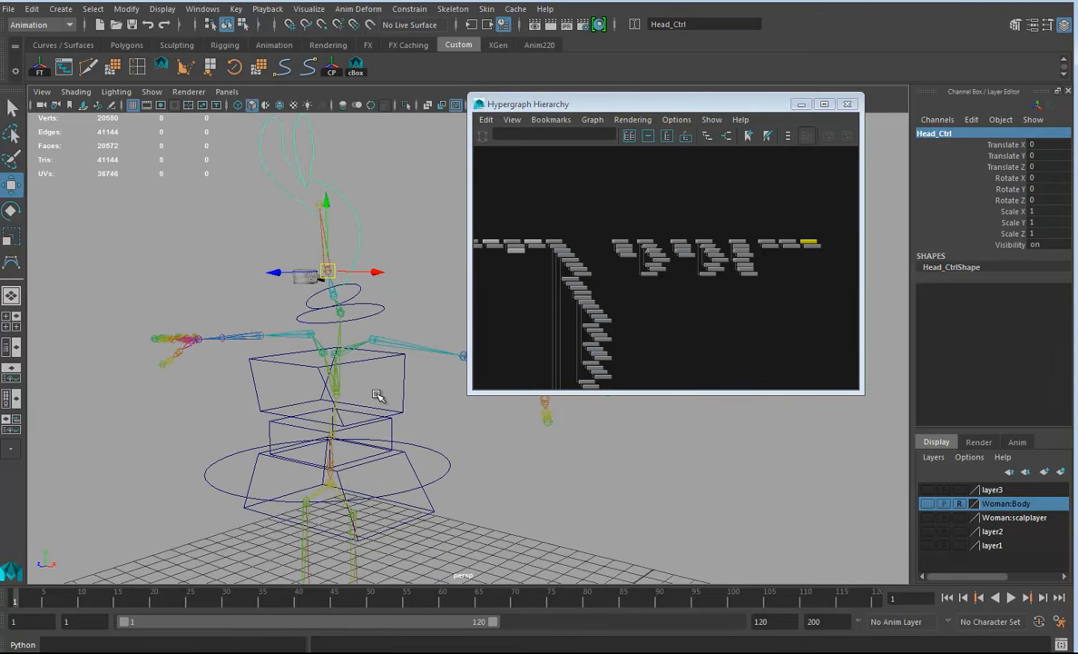
{"action": "left_click_drag", "start_coordinate": [406, 430], "coordinate": [441, 479], "text": "alt"}
{"action": "middle_click_drag", "start_coordinate": [437, 405], "coordinate": [354, 432], "text": "alt"}
{"action": "right_click_drag", "start_coordinate": [754, 322], "coordinate": [818, 322], "text": "alt"}
{"action": "middle_click_drag", "start_coordinate": [786, 320], "coordinate": [635, 319], "text": "alt"}
{"action": "right_click_drag", "start_coordinate": [635, 318], "coordinate": [726, 322], "text": "alt"}
{"action": "middle_click_drag", "start_coordinate": [740, 325], "coordinate": [643, 306], "text": "alt"}
{"action": "right_click_drag", "start_coordinate": [642, 305], "coordinate": [715, 241], "text": "alt"}
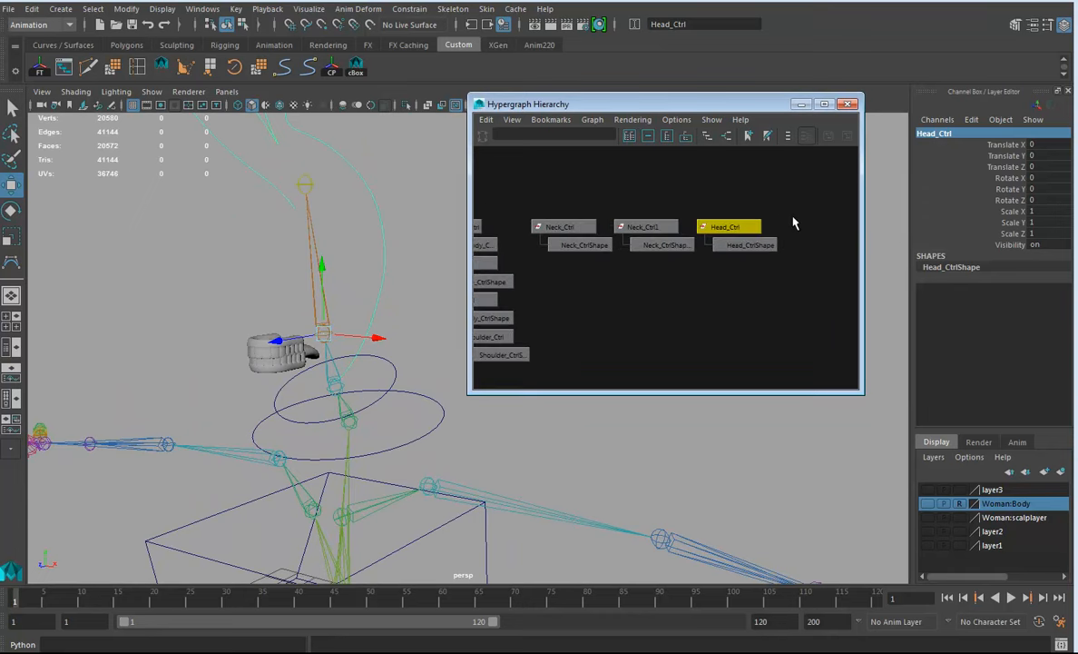
{"action": "left_click", "coordinate": [319, 289]}
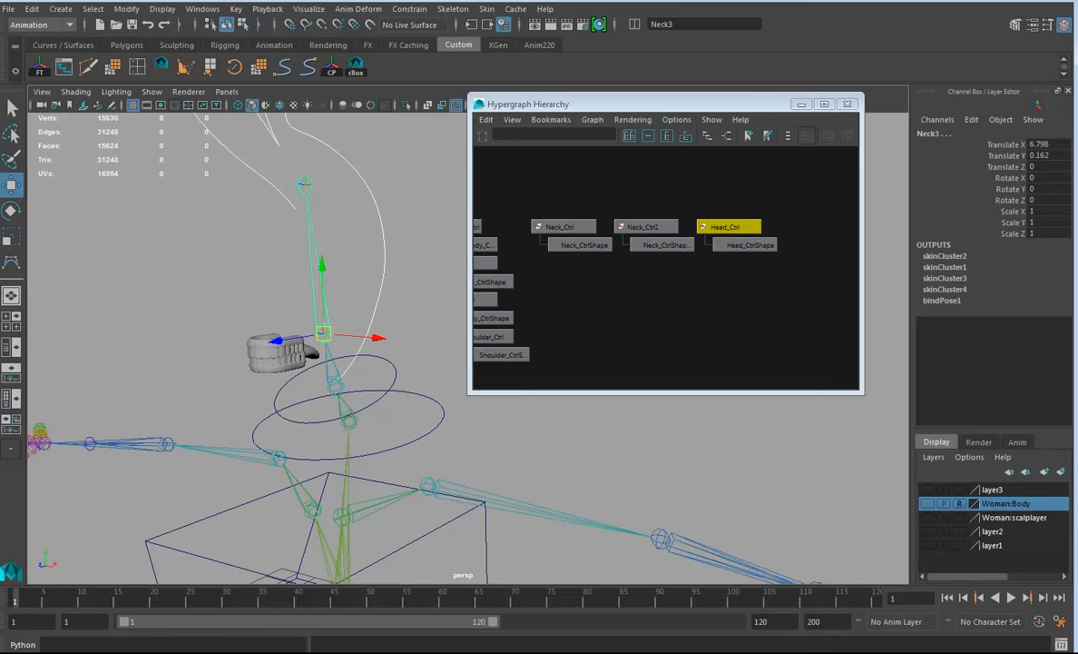
{"action": "left_click", "coordinate": [410, 10]}
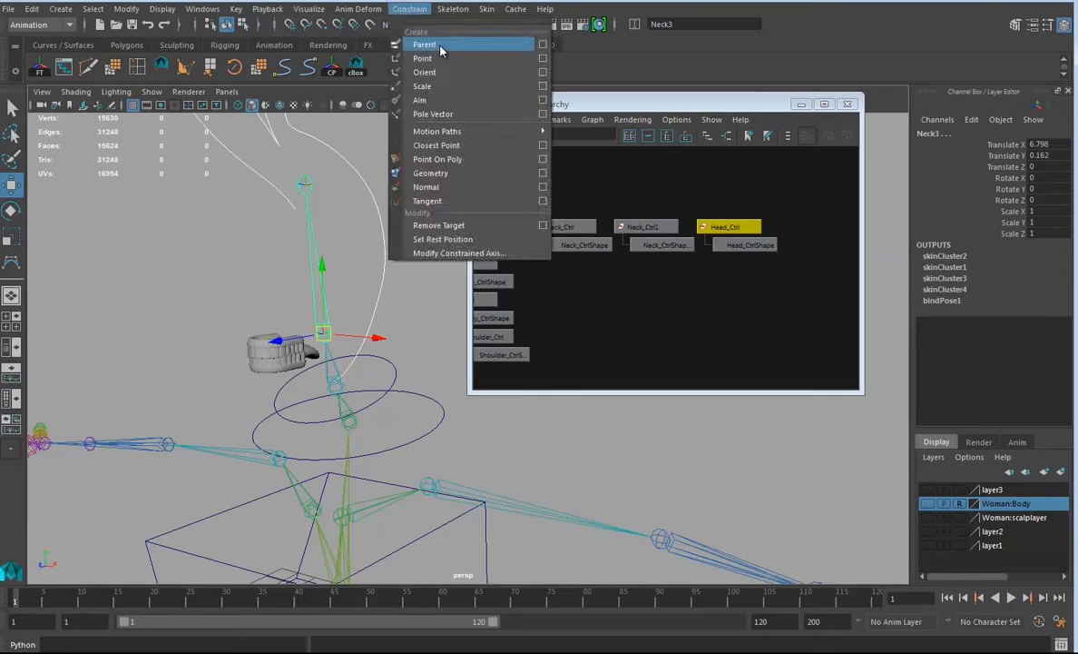
{"action": "left_click", "coordinate": [441, 45]}
Parent-constrain the Neck2 joint to the upper neck control, Neck_Ctrl1.
{"action": "left_click", "coordinate": [641, 226]}
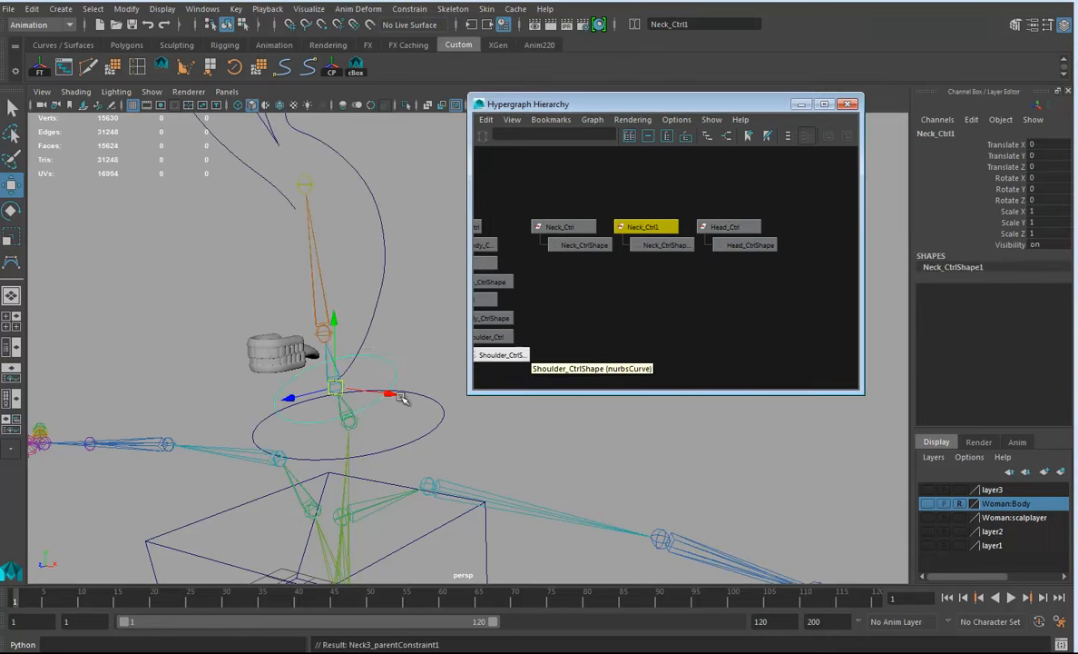
{"action": "left_click", "coordinate": [336, 361]}
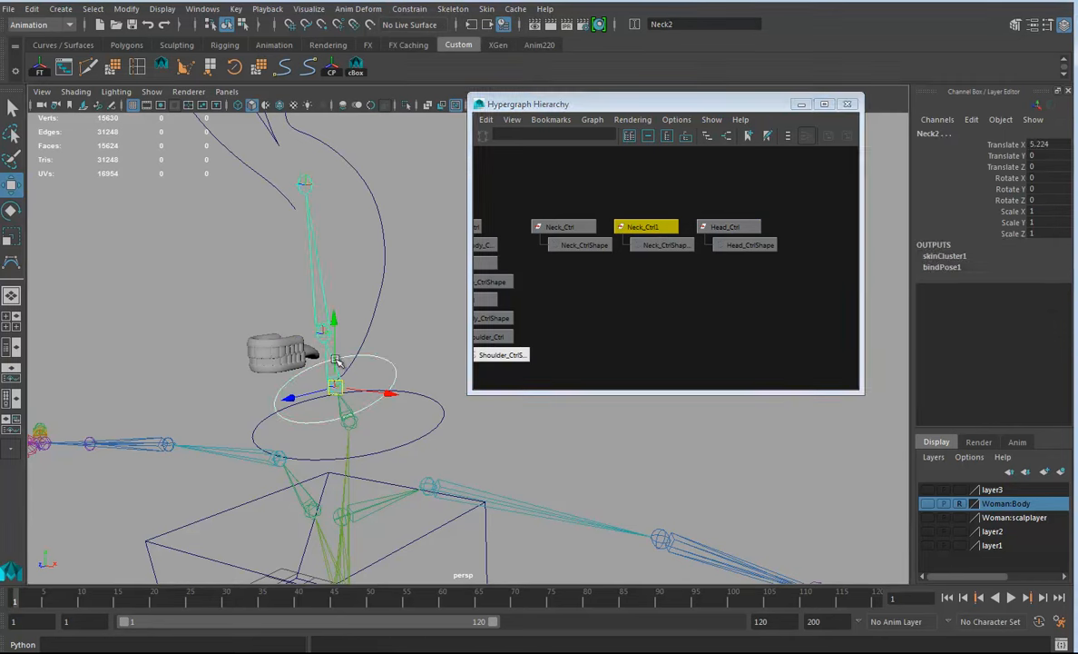
{"action": "left_click", "coordinate": [453, 8]}
{"action": "mouse_move", "coordinate": [409, 8]}
{"action": "left_click", "coordinate": [425, 42]}
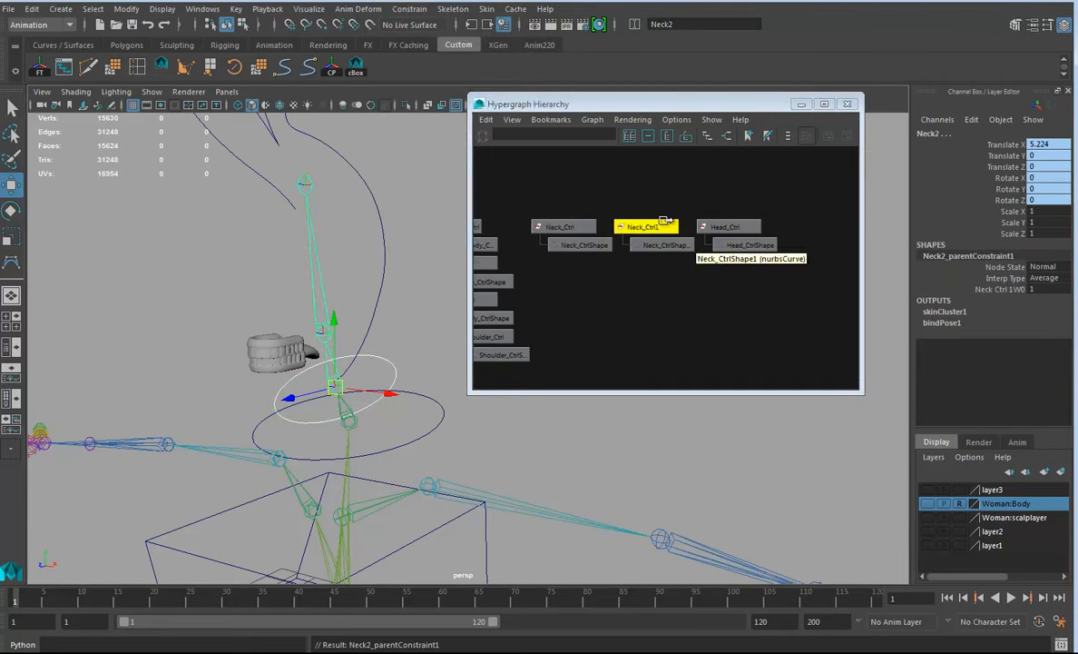
Parent-constrain the Neck1 joint to the lower neck control, Neck_Ctrl.
{"action": "left_click", "coordinate": [559, 227]}
{"action": "left_click", "coordinate": [336, 413], "text": "shift"}
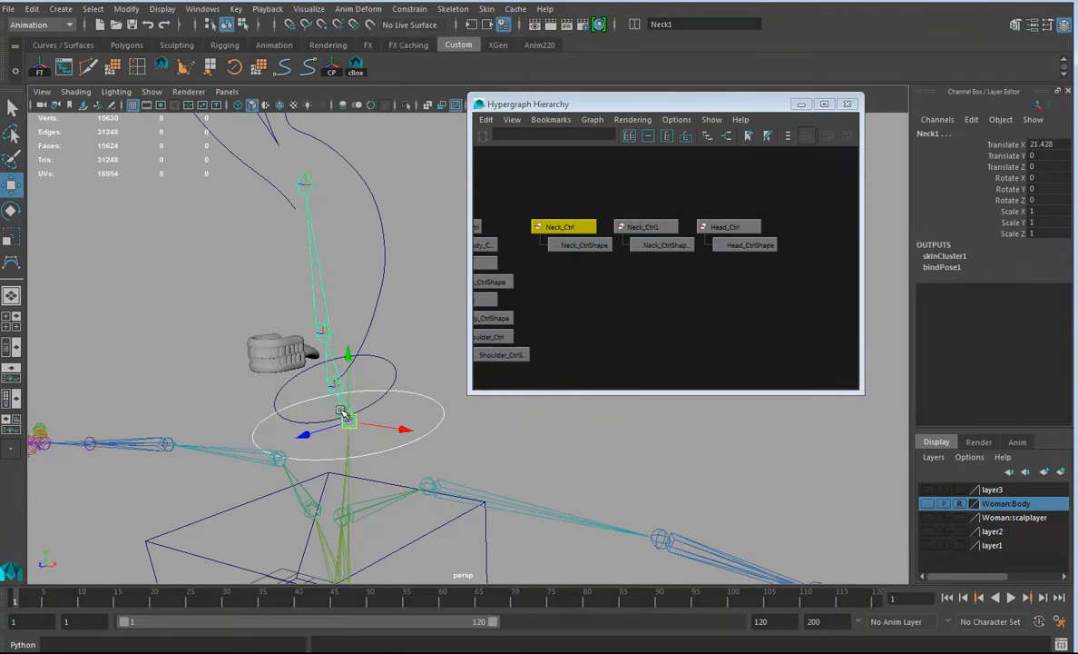
{"action": "left_click", "coordinate": [410, 8]}
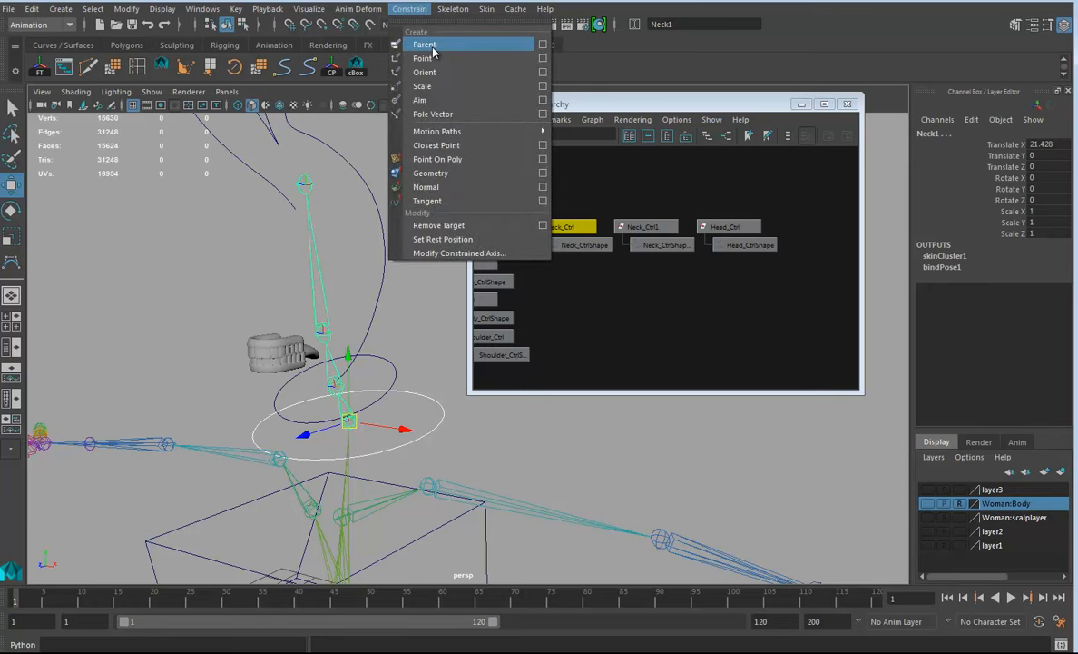
{"action": "left_click", "coordinate": [425, 45]}
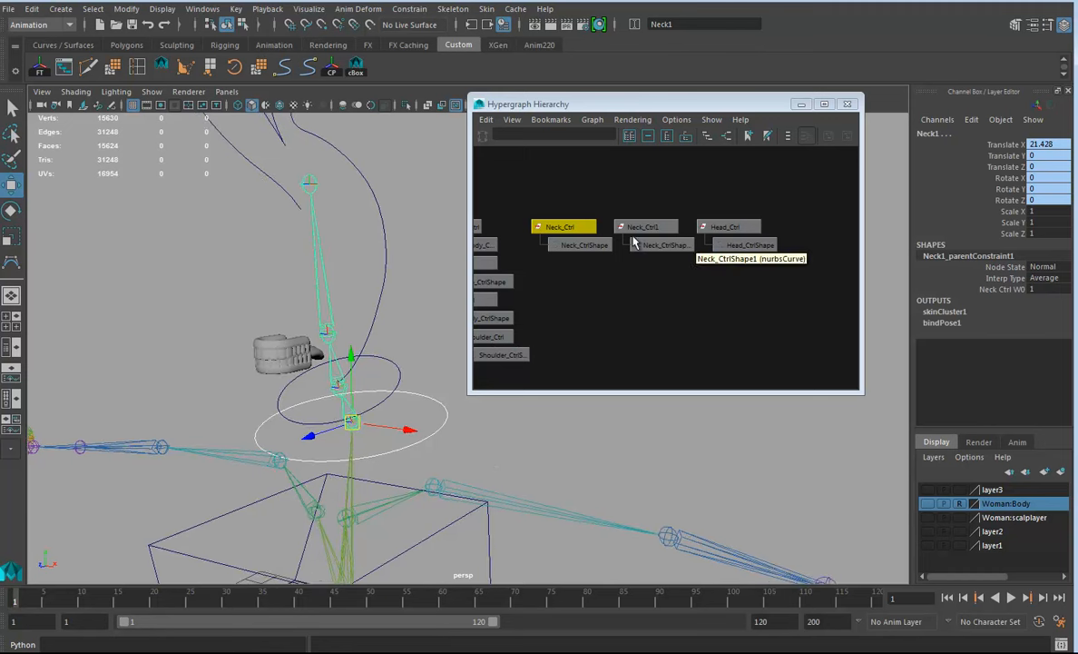
Nest the controls in the hierarchy, with Head_Ctrl under Neck_Ctrl1 and Neck_Ctrl1 under Neck_Ctrl.
{"action": "middle_click_drag", "start_coordinate": [737, 227], "coordinate": [535, 226]}
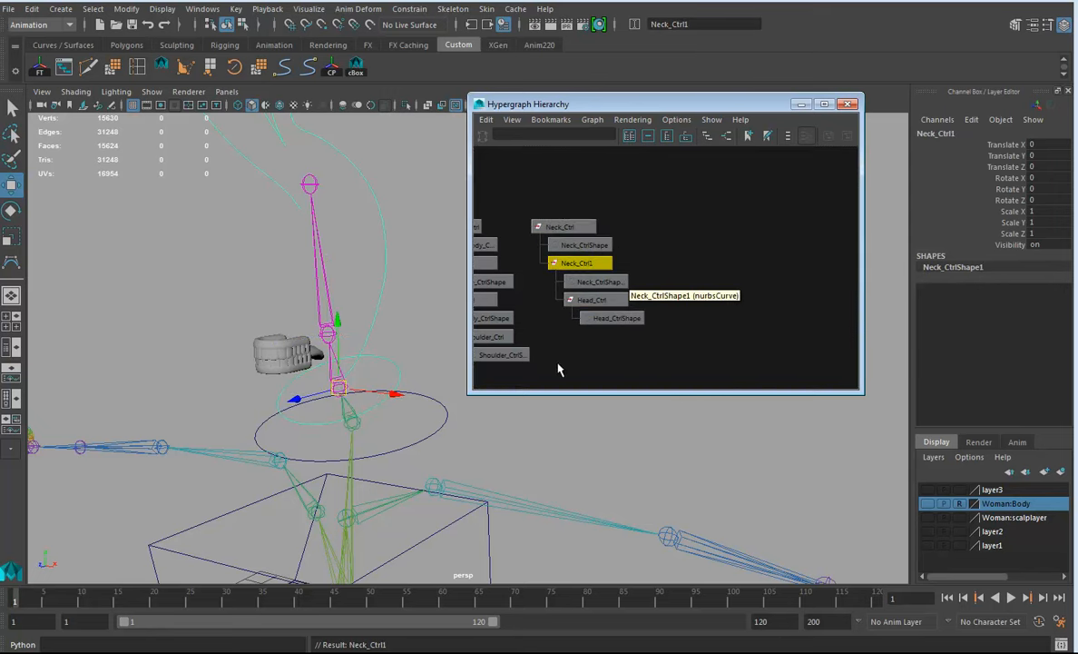
Rename the lower neck control as Neck_Ctrl01.
{"action": "left_click", "coordinate": [585, 228]}
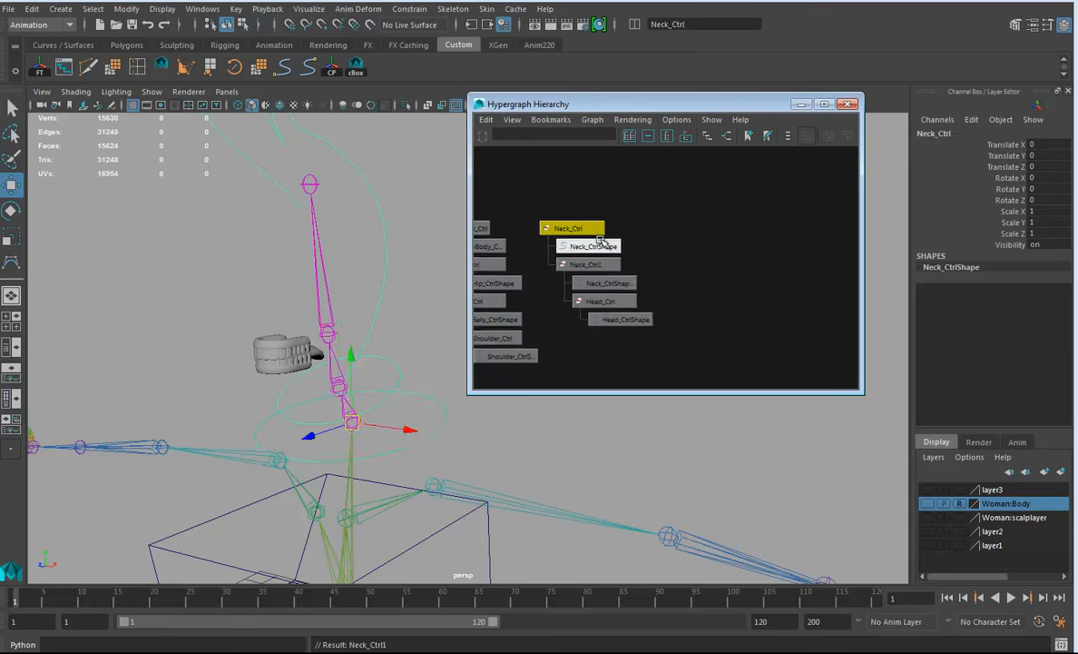
{"action": "left_click", "coordinate": [966, 134]}
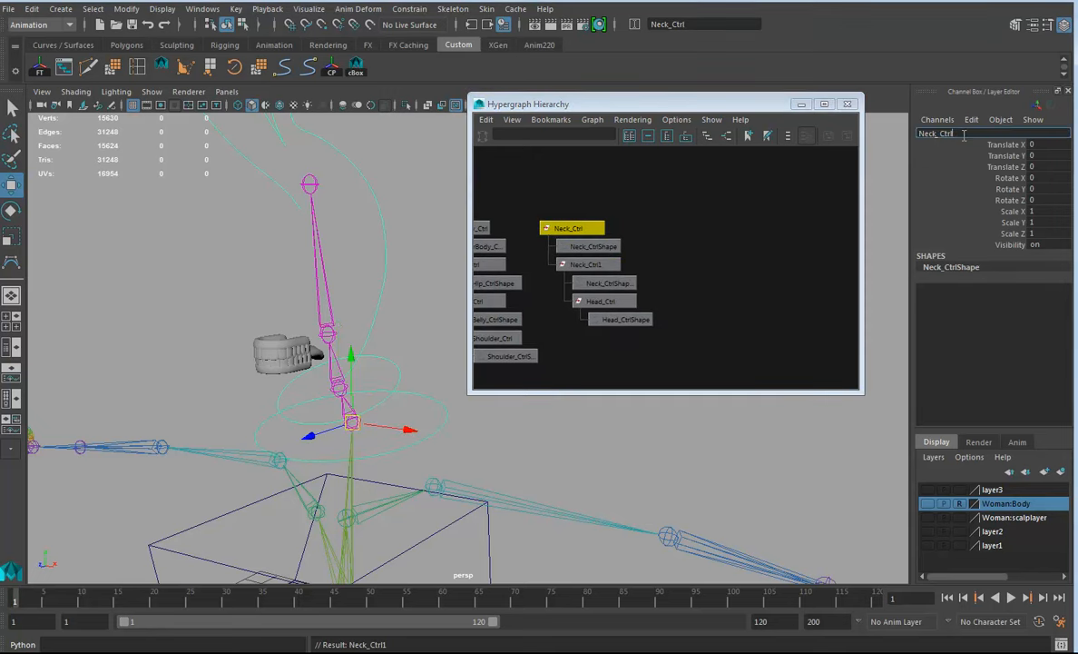
{"action": "type", "text": "0"}
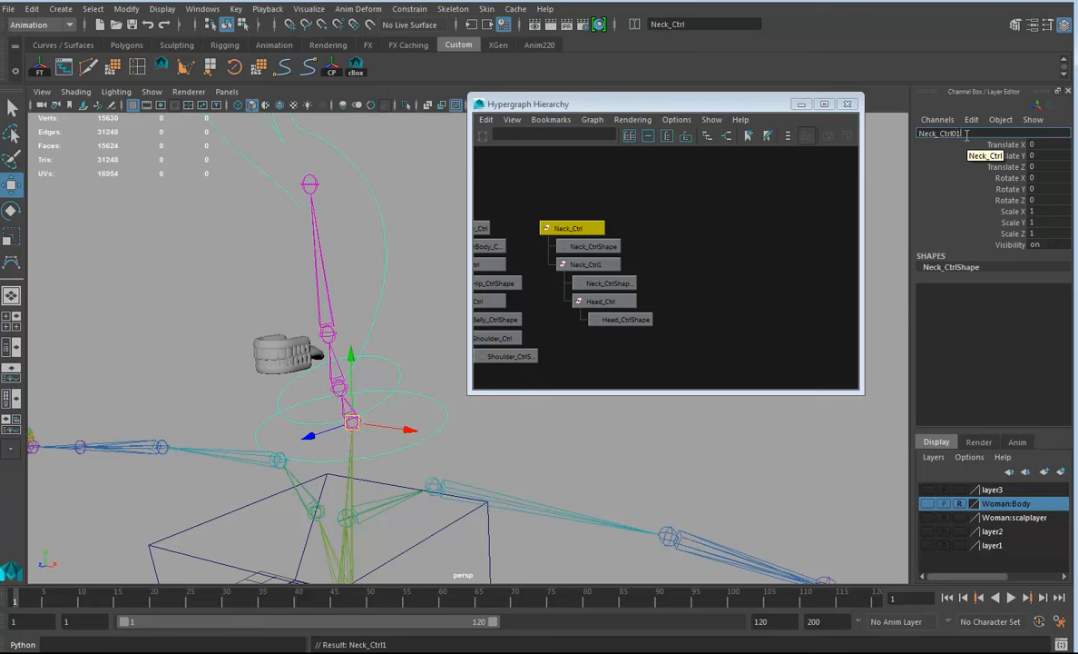
{"action": "type", "text": "1"}
{"action": "key", "text": "Return"}
Rename the upper neck control as Neck_Ctrl02.
{"action": "left_click", "coordinate": [600, 264]}
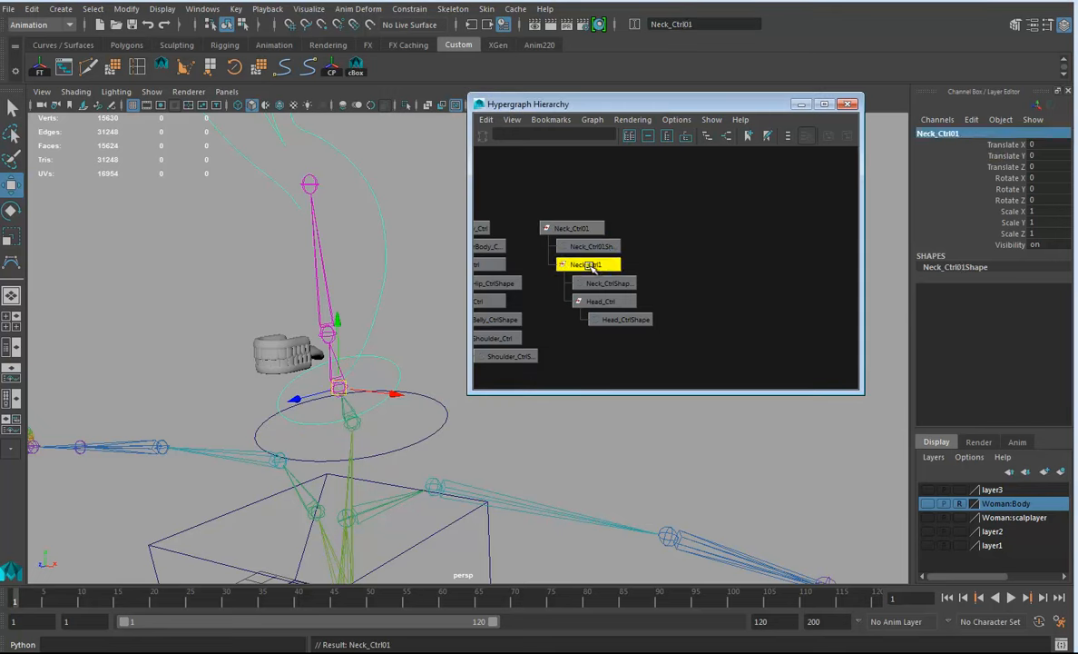
{"action": "left_click", "coordinate": [970, 133]}
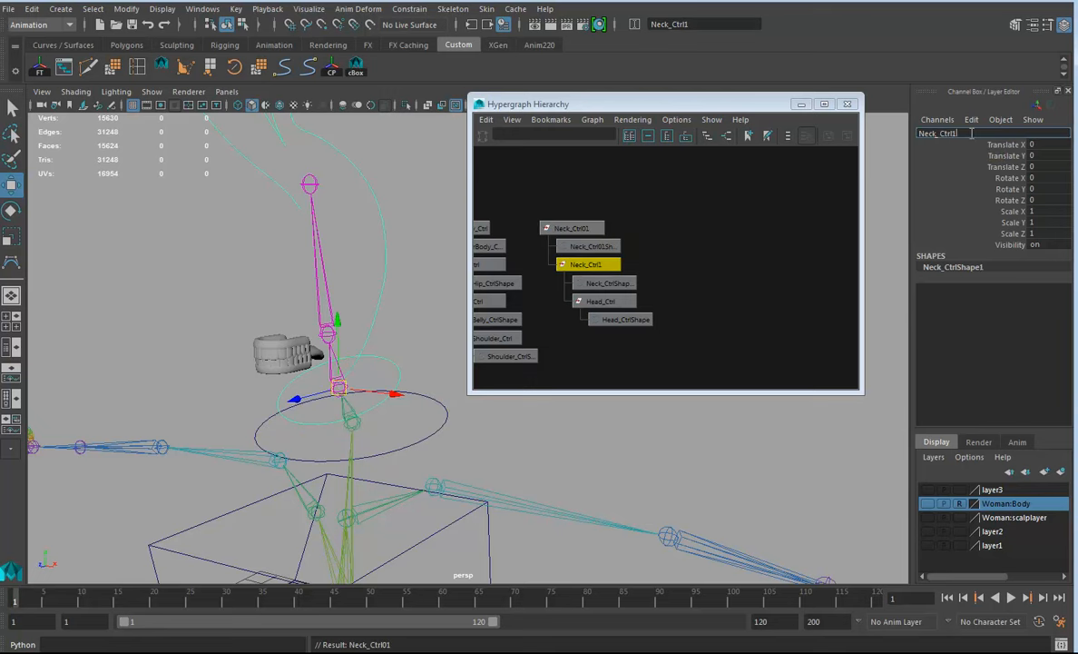
{"action": "key", "text": "BackSpace"}
{"action": "type", "text": "02"}
{"action": "key", "text": "Return"}
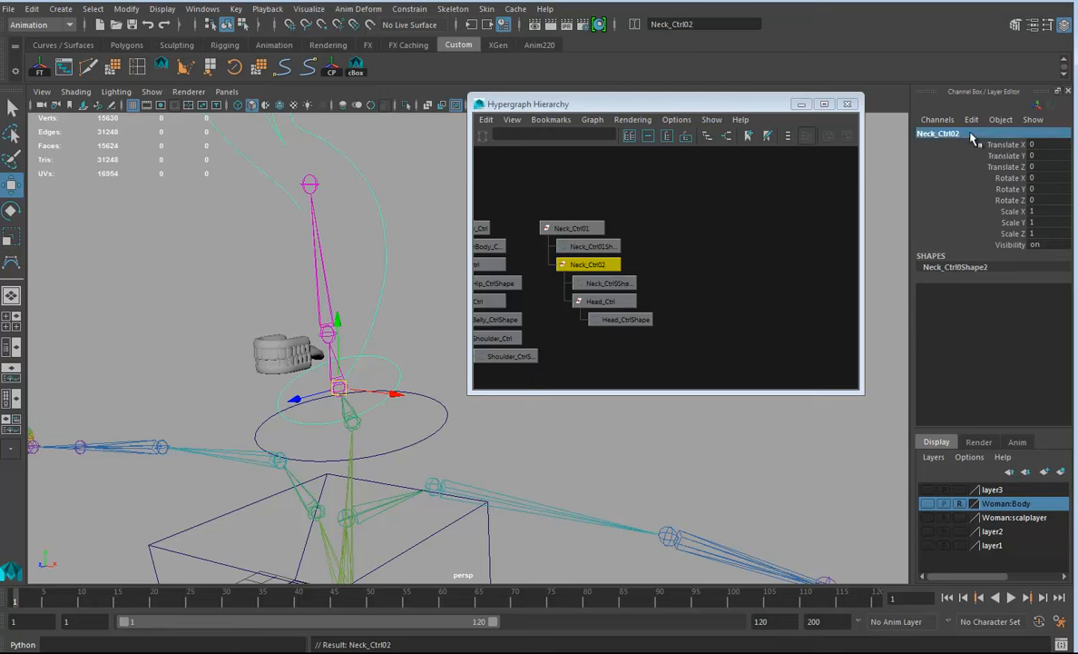
{"action": "left_click_drag", "start_coordinate": [457, 437], "coordinate": [522, 406], "text": "alt"}
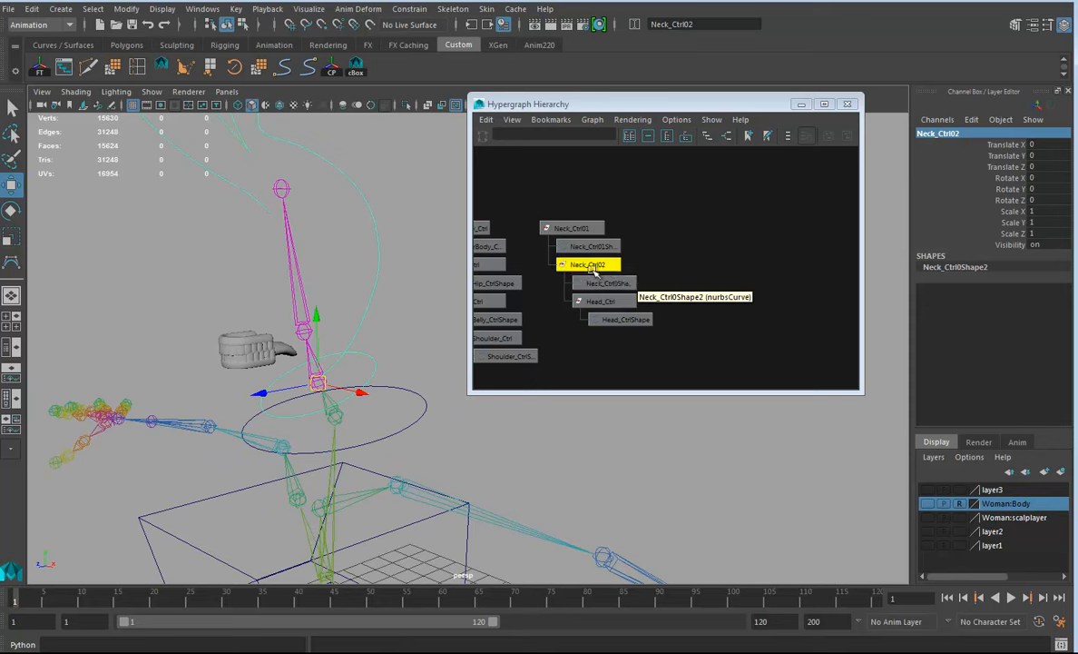
Nest the Neck_Ctrl01 control hierarchy under Shoulder_Ctrl in the Hypergraph.
{"action": "left_click_drag", "start_coordinate": [354, 368], "coordinate": [354, 409], "text": "alt"}
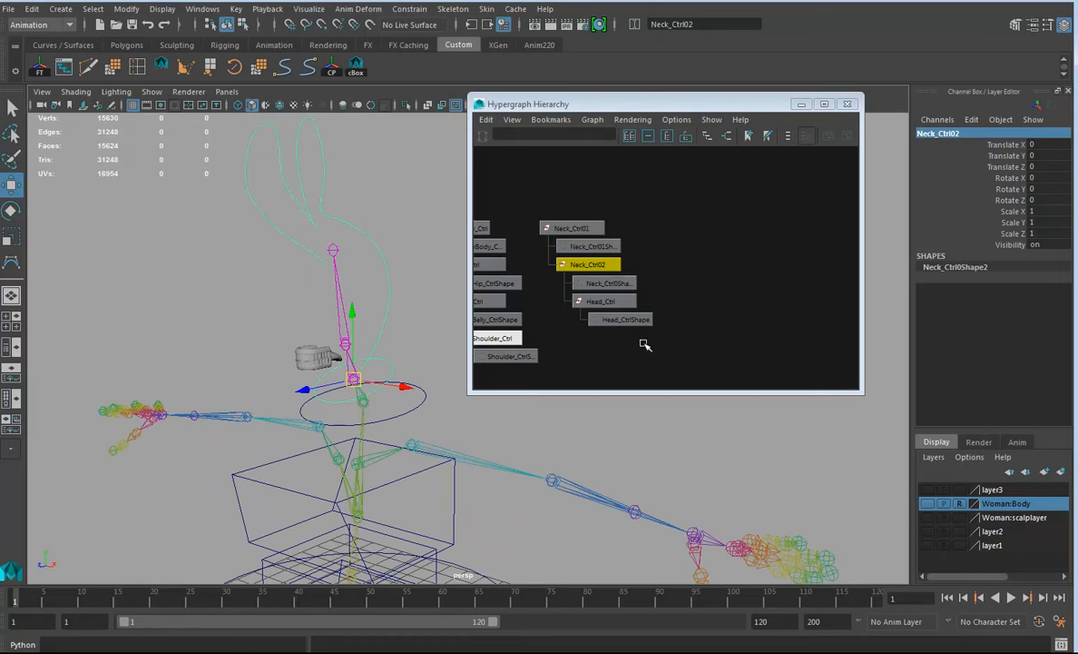
{"action": "middle_click_drag", "start_coordinate": [645, 344], "coordinate": [751, 323], "text": "alt"}
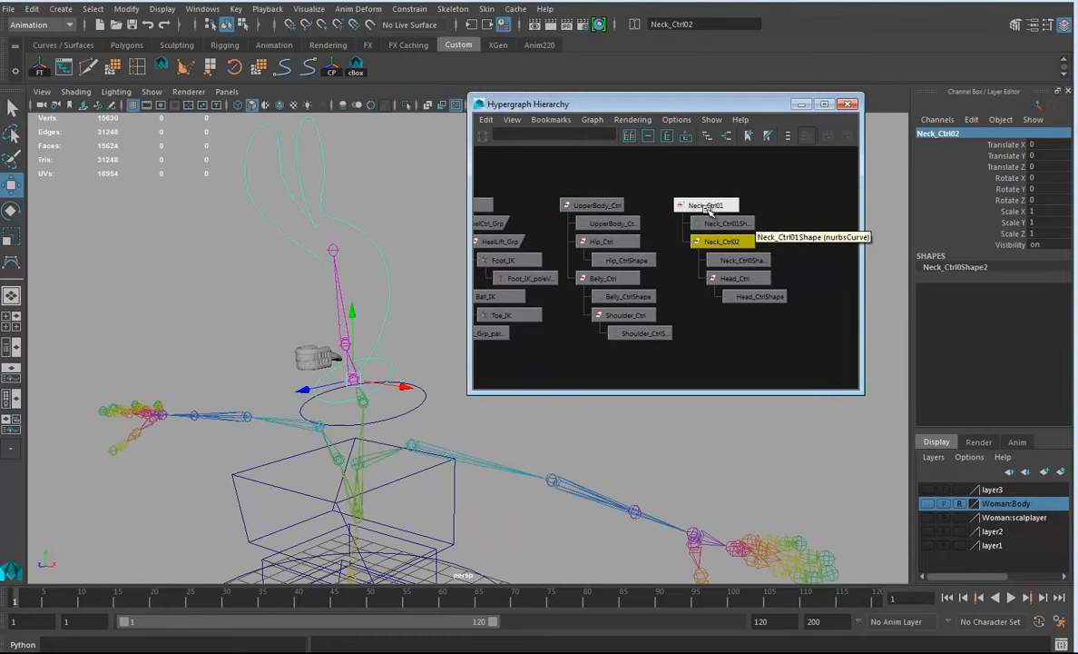
{"action": "middle_click_drag", "start_coordinate": [716, 205], "coordinate": [604, 308]}
Examine the rig's torso, leg and foot controls in the viewport and the foot and upper-body control hierarchies in the Hypergraph.
{"action": "left_click_drag", "start_coordinate": [545, 435], "coordinate": [485, 464], "text": "alt"}
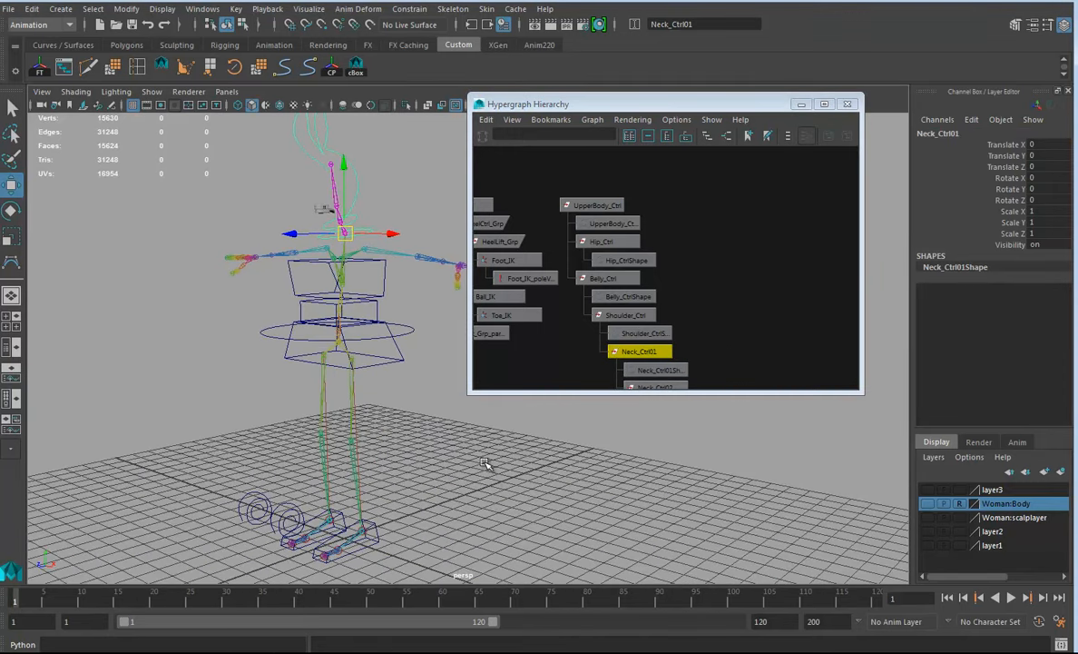
{"action": "mouse_move", "coordinate": [415, 412]}
{"action": "left_mouse_down", "text": "alt"}
{"action": "mouse_move", "coordinate": [426, 427]}
{"action": "mouse_move", "coordinate": [418, 433]}
{"action": "left_mouse_up", "text": "alt"}
{"action": "left_click_drag", "start_coordinate": [461, 474], "coordinate": [895, 517], "text": "alt"}
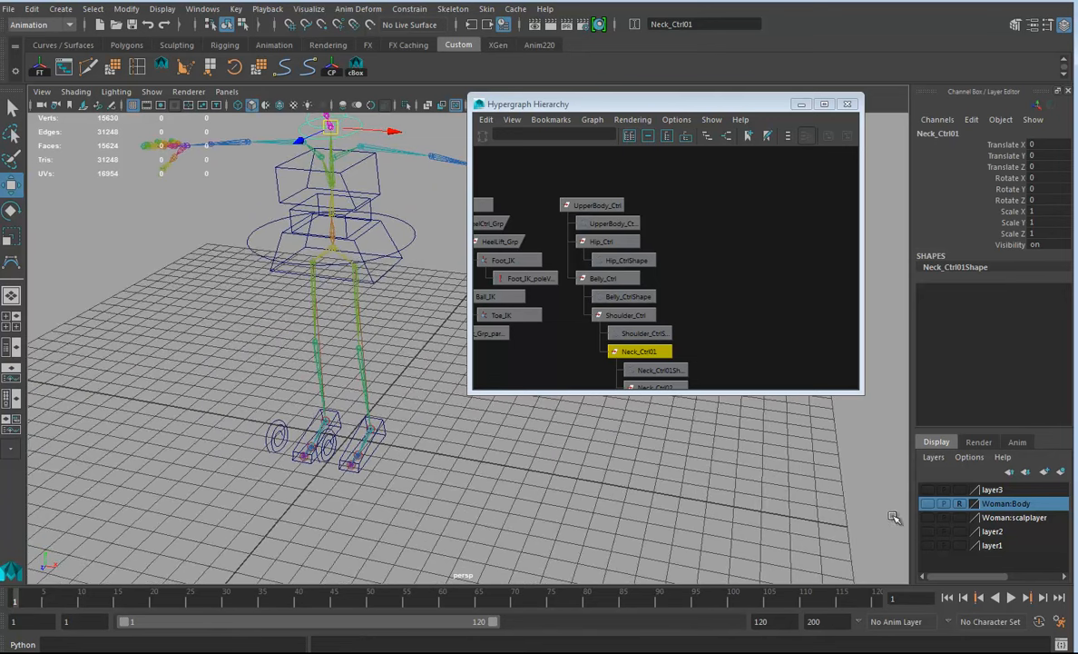
{"action": "left_click_drag", "start_coordinate": [399, 483], "coordinate": [502, 473], "text": "alt"}
{"action": "middle_click_drag", "start_coordinate": [746, 314], "coordinate": [851, 278], "text": "alt"}
{"action": "left_click_drag", "start_coordinate": [429, 461], "coordinate": [495, 458], "text": "alt"}
{"action": "middle_click_drag", "start_coordinate": [621, 276], "coordinate": [829, 293], "text": "alt"}
{"action": "right_click_drag", "start_coordinate": [829, 293], "coordinate": [691, 282], "text": "alt"}
{"action": "middle_click_drag", "start_coordinate": [691, 281], "coordinate": [712, 279], "text": "alt"}
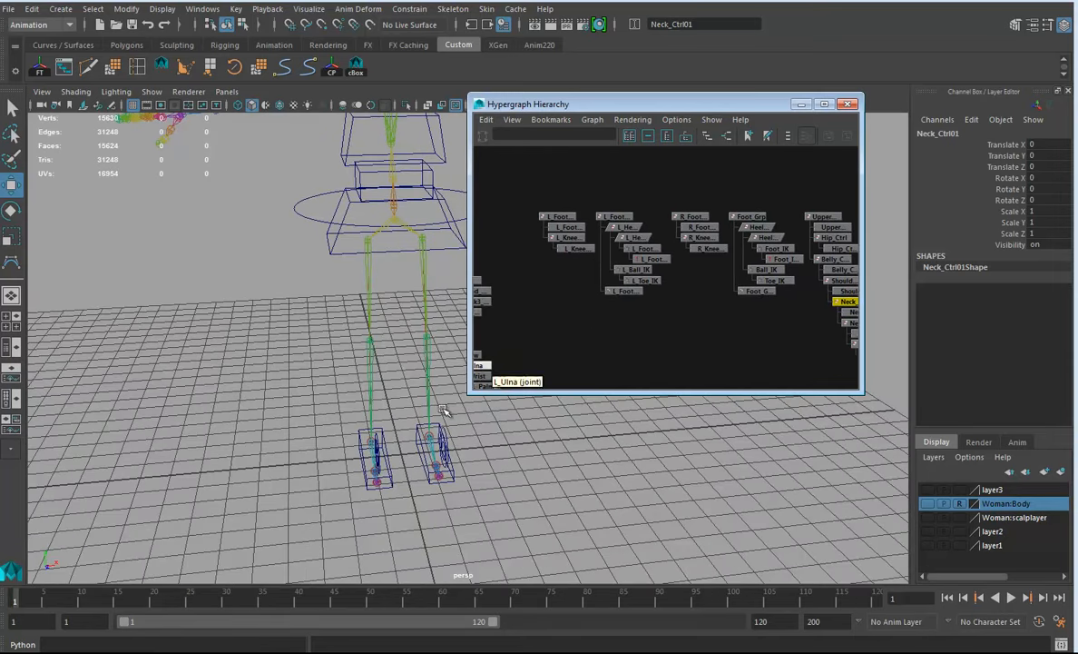
{"action": "mouse_move", "coordinate": [459, 487]}
{"action": "left_mouse_down", "text": "alt"}
{"action": "mouse_move", "coordinate": [438, 483]}
{"action": "mouse_move", "coordinate": [472, 491]}
{"action": "mouse_move", "coordinate": [448, 486]}
{"action": "left_mouse_up", "text": "alt"}
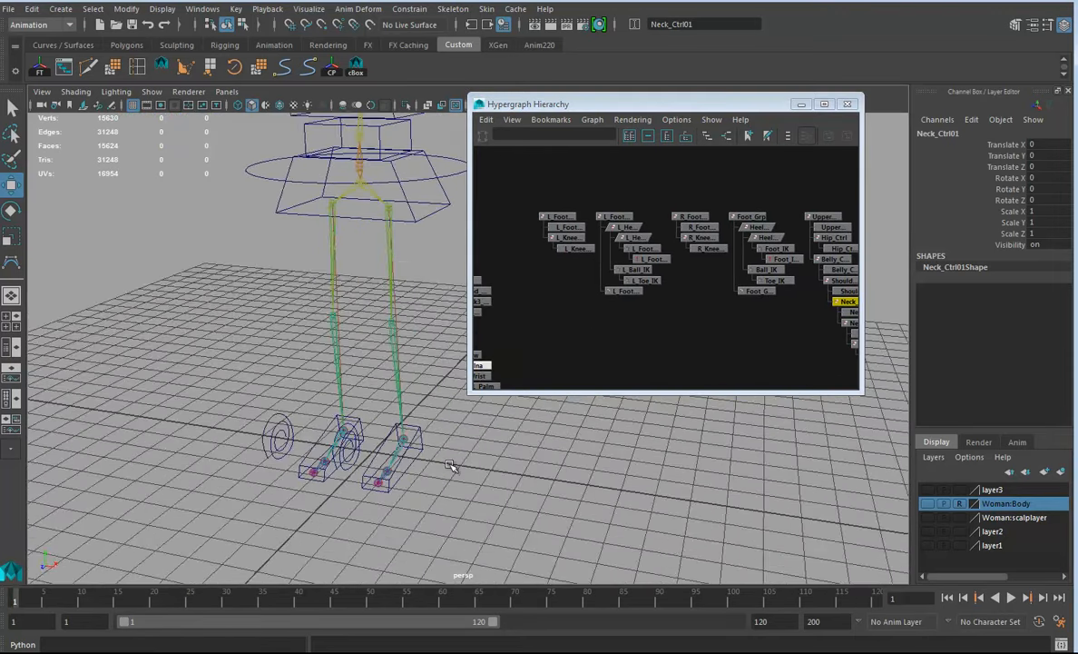